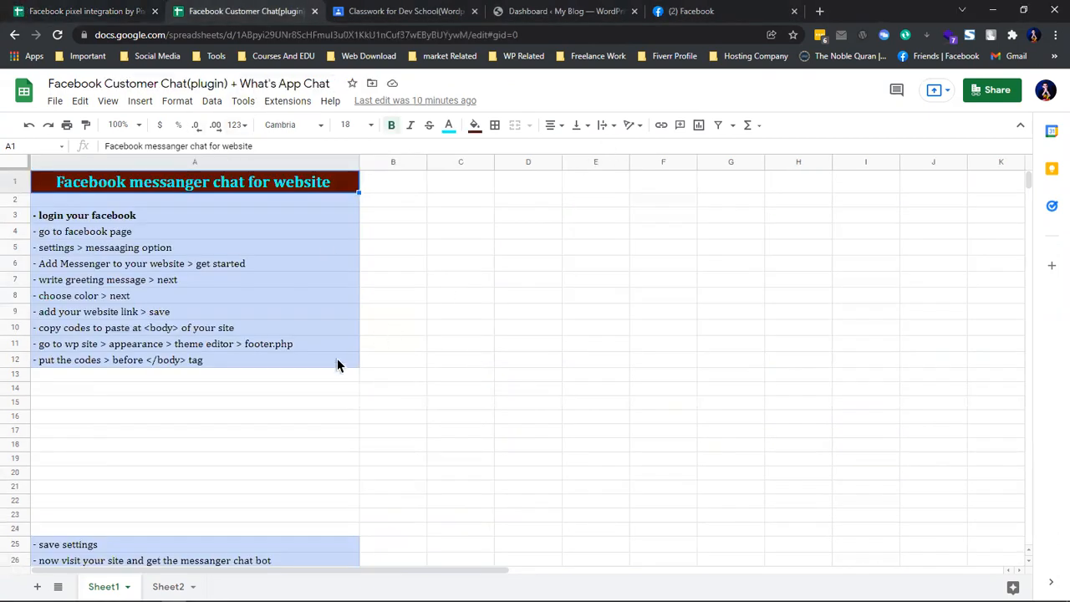
left_click(87, 205)
left_click(119, 265)
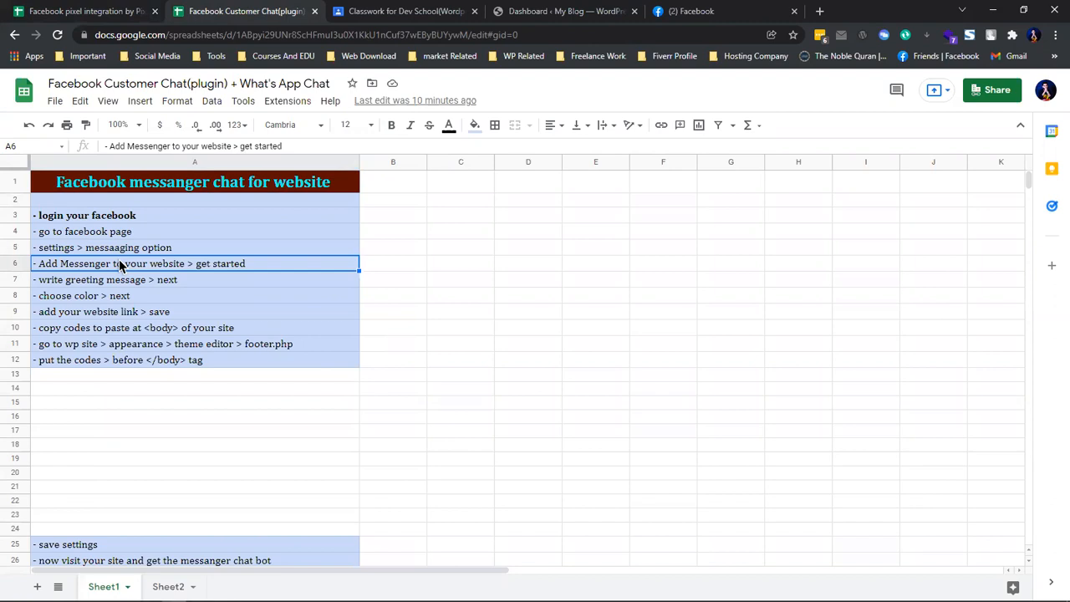
key("ctrl+Home")
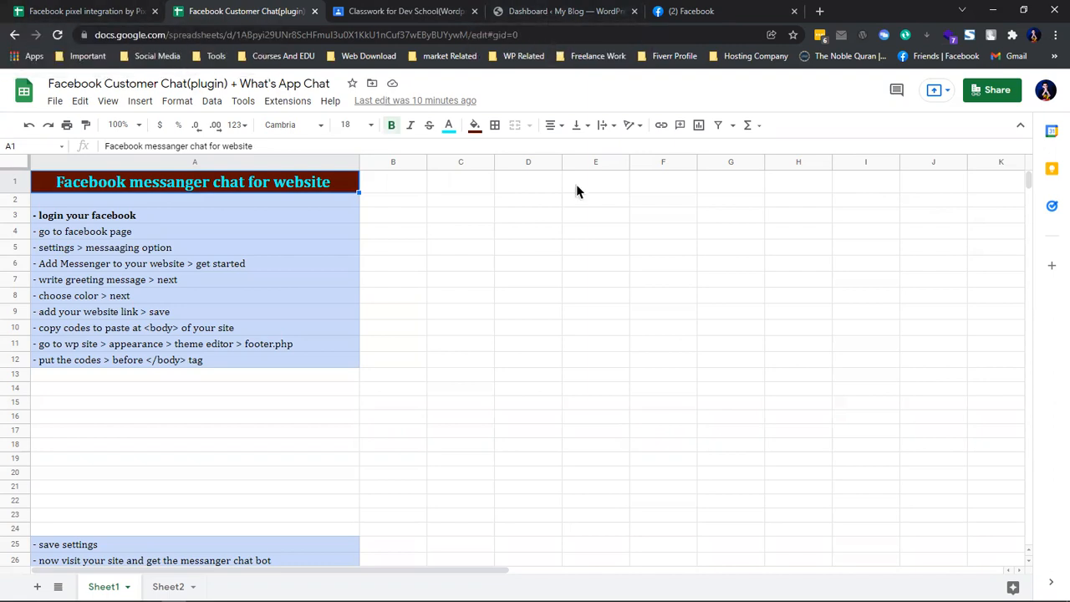
left_click(112, 236)
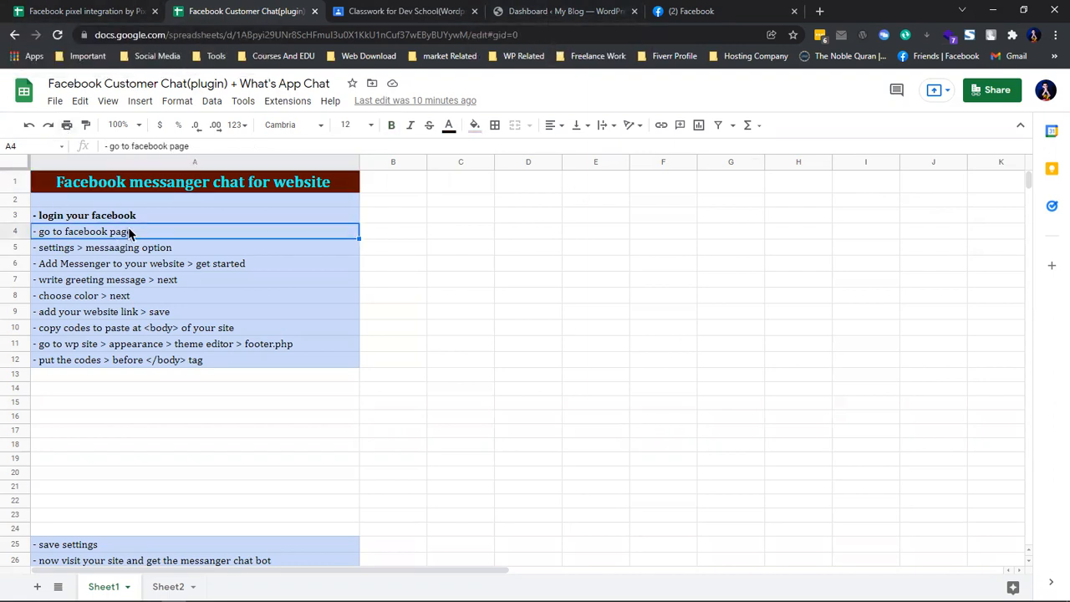
Step: Switch to the WordPress admin, view the installed plugins, and open the live My Blog site in a separate tab
left_click(595, 9)
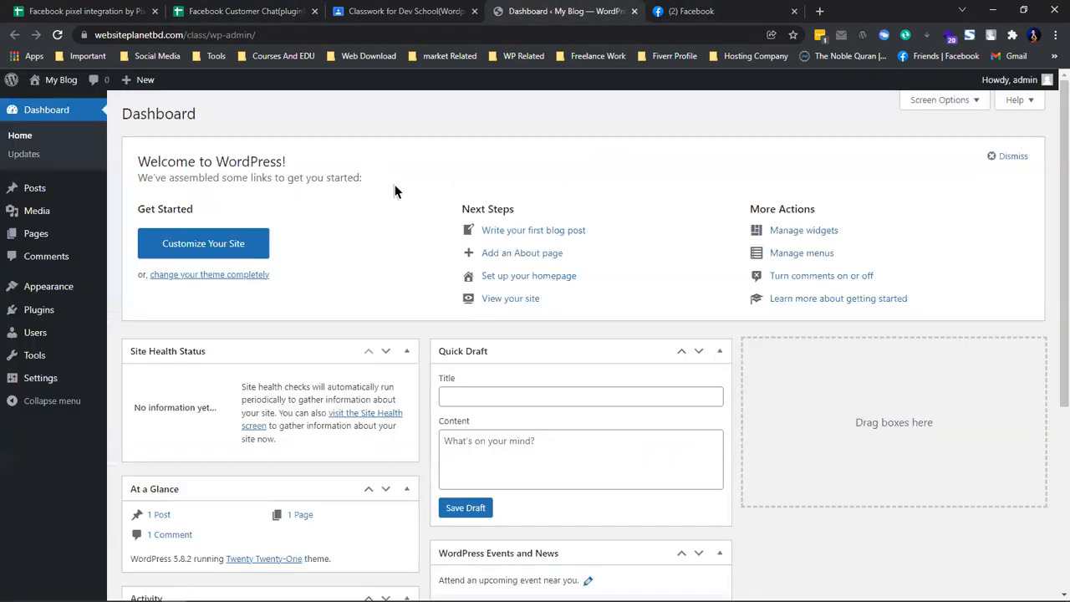
left_click(59, 317)
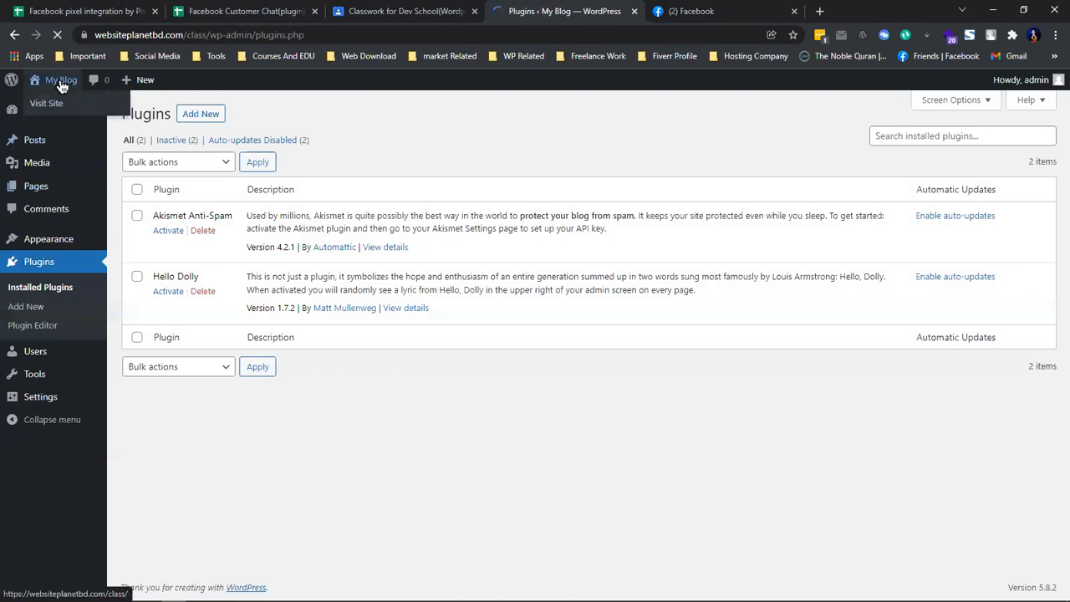
middle_click(54, 80)
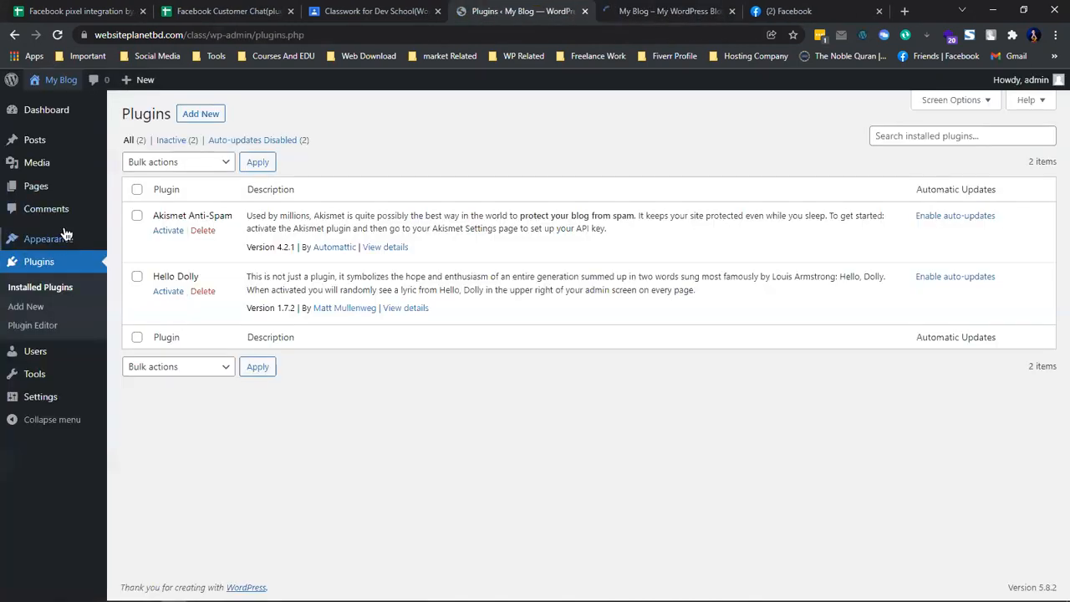
Step: Install the Astra theme from the popular WordPress themes and activate it
left_click(66, 239)
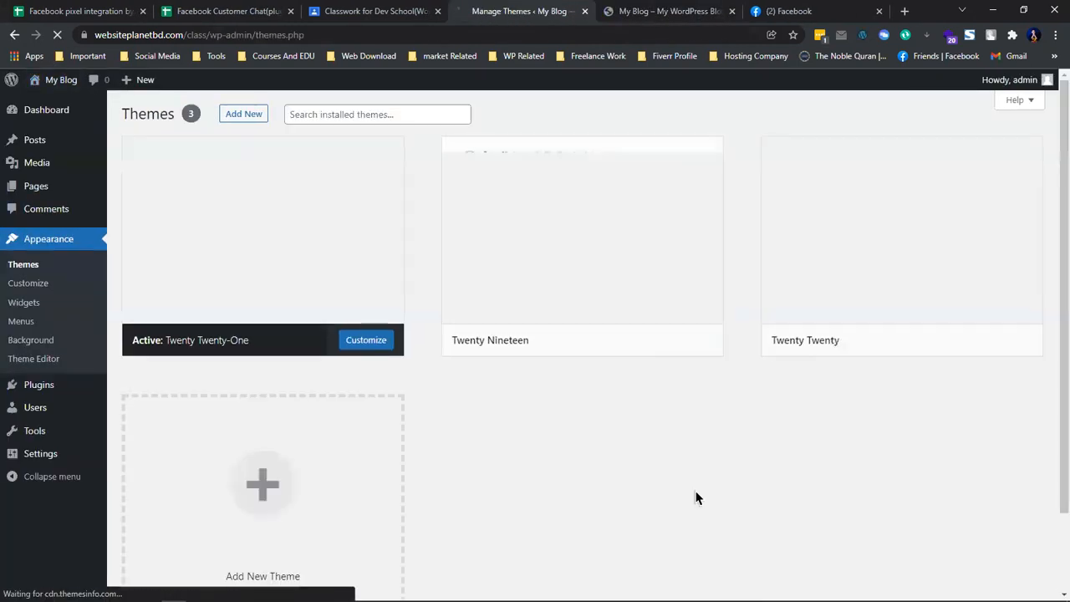
left_click(251, 114)
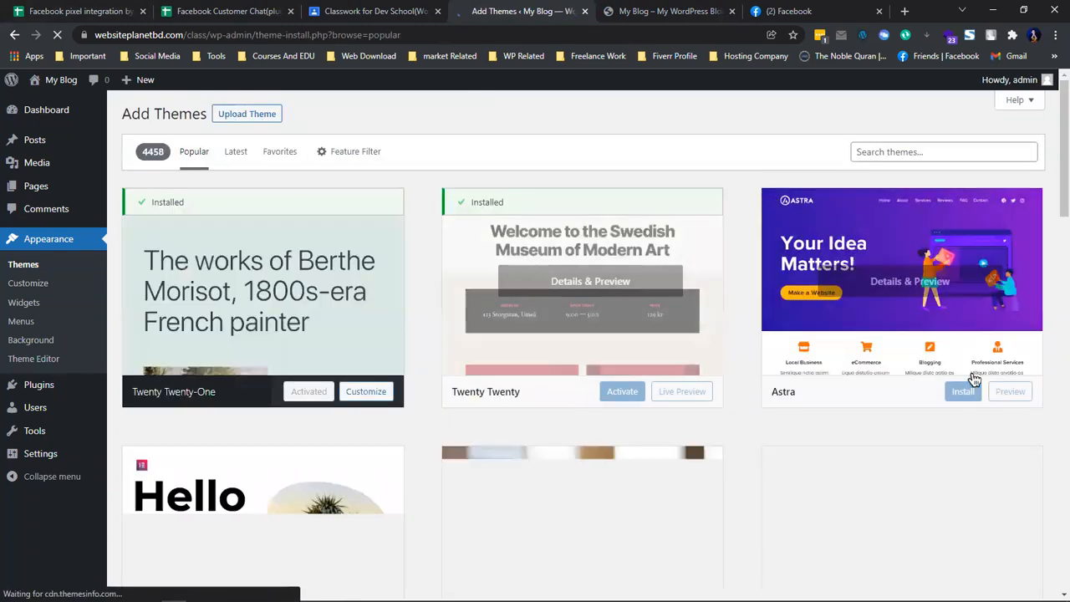
left_click(959, 395)
scroll(792, 410, "down", 2)
scroll(869, 363, "up", 2)
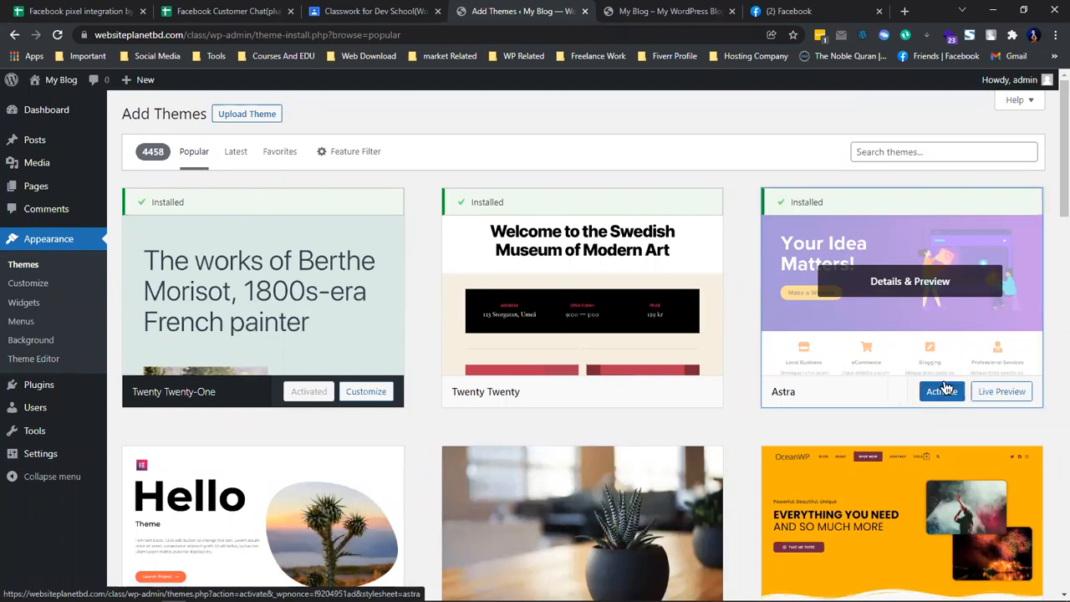
left_click(942, 393)
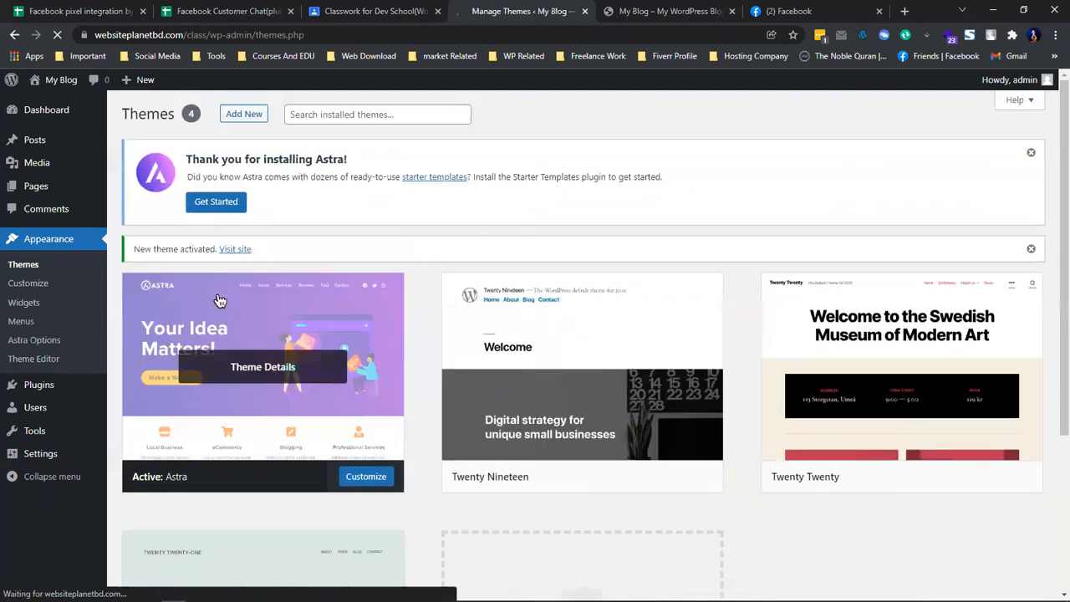
Step: Install and activate the Starter Templates plugin offered by Astra, and return to WordPress to continue its setup
left_click(220, 203)
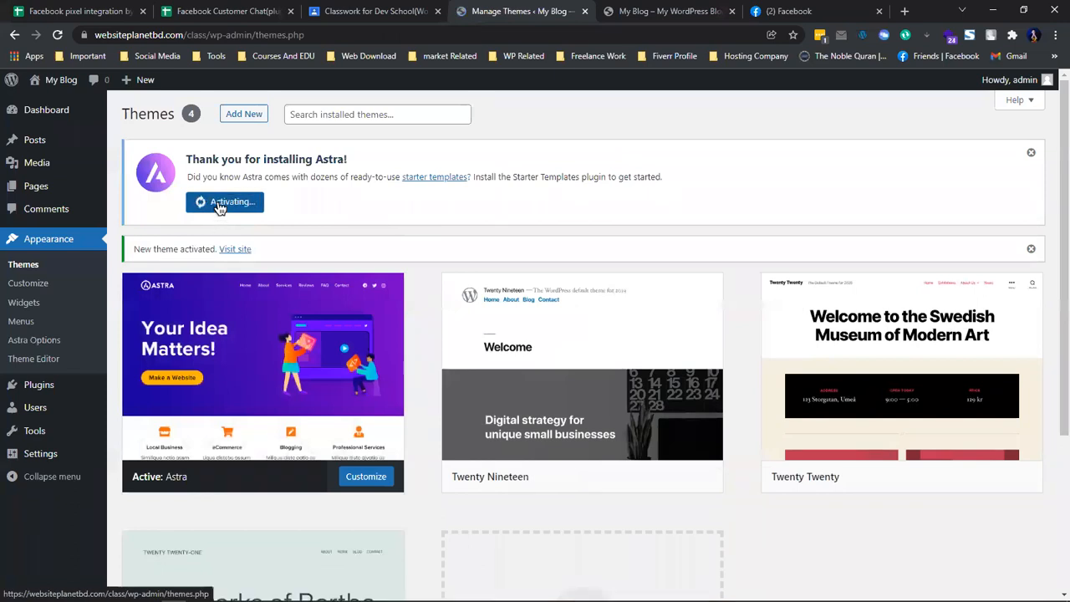
left_click(819, 11)
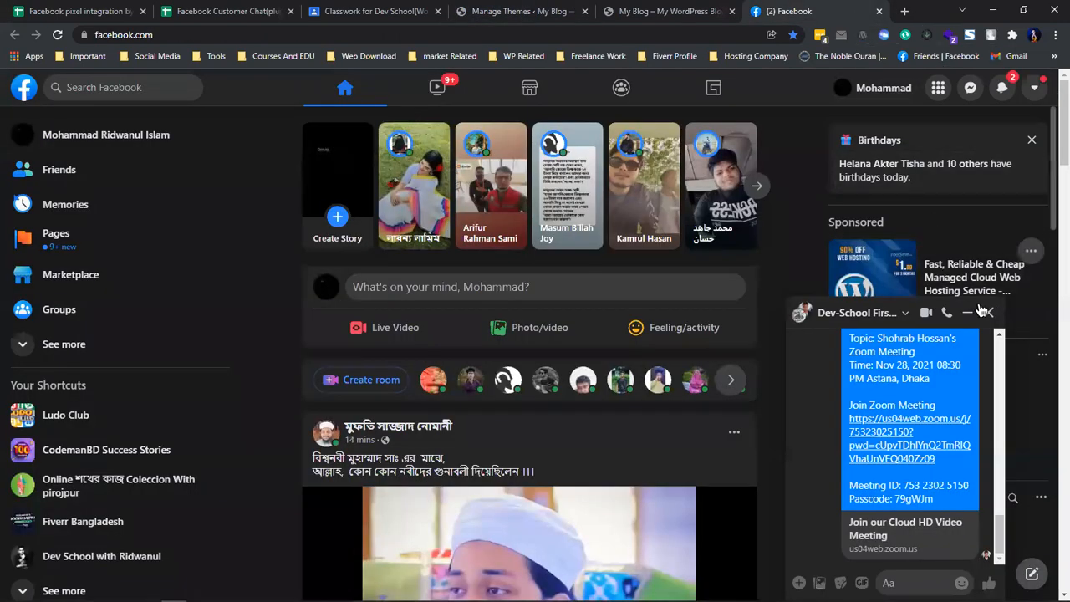
left_click(665, 11)
left_click(524, 9)
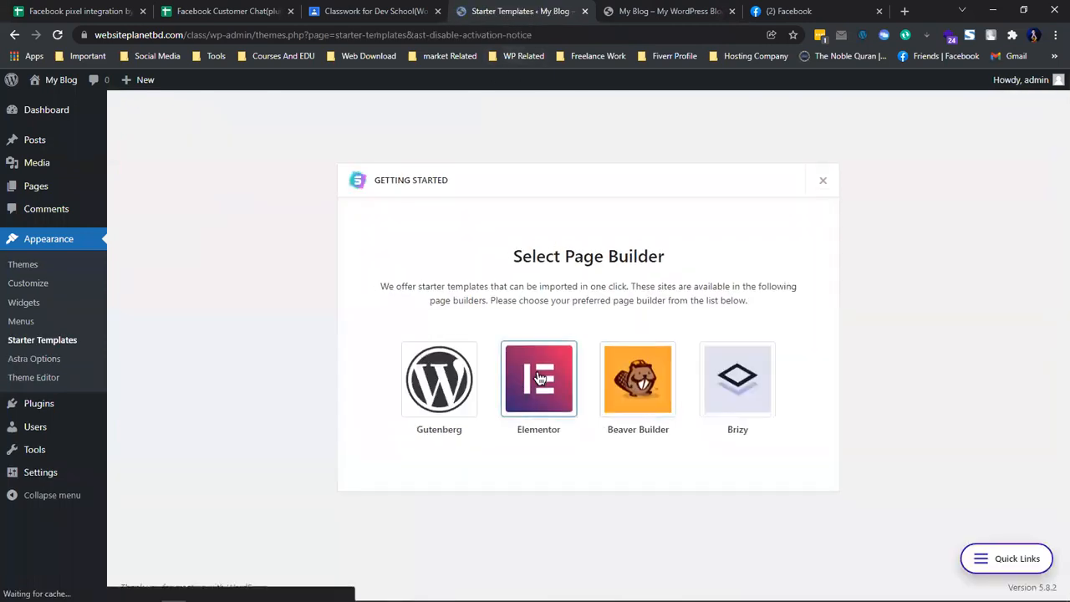
Step: Choose Elementor as the page builder and start a complete site import of the Love Nature template
left_click(535, 379)
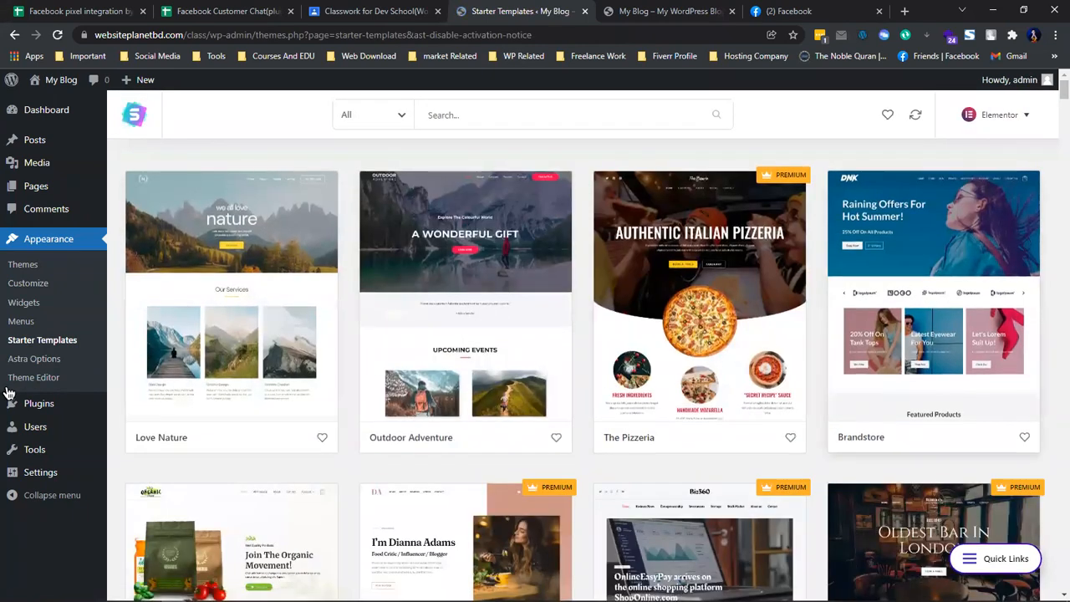
left_click(231, 351)
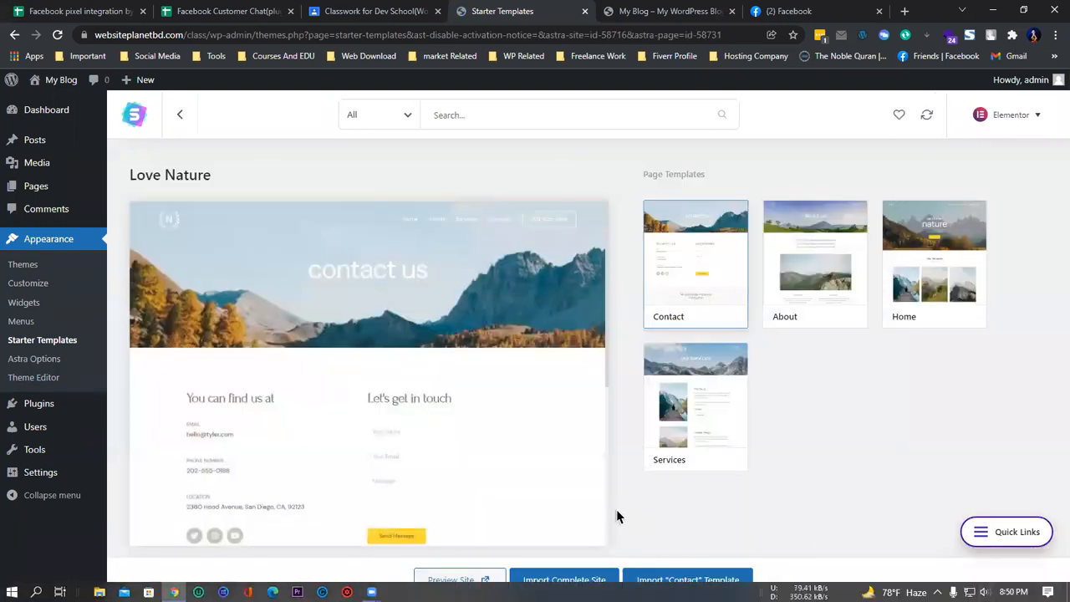
left_click(563, 578)
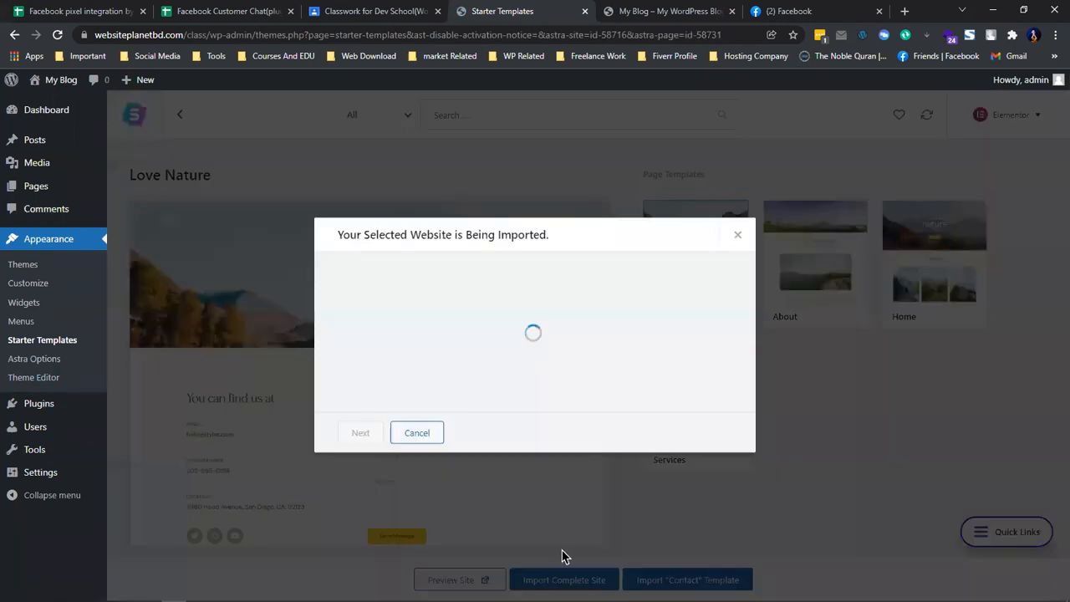
Step: Set the experience level to Intermediate and the website owner to Myself/My company, and start the import without giving contact details
left_click(490, 320)
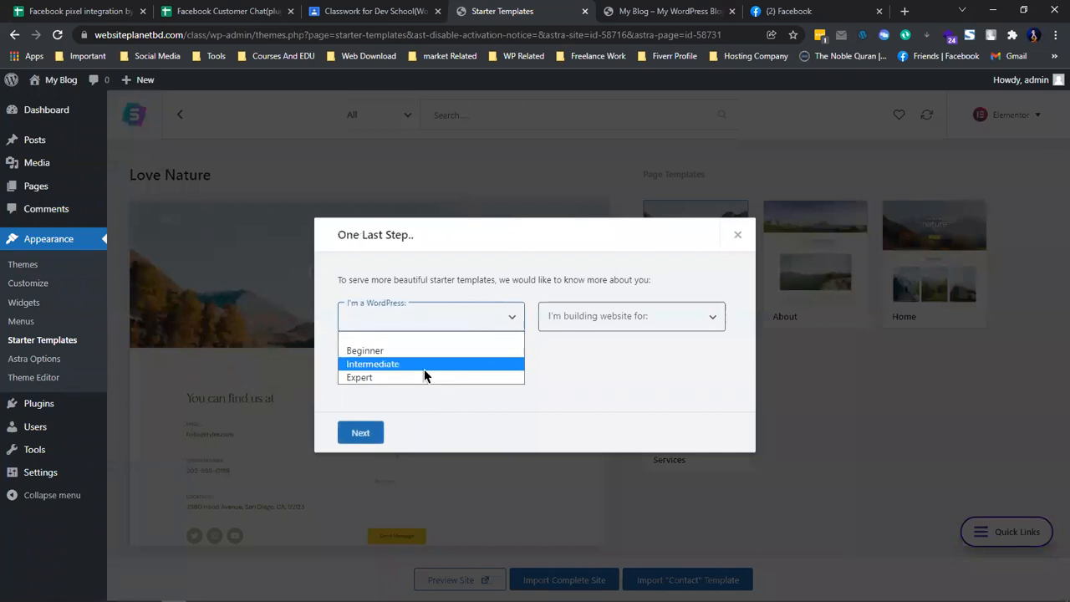
left_click(424, 370)
left_click(635, 318)
left_click(611, 362)
left_click(611, 329)
left_click(596, 347)
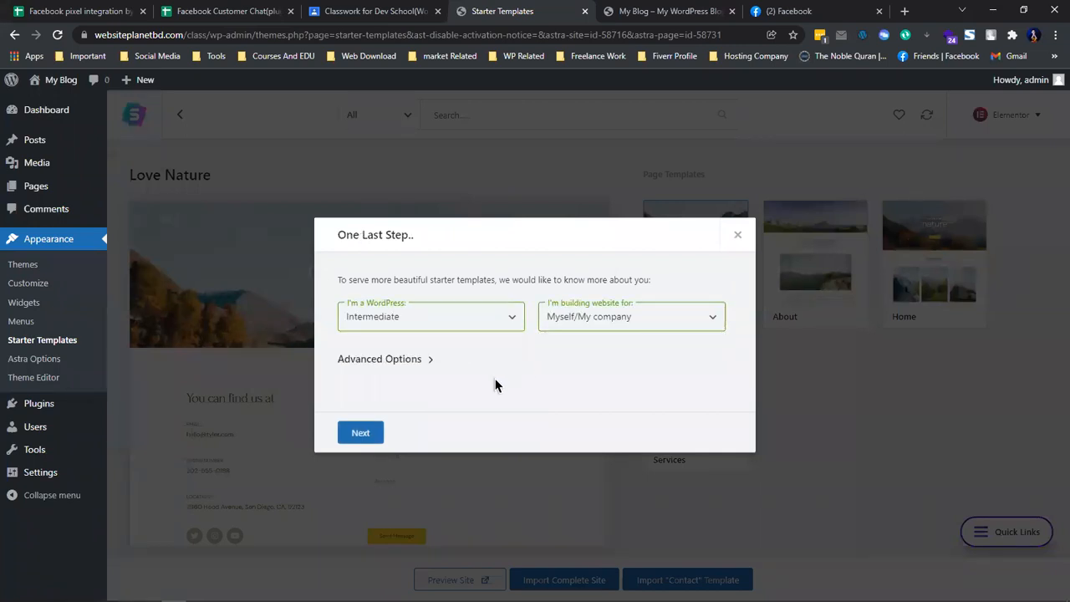
left_click(371, 446)
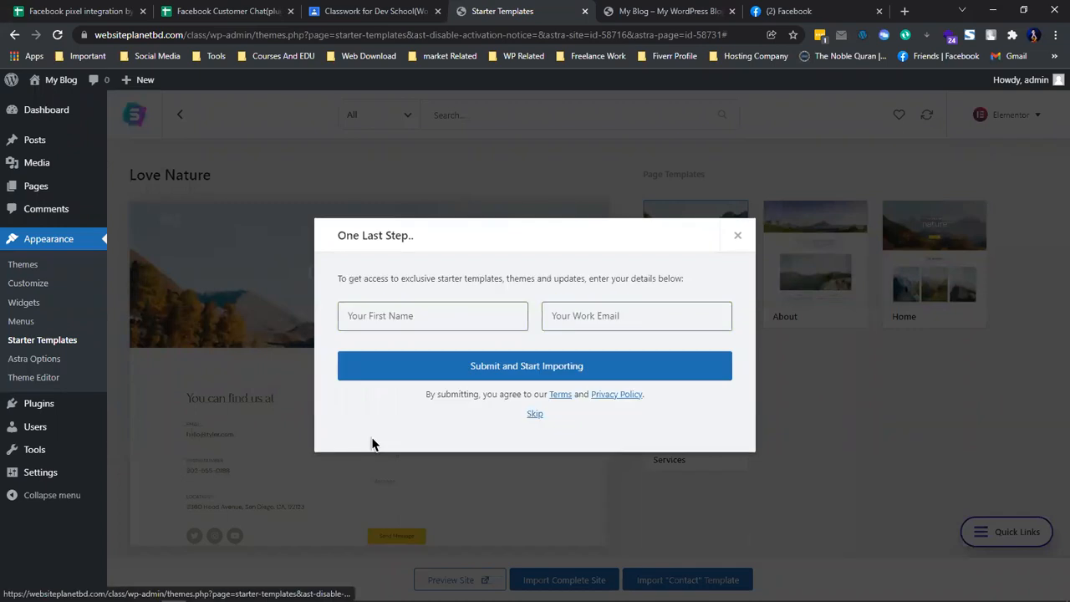
left_click(535, 415)
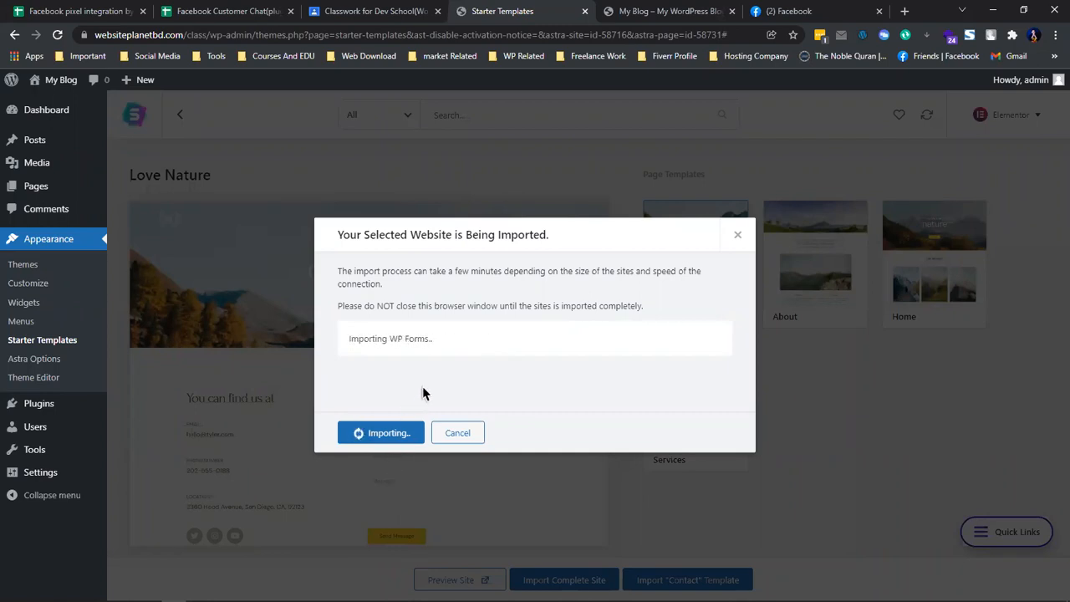
left_click(196, 10)
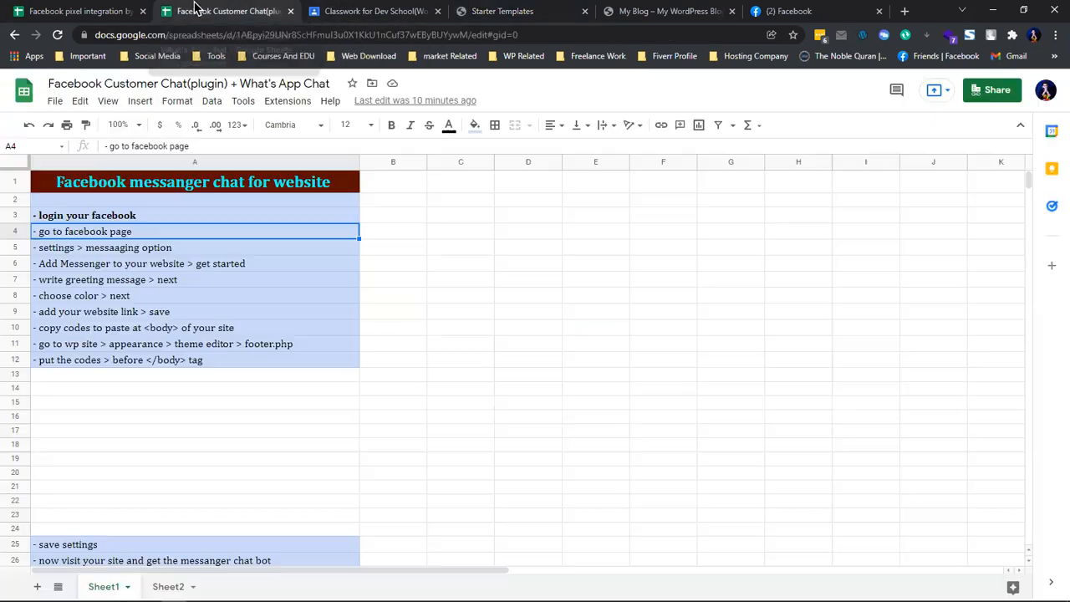
left_click(359, 11)
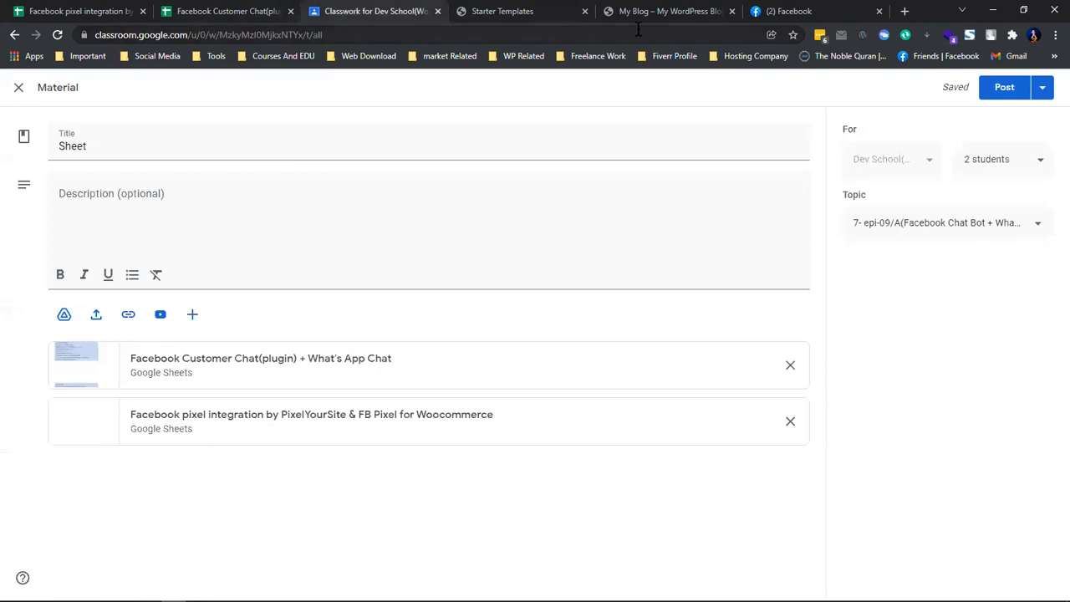
left_click(788, 10)
left_click(618, 10)
left_click(391, 10)
left_click(487, 10)
Step: Review the Messenger chat instructions in the Google Sheet, from logging in to Facebook to going to the Facebook page
left_click(217, 10)
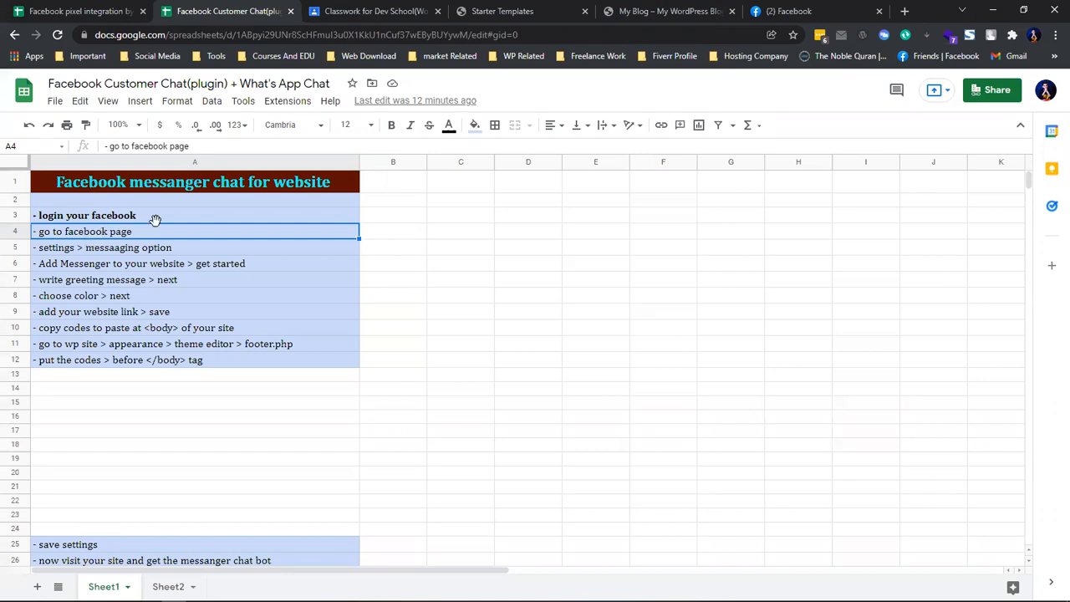
left_click(212, 280)
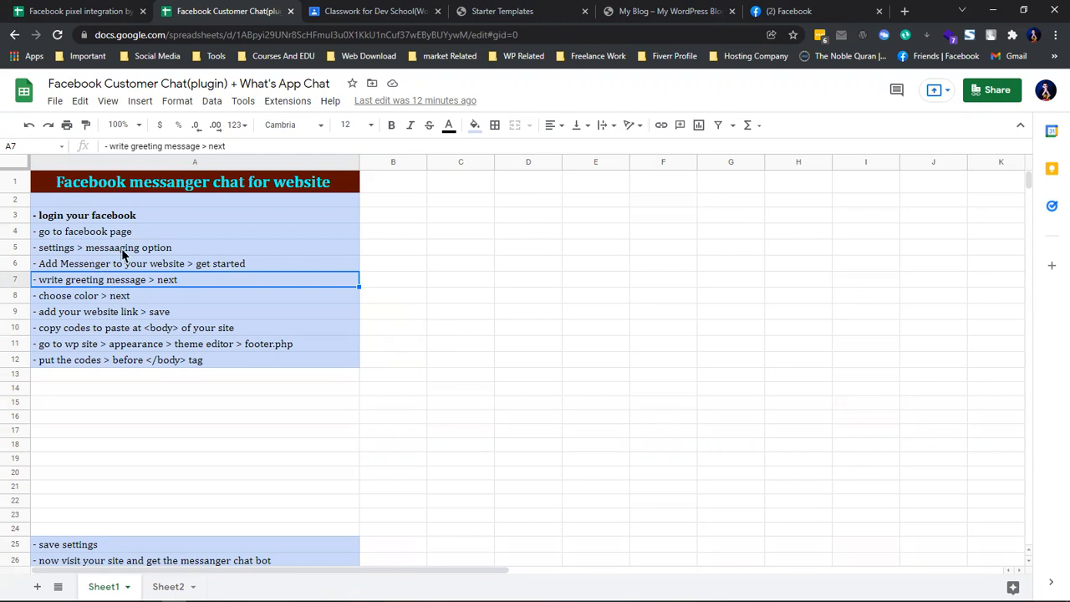
left_click(102, 215)
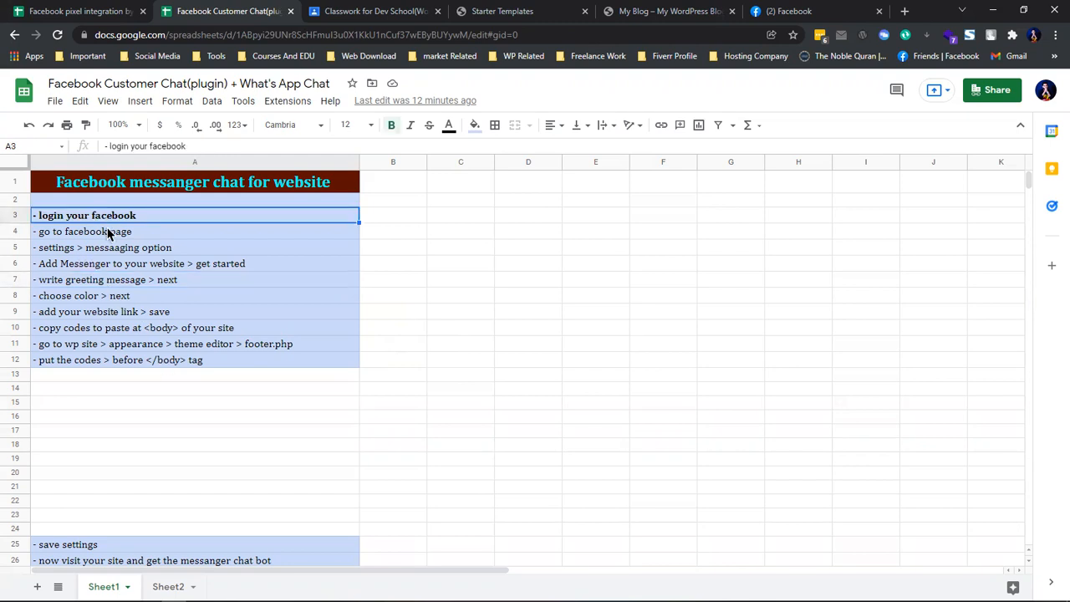
left_click(804, 11)
left_click(266, 11)
left_click(89, 236)
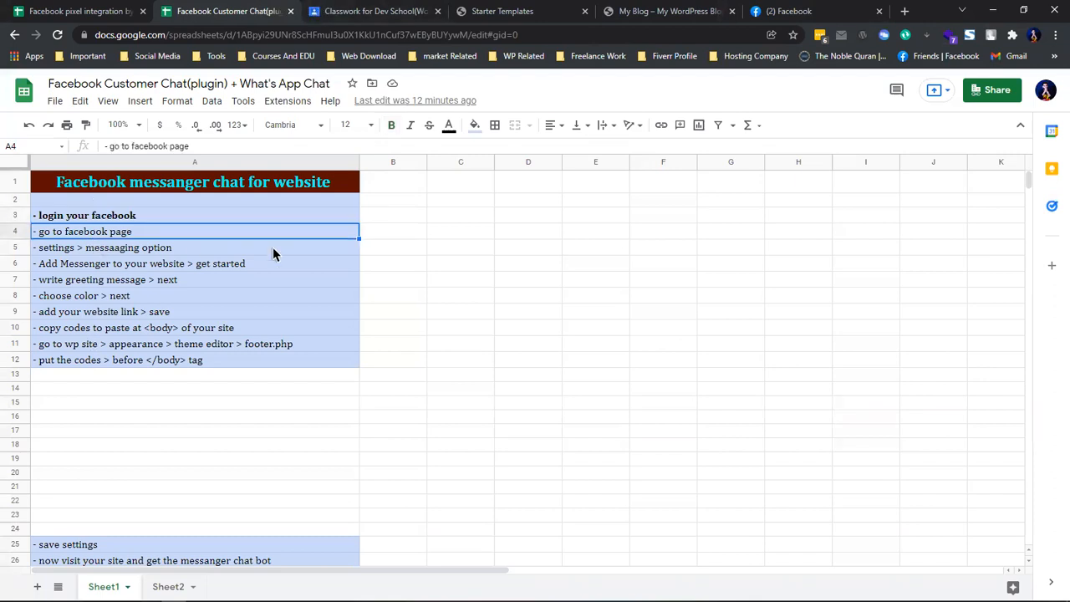
Step: Switch to Facebook and open the managed Dev School page listed just below Digital Product BD
left_click(765, 10)
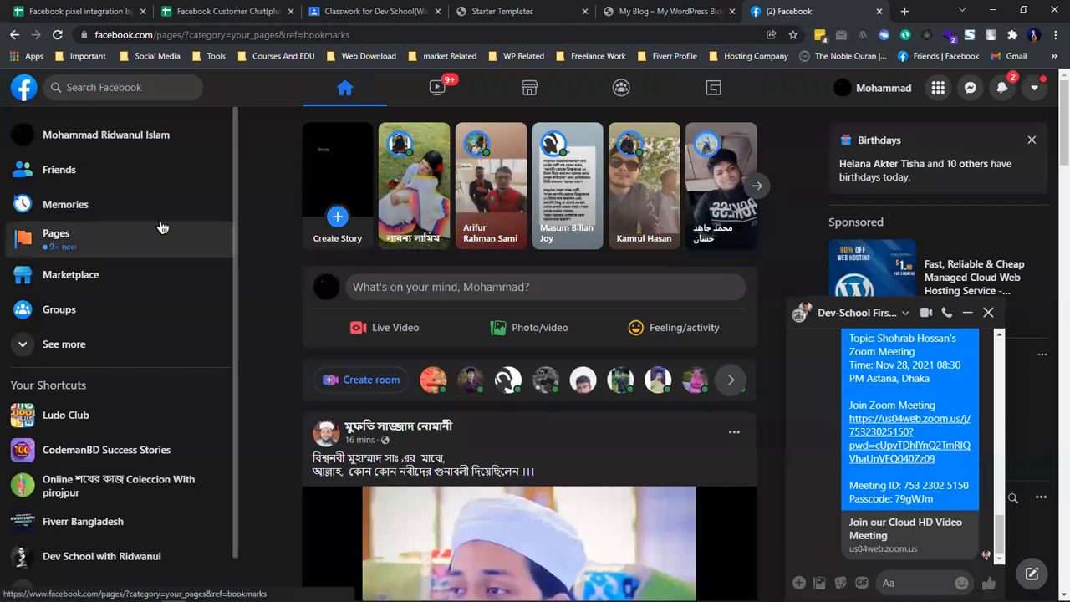
left_click(84, 236)
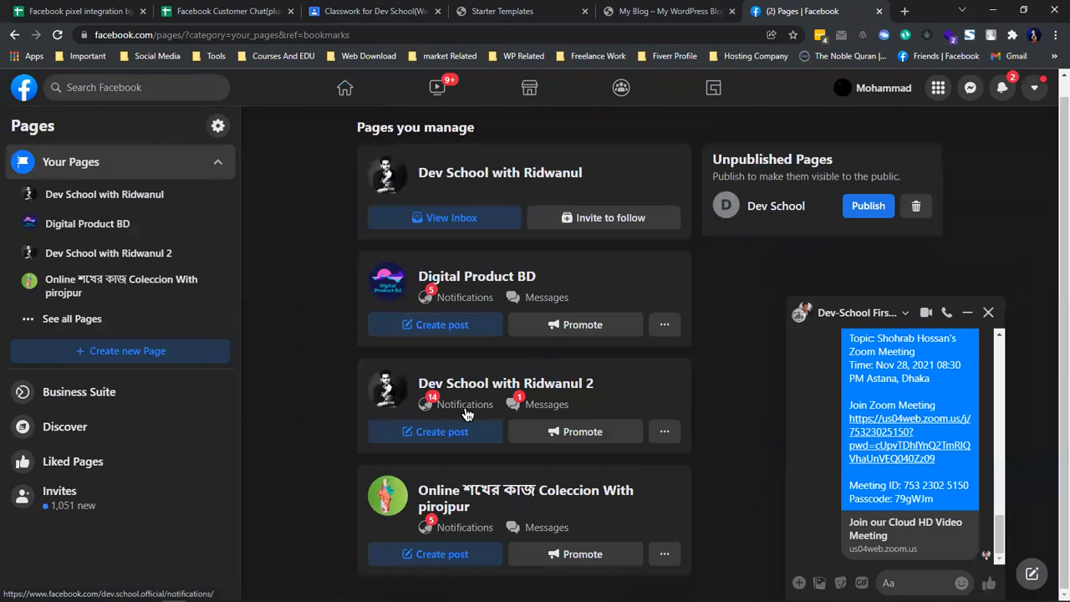
scroll(456, 351, "up", 1)
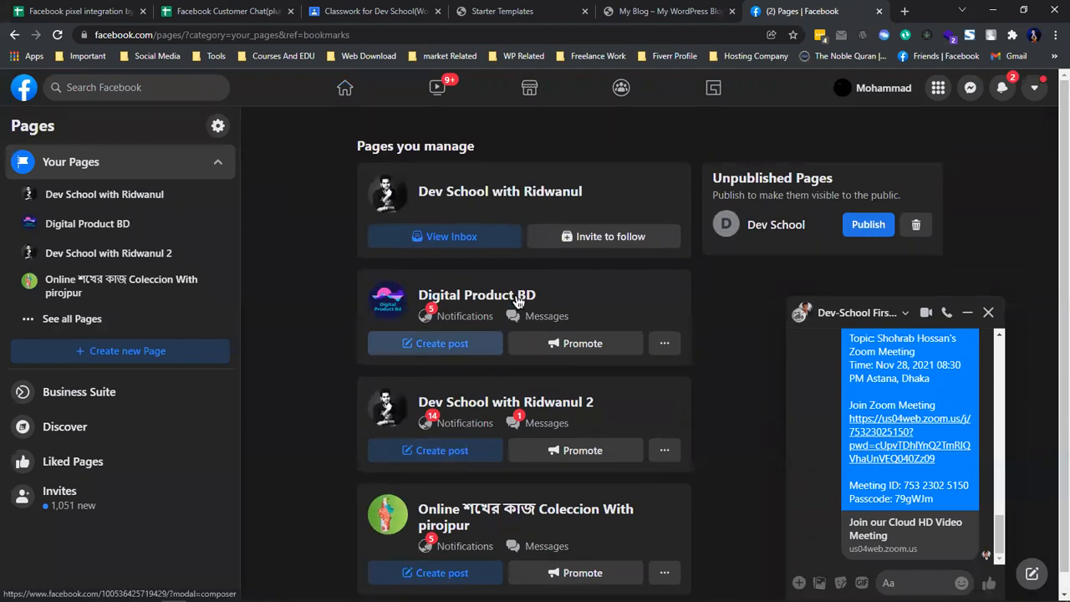
left_click(583, 401)
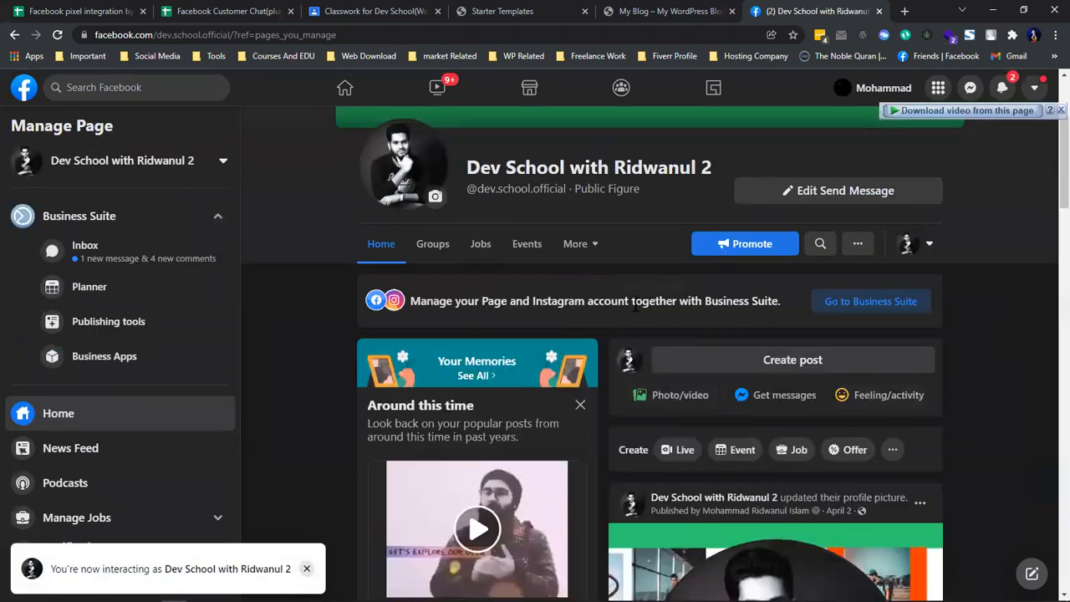
Step: Check the settings and messaging instruction in the Google Sheet, and open the Dev School Facebook page's settings
left_click(226, 11)
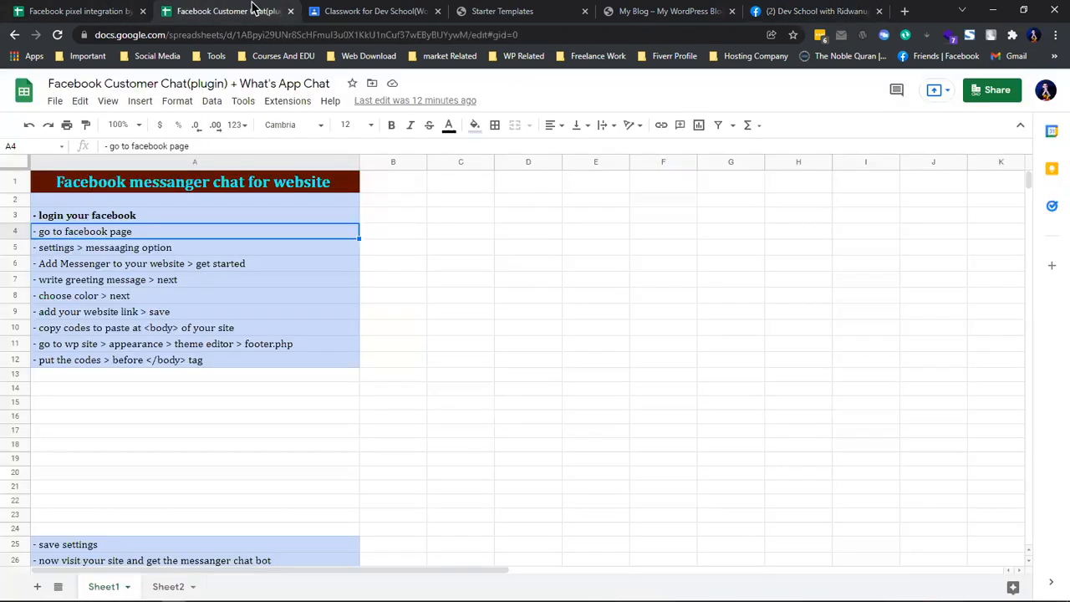
left_click(63, 251)
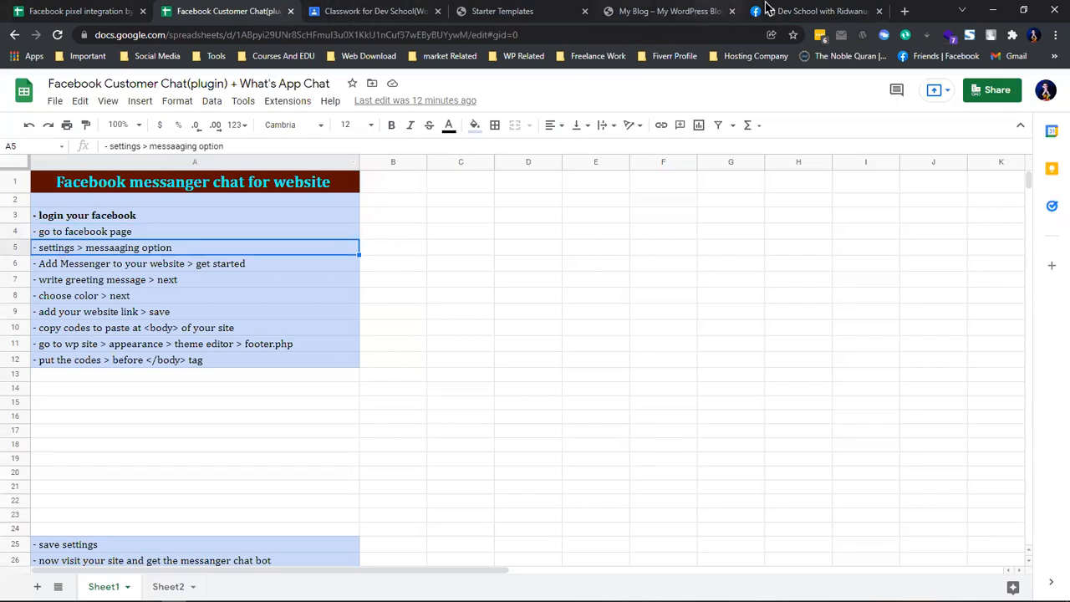
left_click(802, 11)
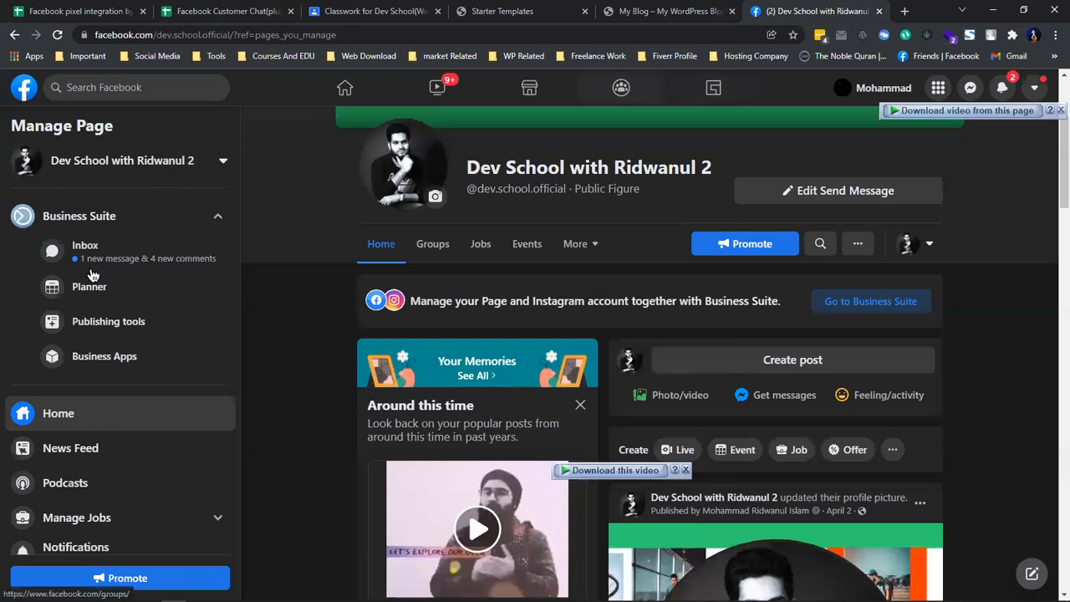
scroll(86, 376, "down", 3)
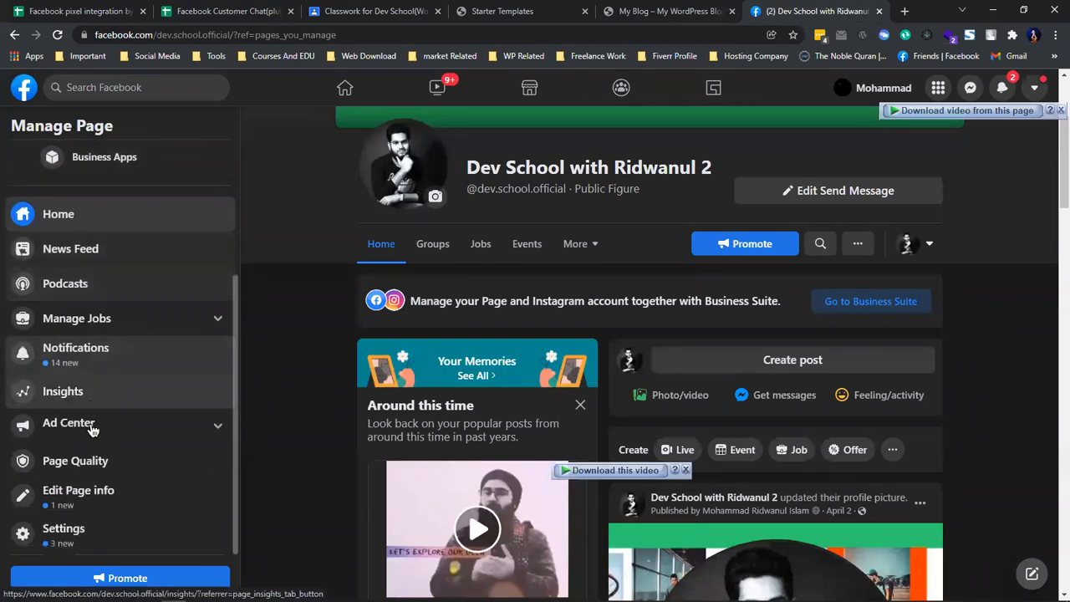
left_click(78, 539)
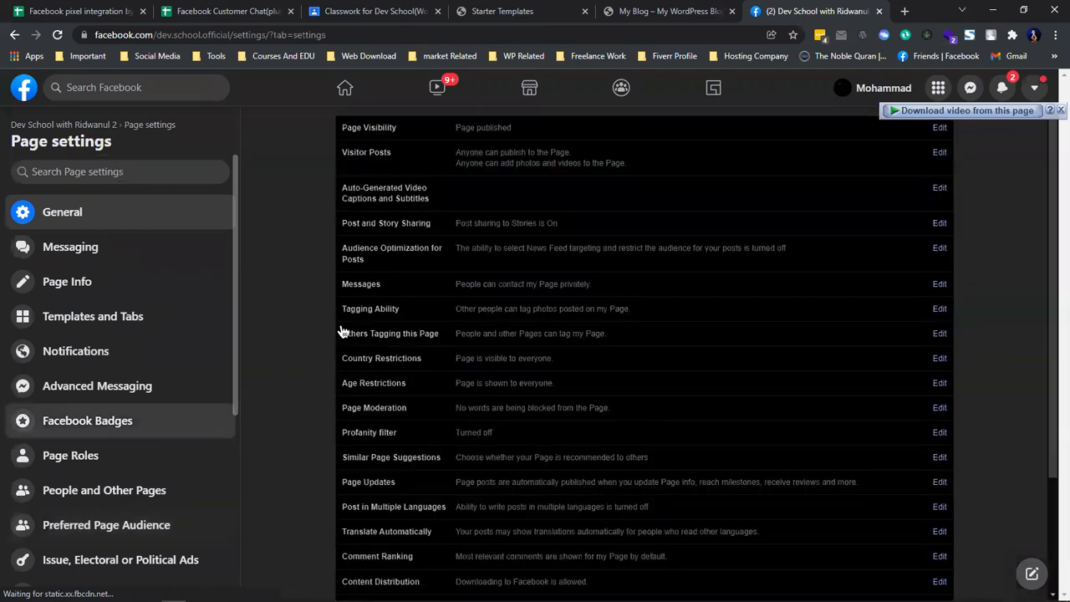
Step: Open the newly imported website from the import confirmation, close the Starter Templates page and look over the home page
scroll(343, 334, "down", 3)
scroll(348, 279, "up", 3)
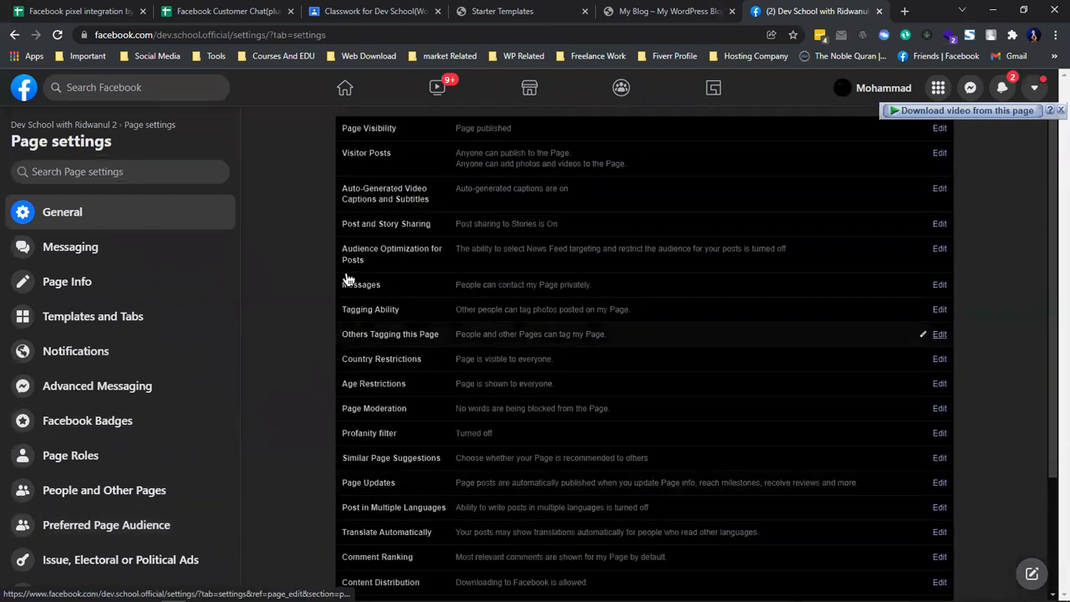
left_click(547, 11)
left_click(357, 441)
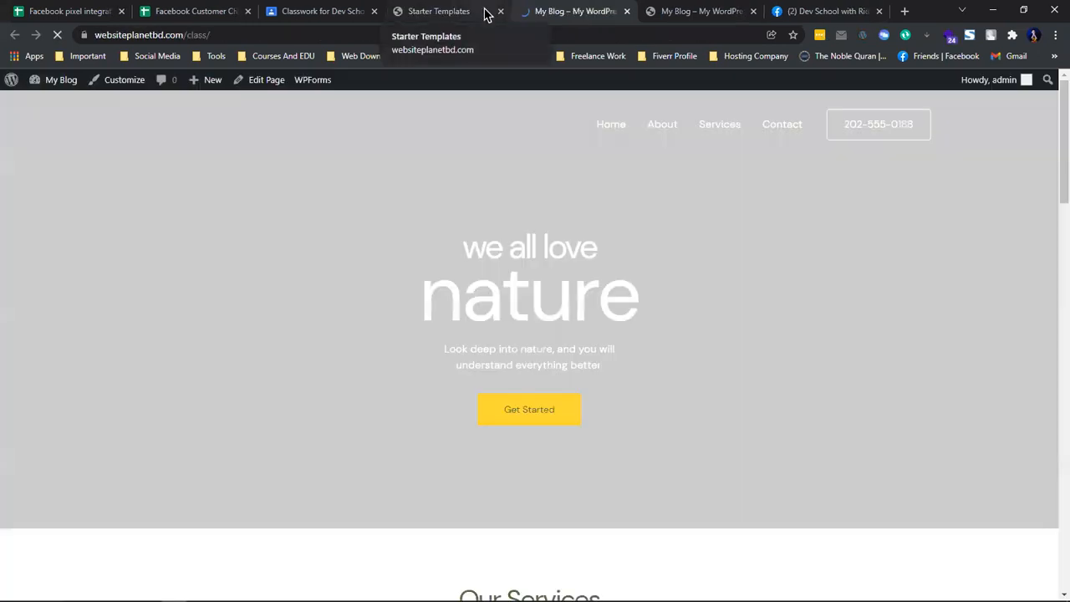
left_click(491, 12)
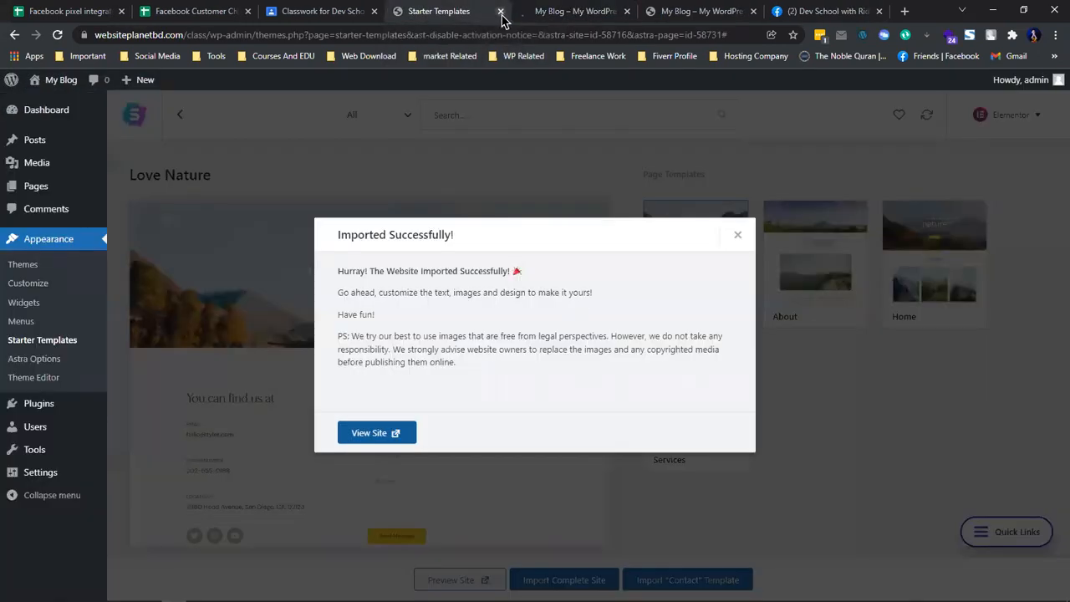
left_click(500, 11)
scroll(420, 418, "down", 4)
scroll(631, 185, "up", 4)
Step: Recheck the settings and messaging instruction in the Google Sheet, and open the Messaging settings of the Dev School Facebook page
left_click(657, 10)
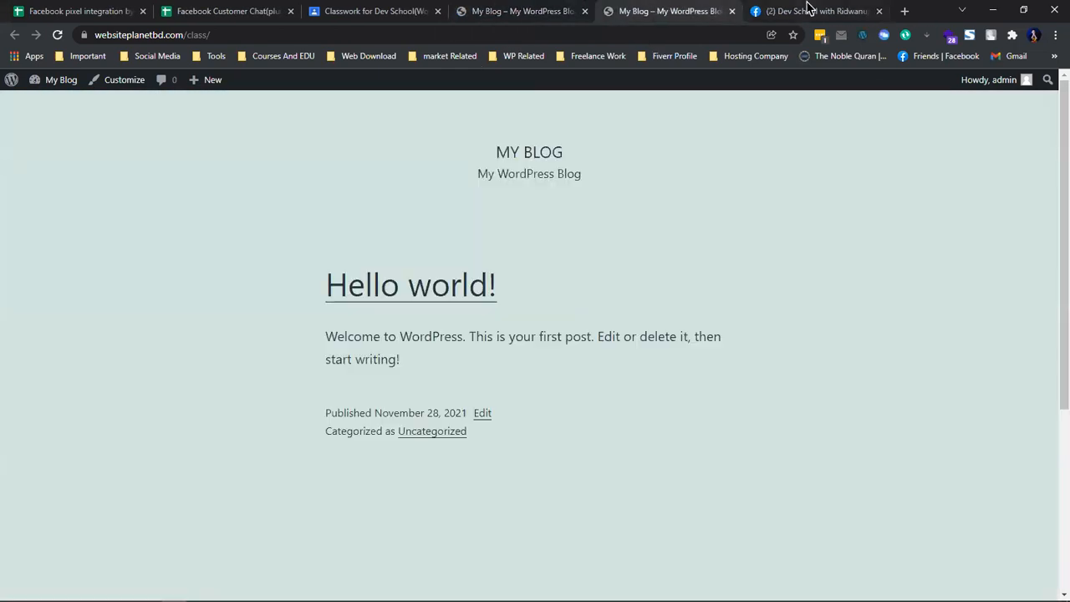
left_click(808, 9)
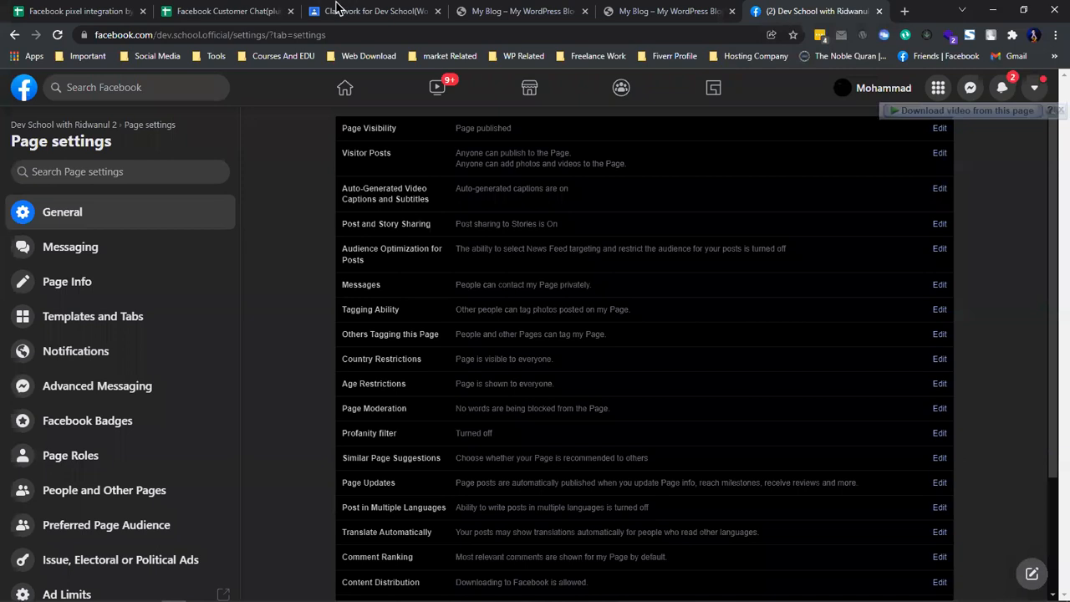
left_click(205, 10)
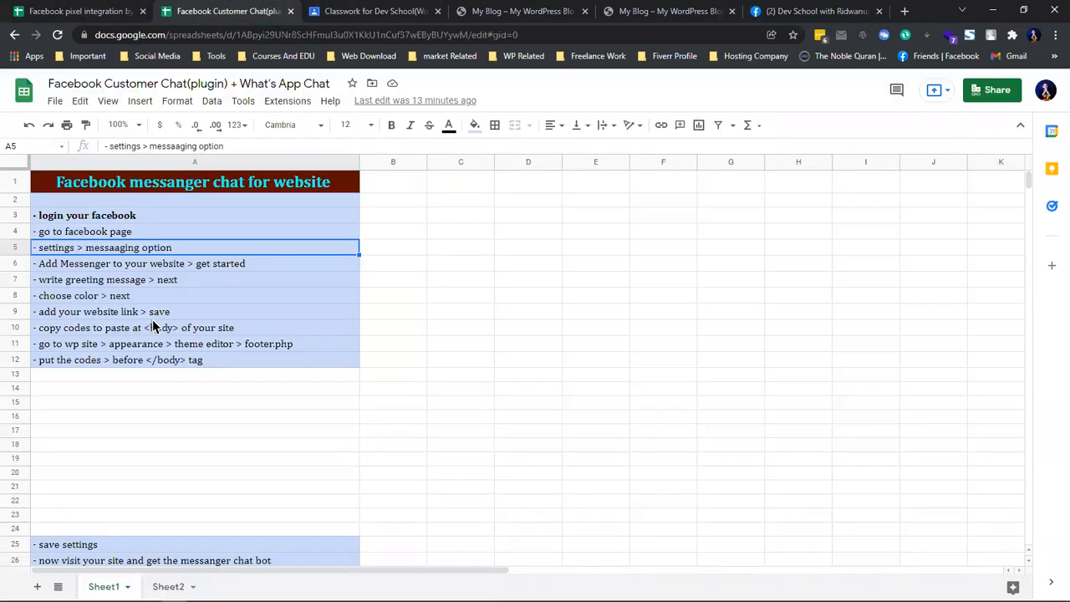
left_click(54, 270)
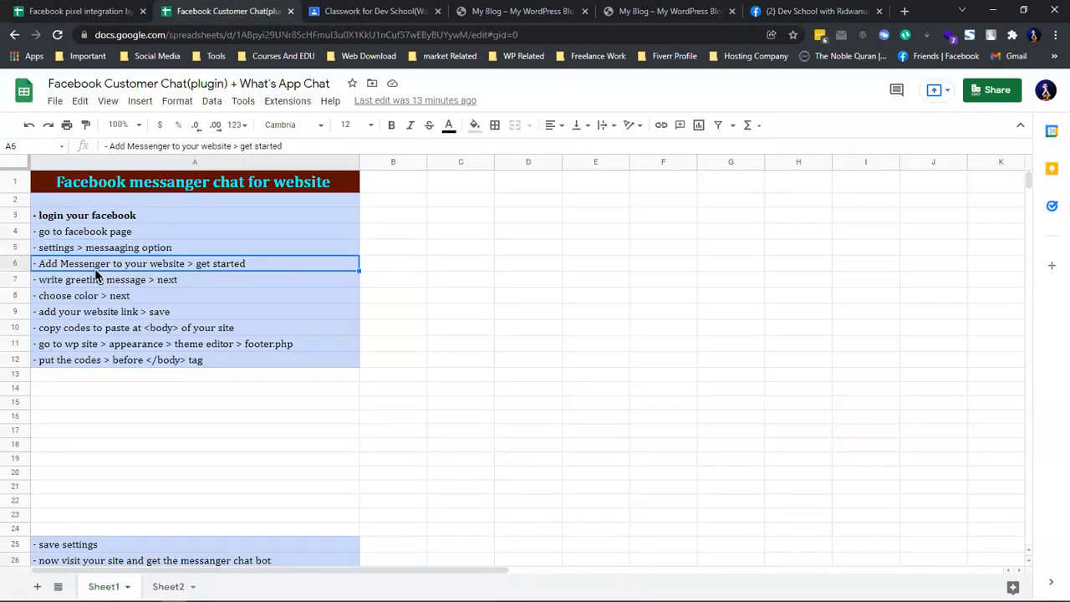
left_click(75, 248)
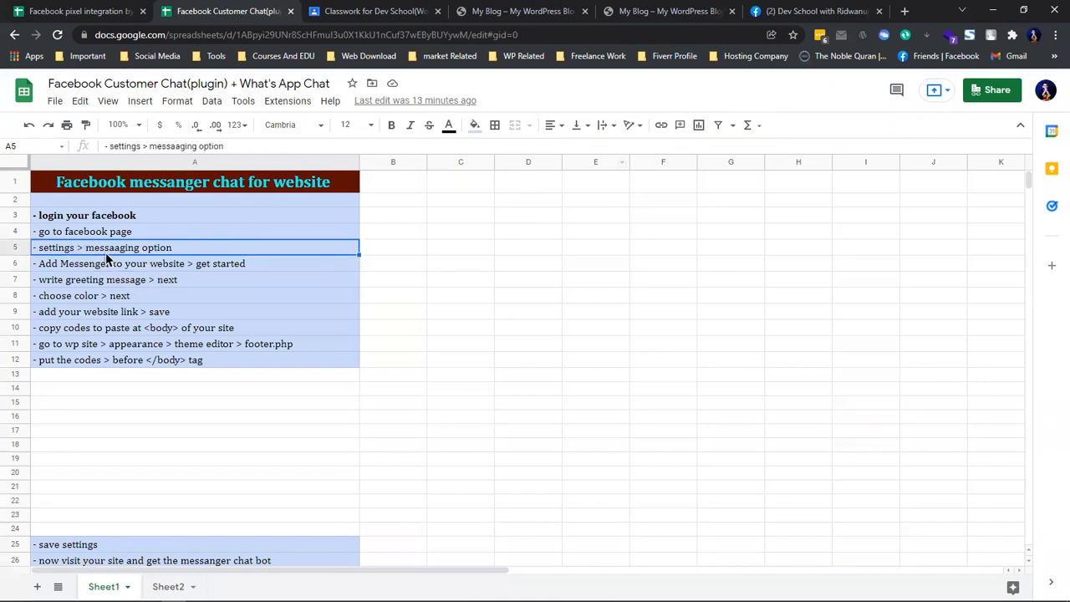
left_click(840, 11)
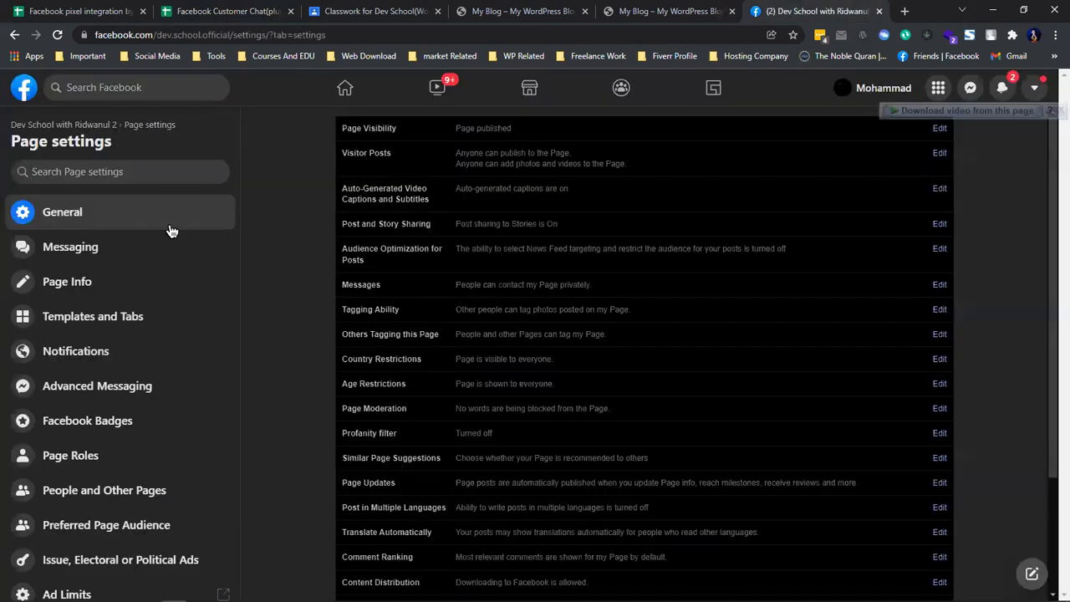
left_click(91, 248)
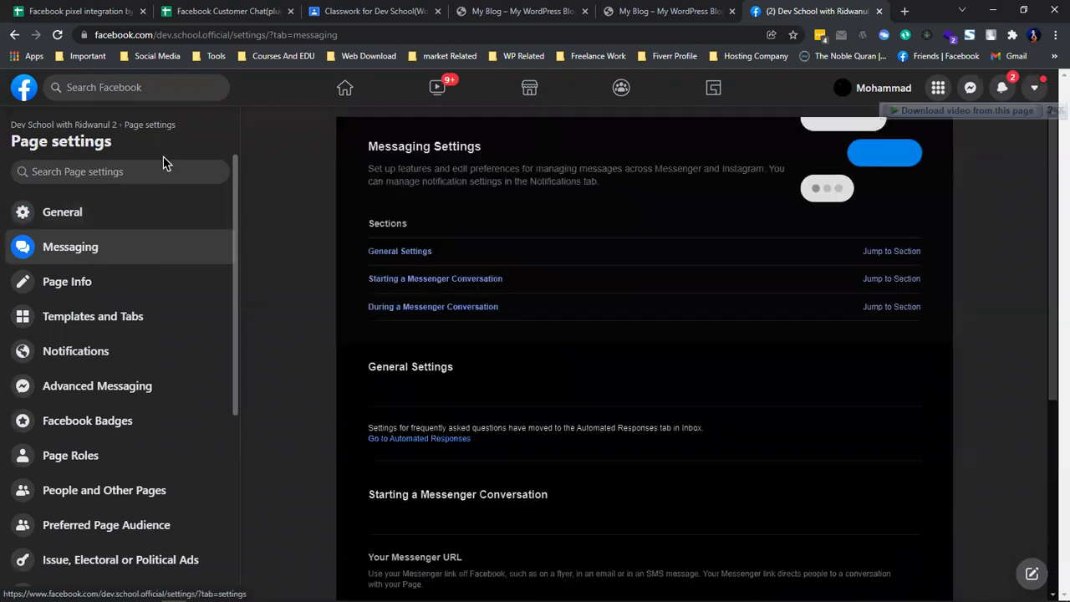
Step: Check the Add Messenger instruction in the Google Sheet, and start the Add Messenger to your website setup in the page's messaging settings
left_click(223, 11)
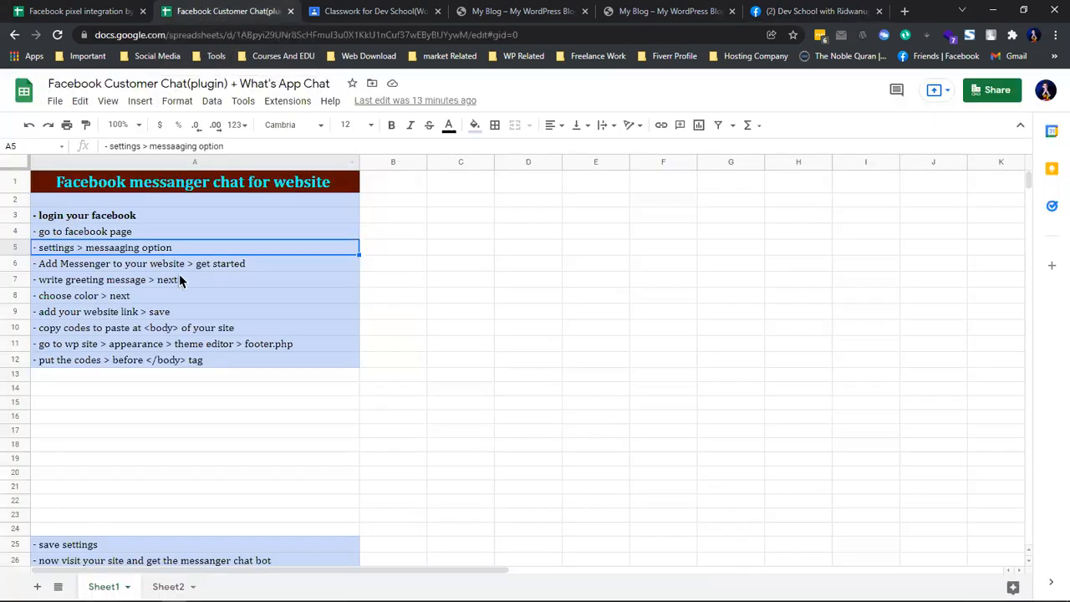
left_click(161, 269)
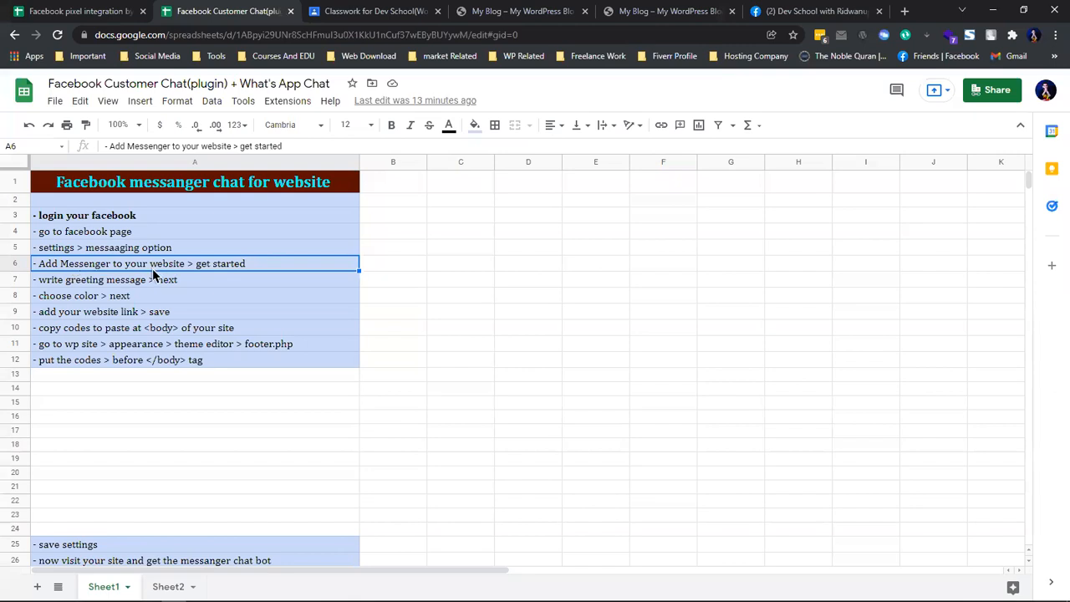
left_click(354, 11)
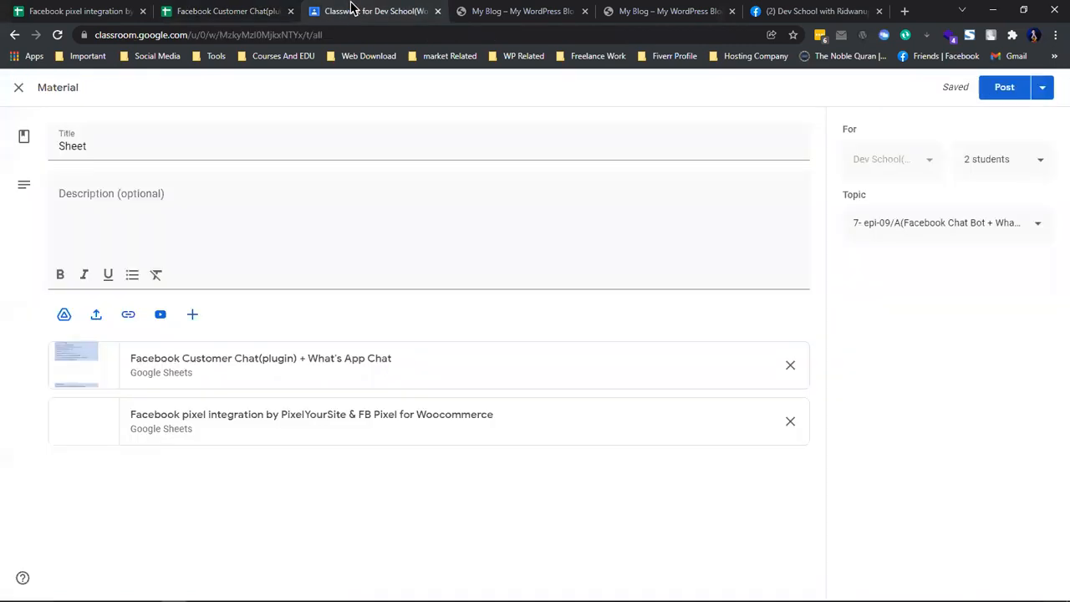
left_click(798, 10)
scroll(580, 334, "down", 6)
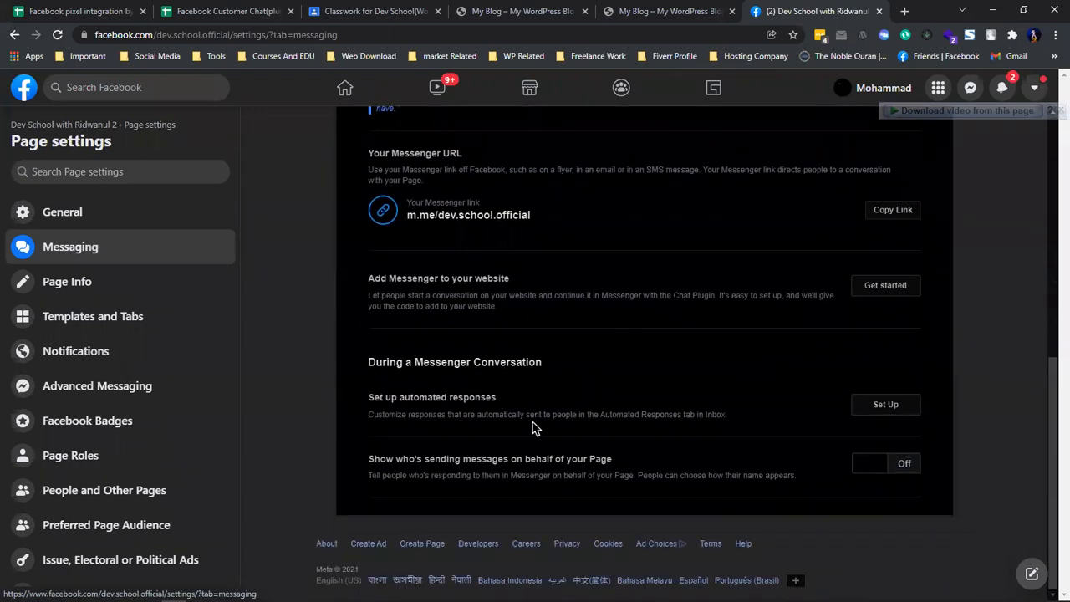
scroll(454, 411, "up", 2)
left_click_drag(364, 414, 513, 421)
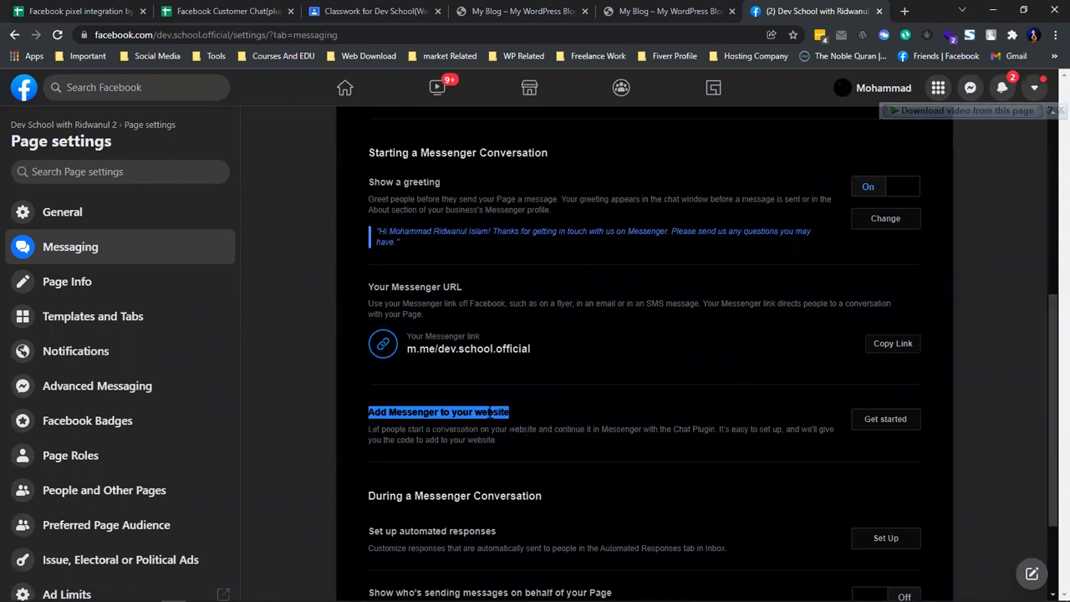
left_click(564, 410)
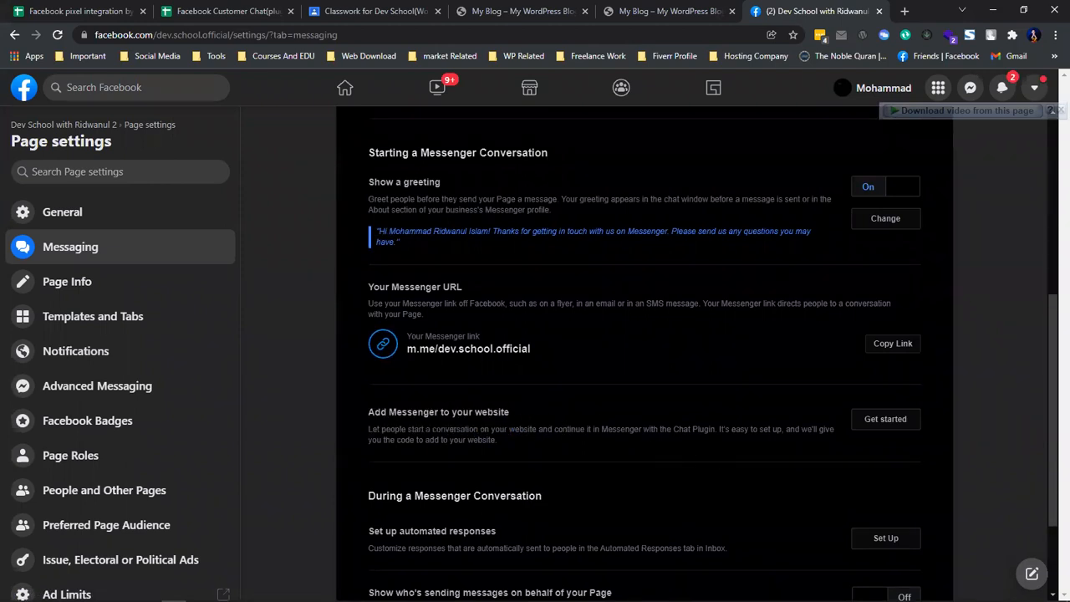
left_click(886, 422)
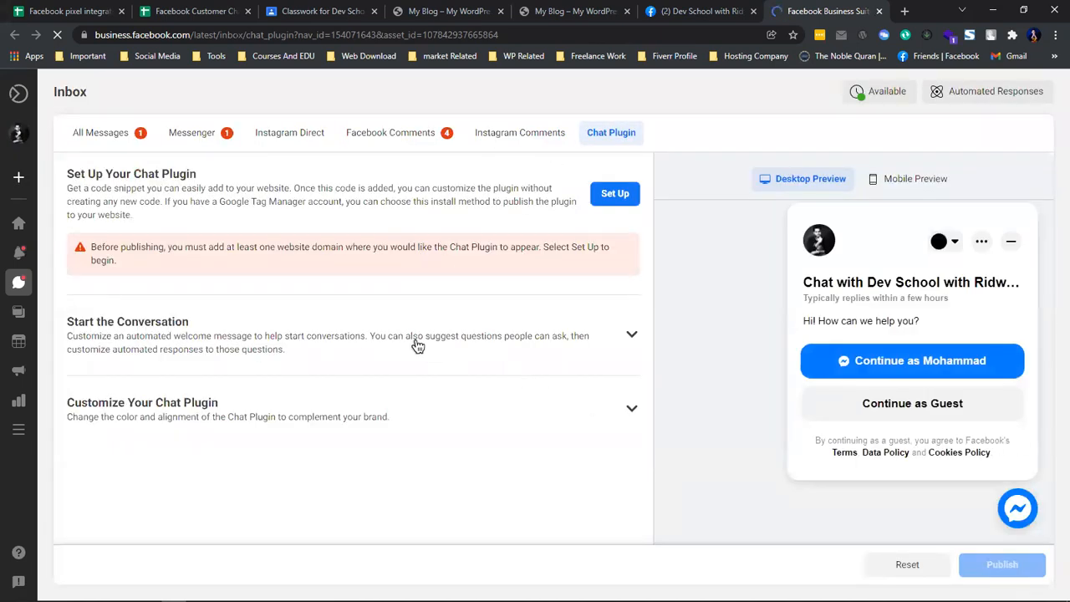
Step: Check the greeting message instruction in the Google Sheet, and expand the Start the Conversation settings of the chat plugin
key("ctrl+1")
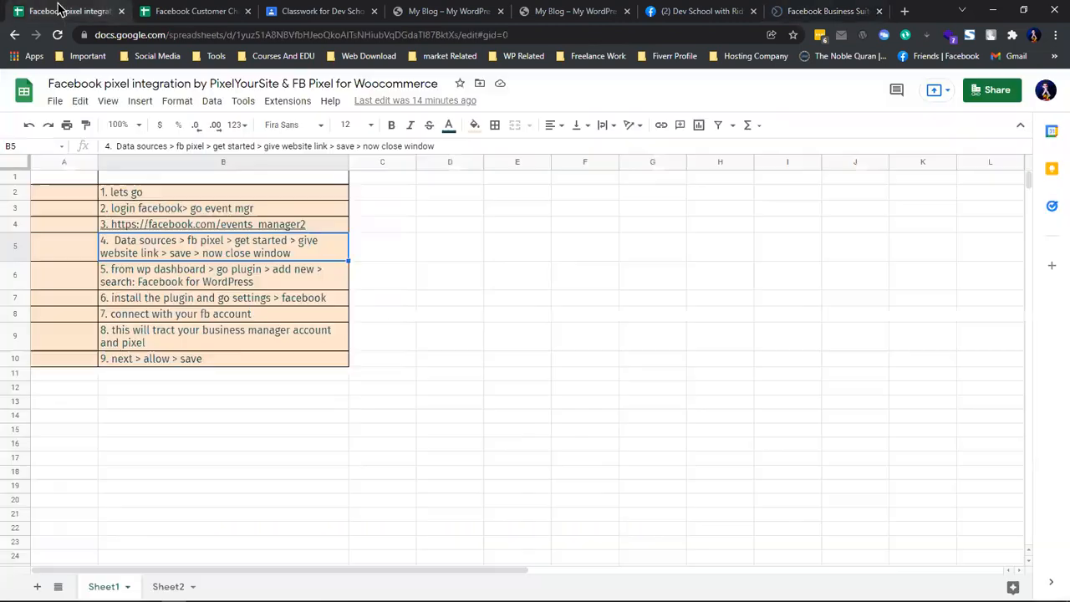
left_click(224, 10)
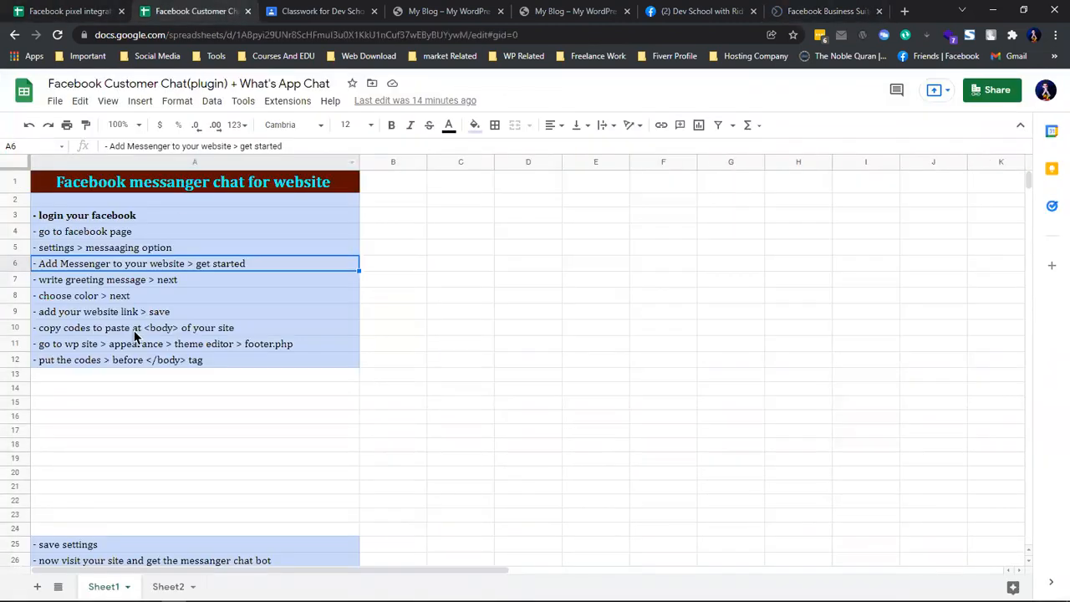
left_click(90, 283)
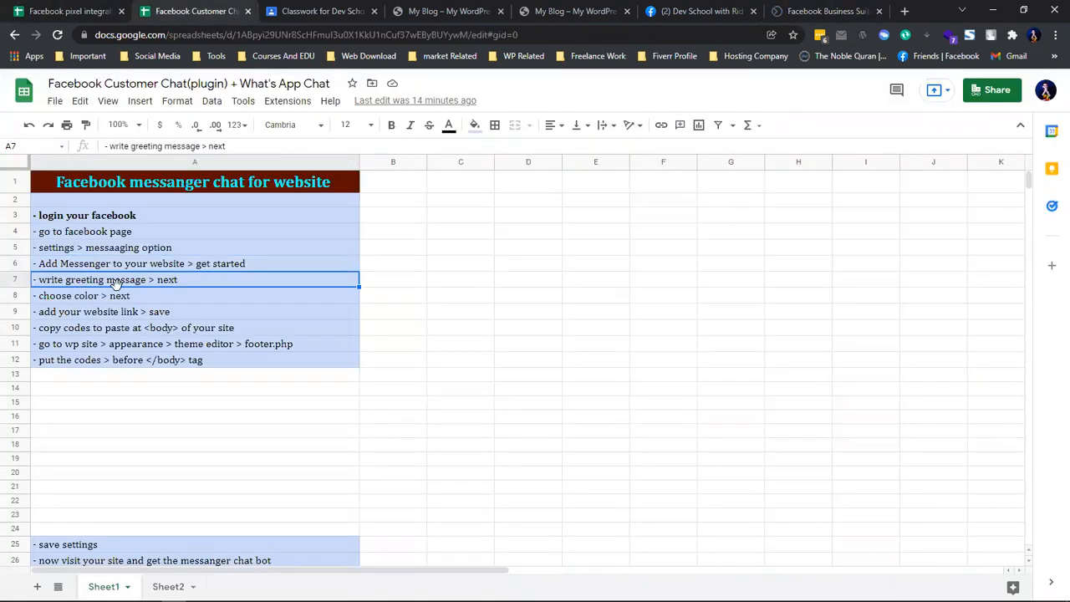
left_click(802, 10)
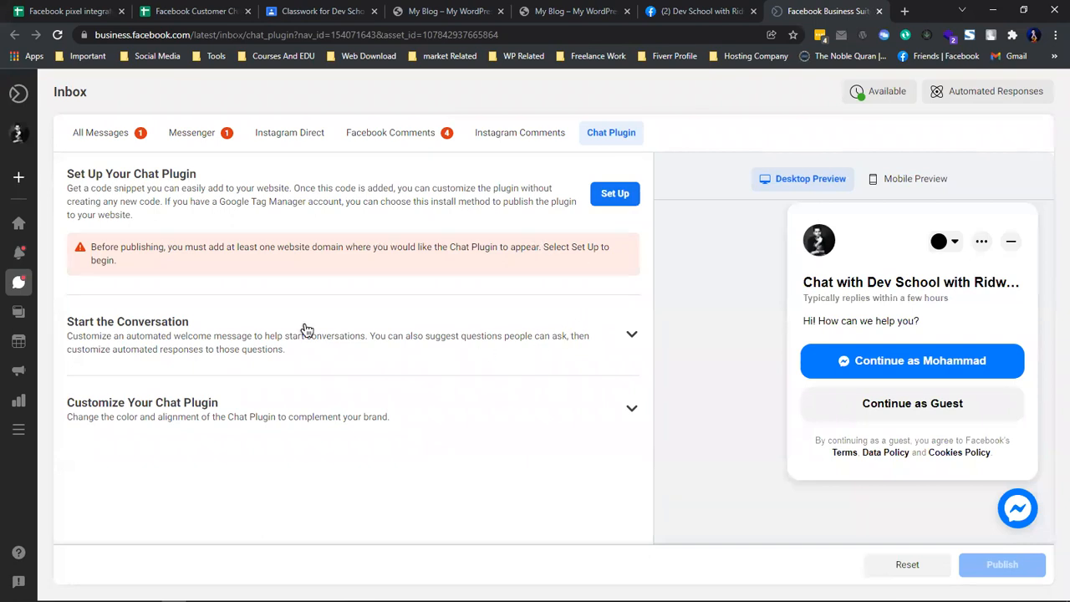
left_click(119, 330)
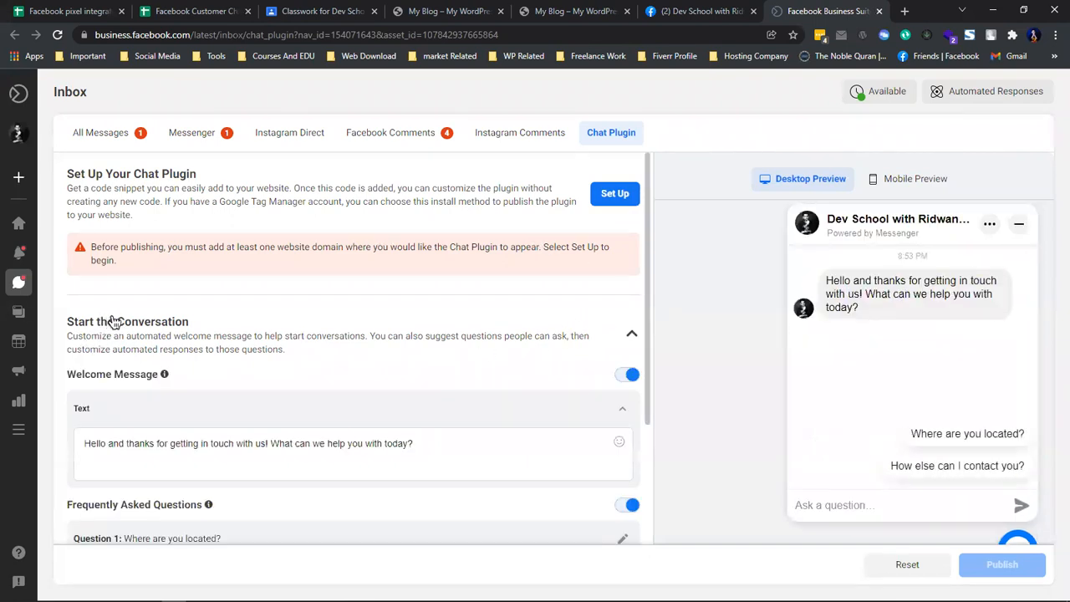
Step: Examine the welcome message text and compare it with the desktop preview of the chat
scroll(142, 318, "down", 2)
left_click(194, 305)
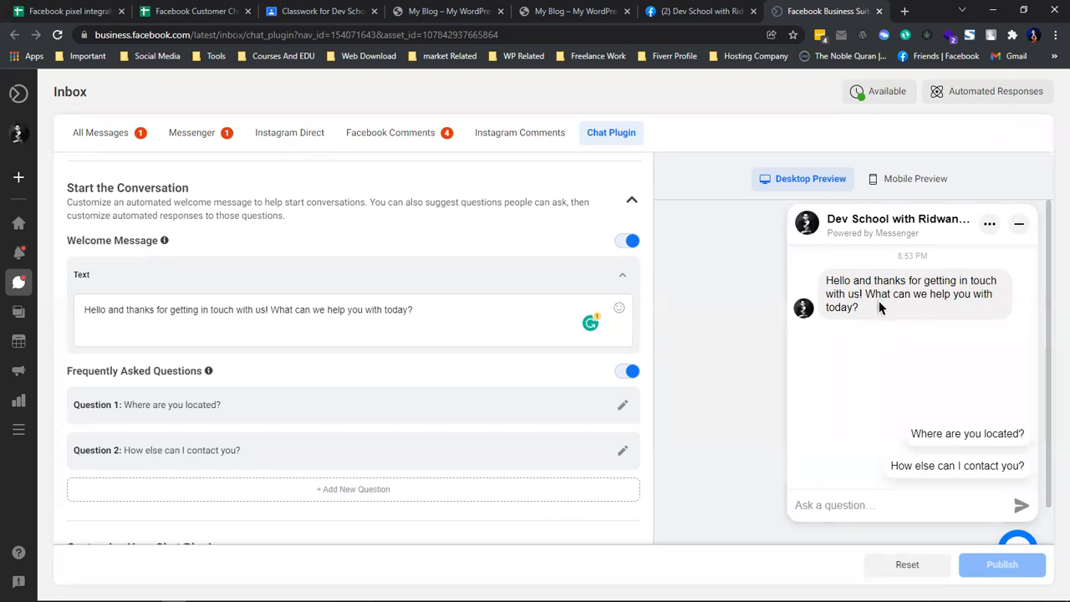
left_click(348, 310)
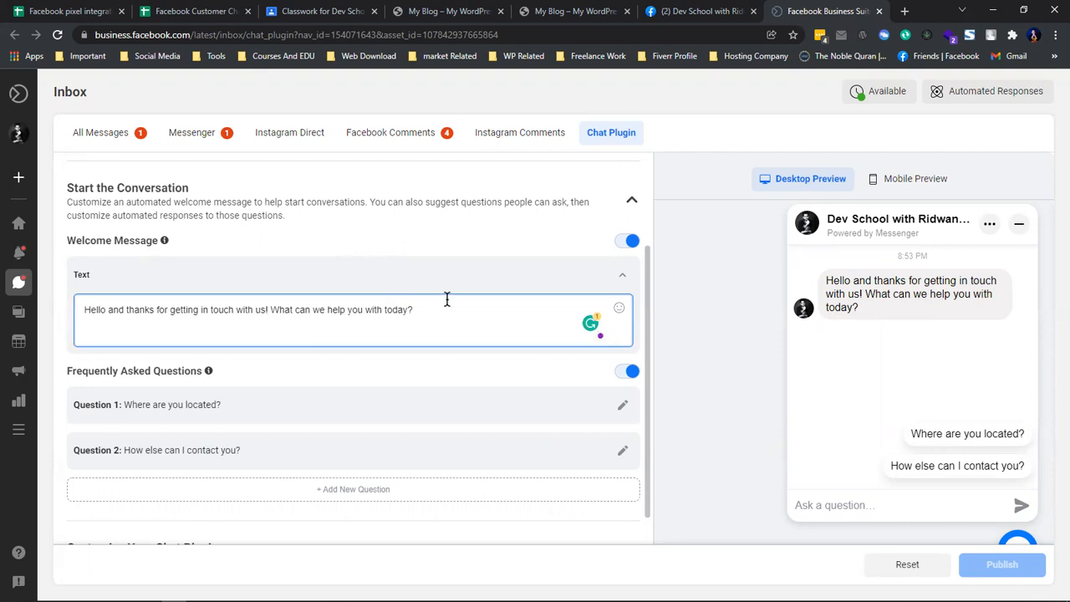
left_click_drag(435, 307, 26, 310)
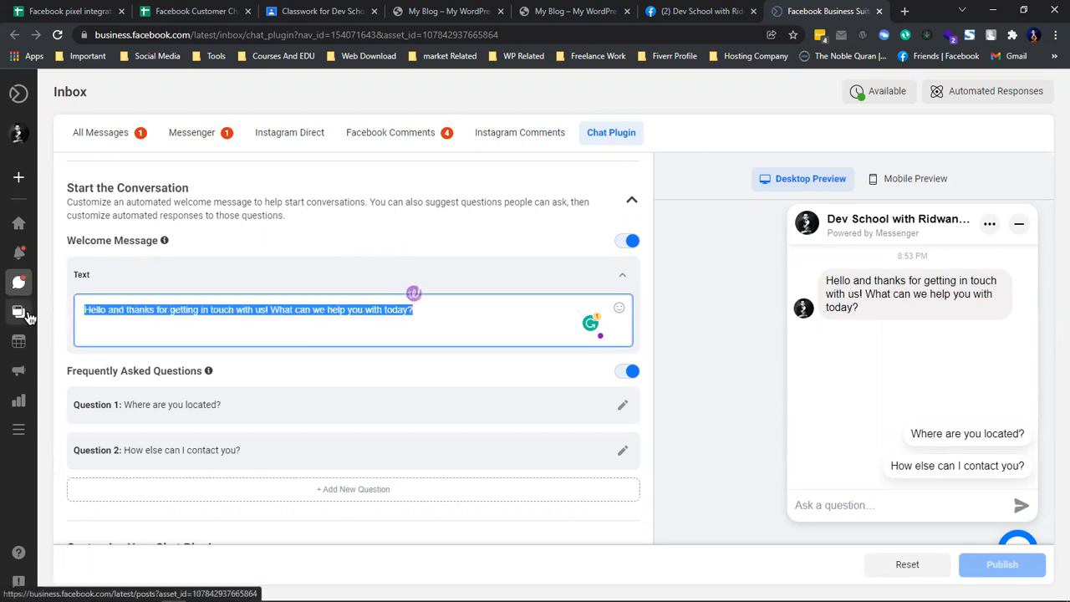
left_click(217, 312)
scroll(205, 267, "down", 1)
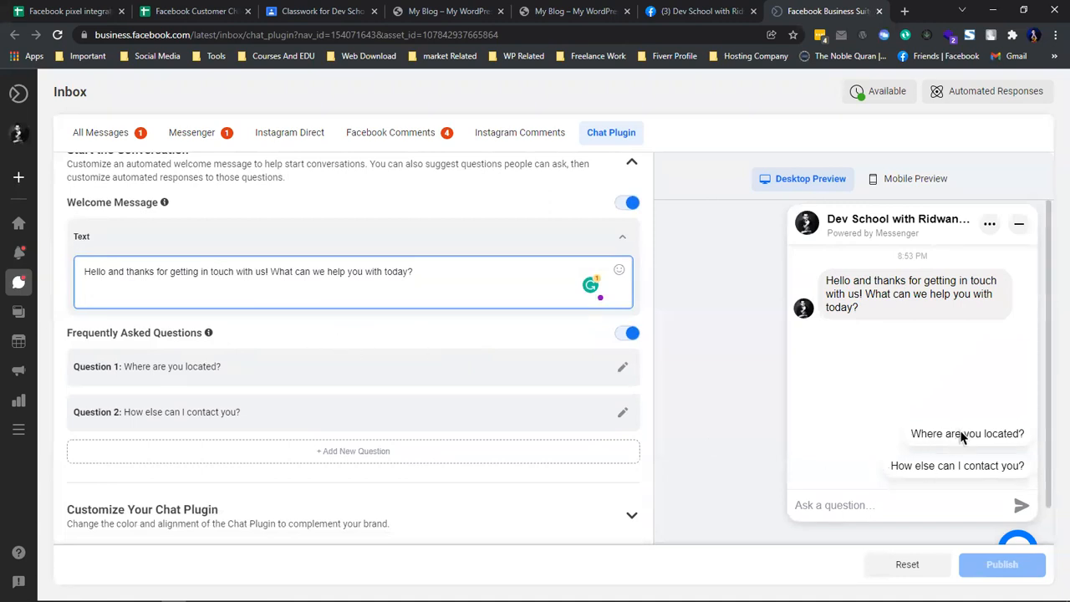
Step: Expand the frequently asked question "Where are you located?" and review its question and response text
left_click(625, 368)
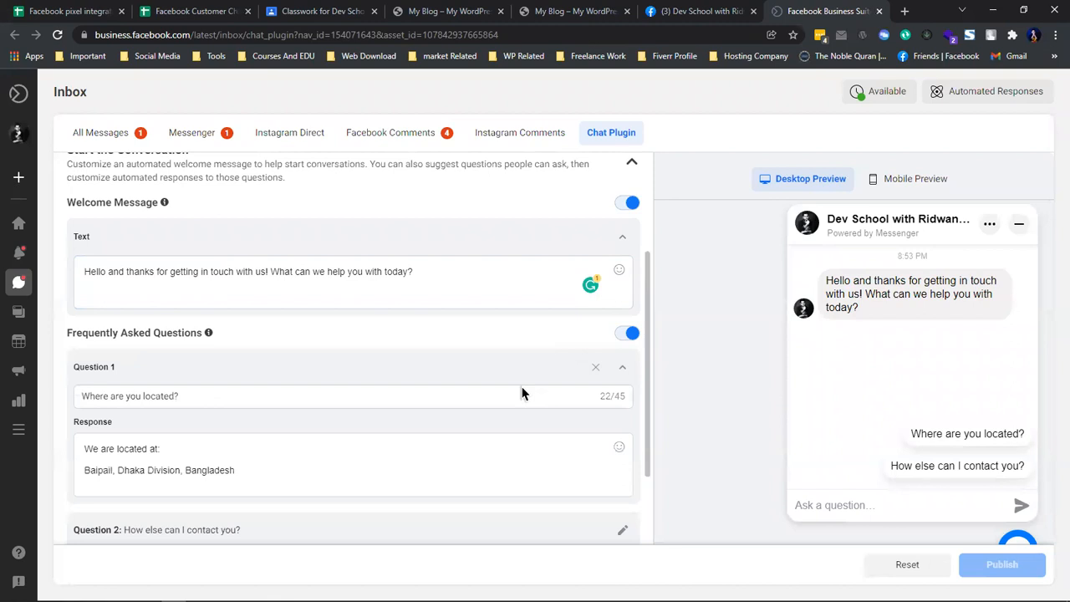
scroll(285, 379, "down", 1)
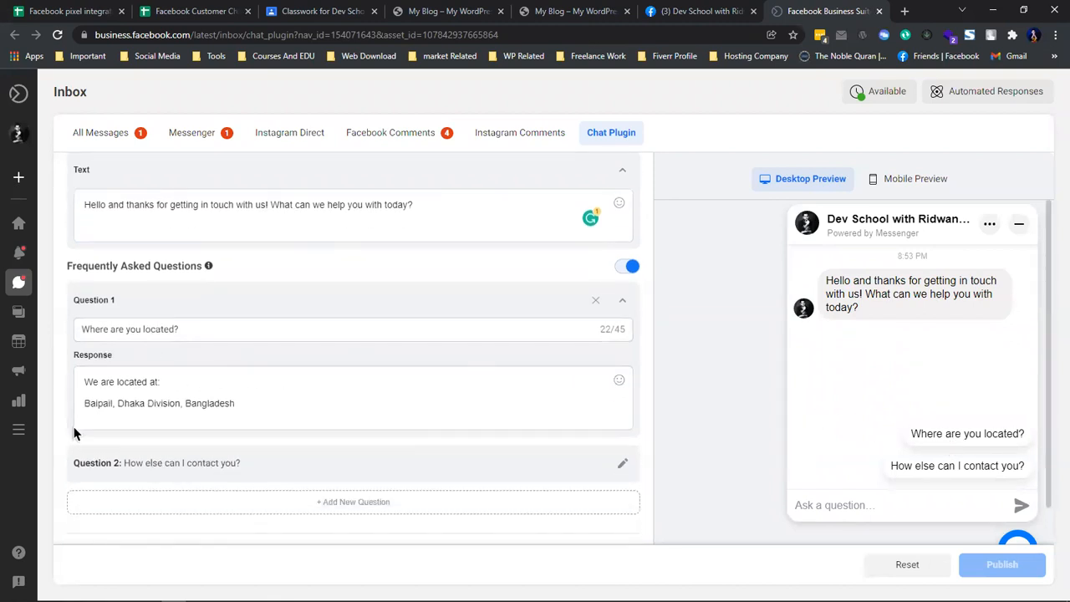
left_click_drag(103, 329, 203, 323)
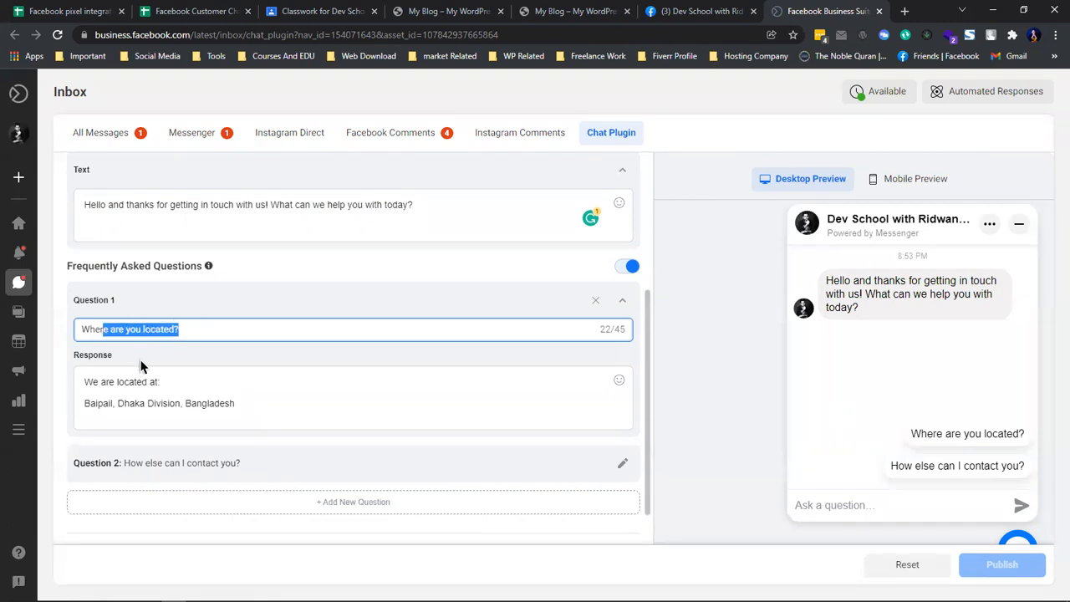
left_click(241, 402)
key("ctrl+a")
left_click(219, 358)
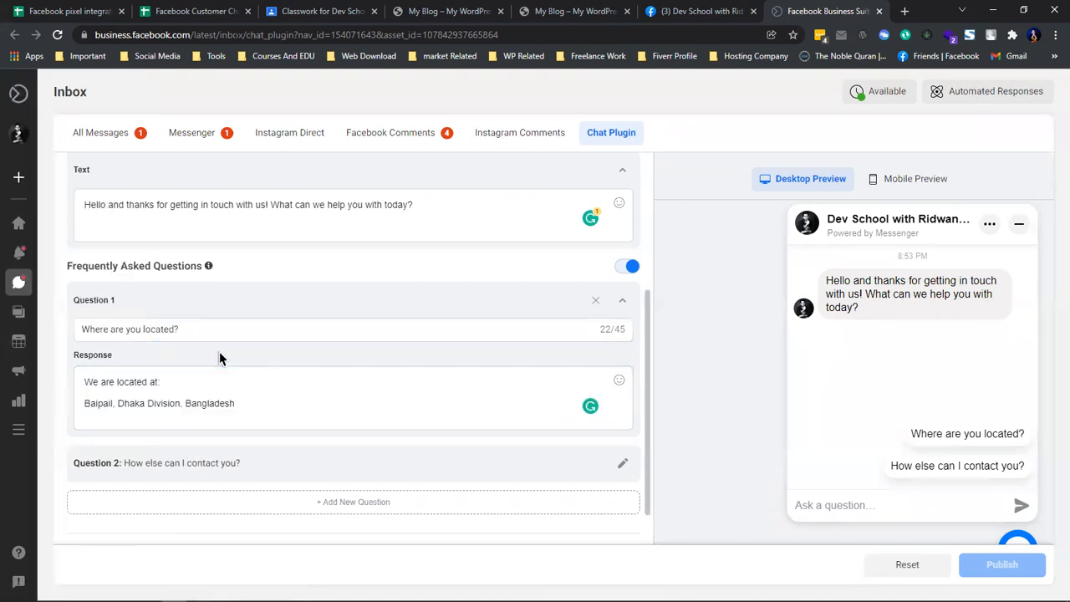
scroll(312, 443, "down", 1)
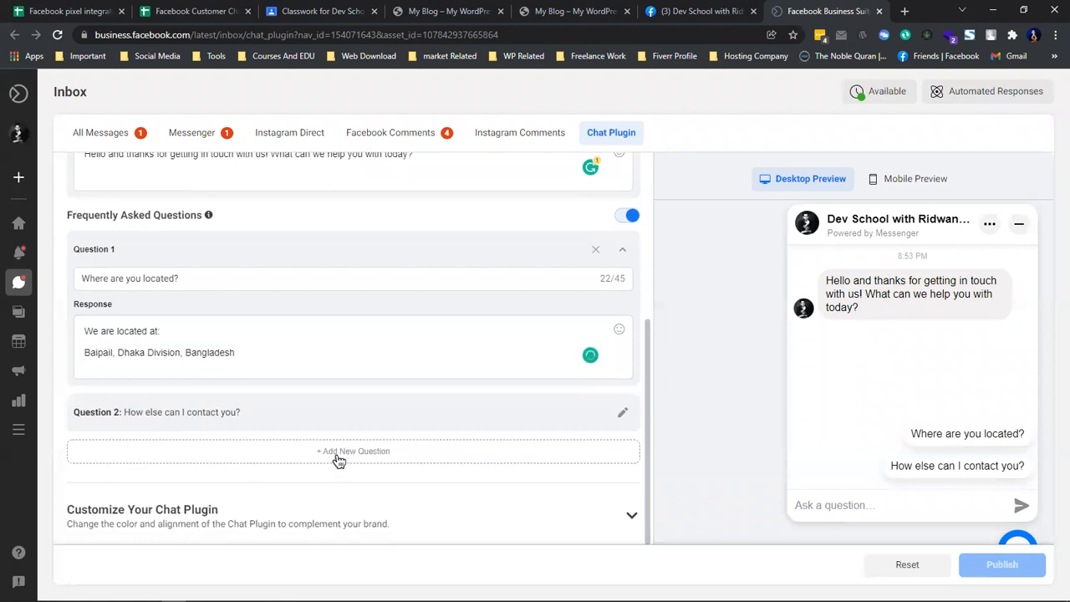
Step: Remove the "Where are you located?" question from the frequently asked questions, and review the chat plugin settings and preview
left_click(595, 249)
scroll(393, 319, "up", 4)
scroll(947, 441, "down", 1)
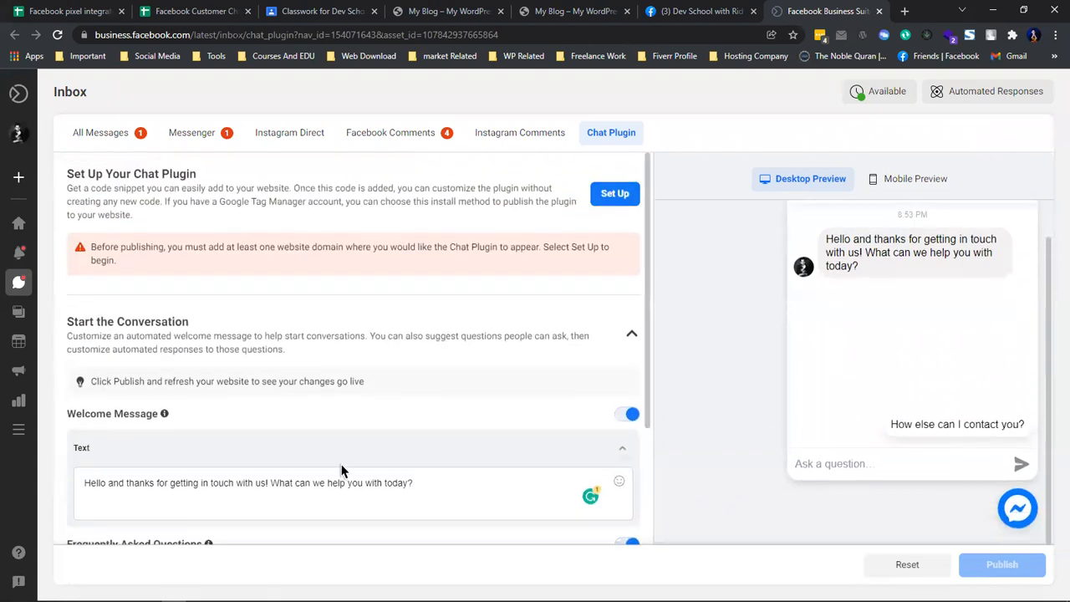
scroll(323, 272, "down", 2)
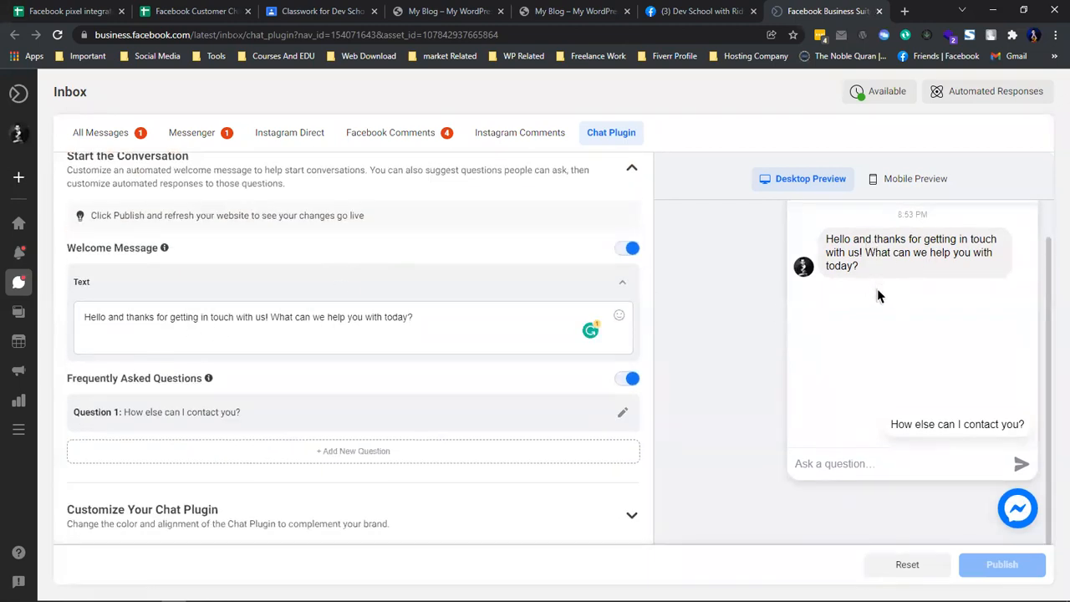
scroll(877, 294, "up", 1)
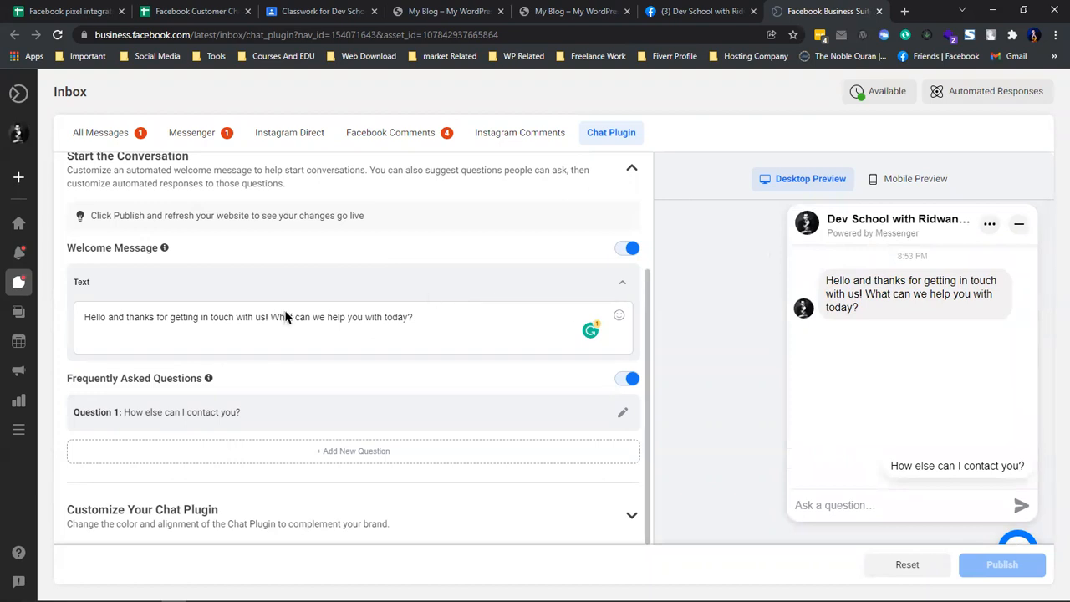
scroll(286, 313, "up", 3)
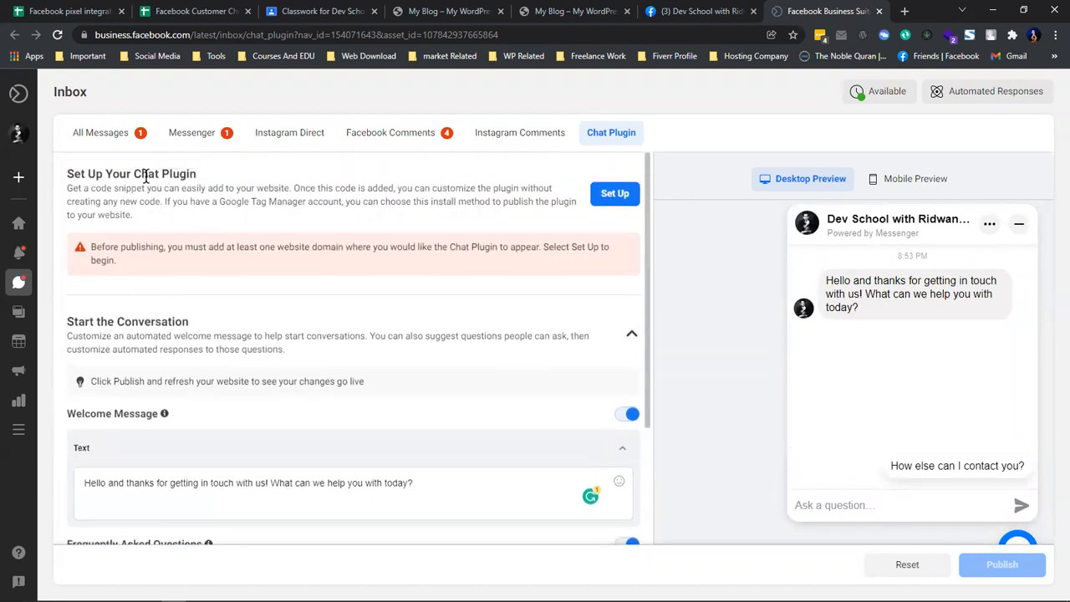
Step: Start the chat plugin setup with the manual install method
left_click_drag(73, 176, 179, 168)
left_click(191, 173)
left_click(613, 194)
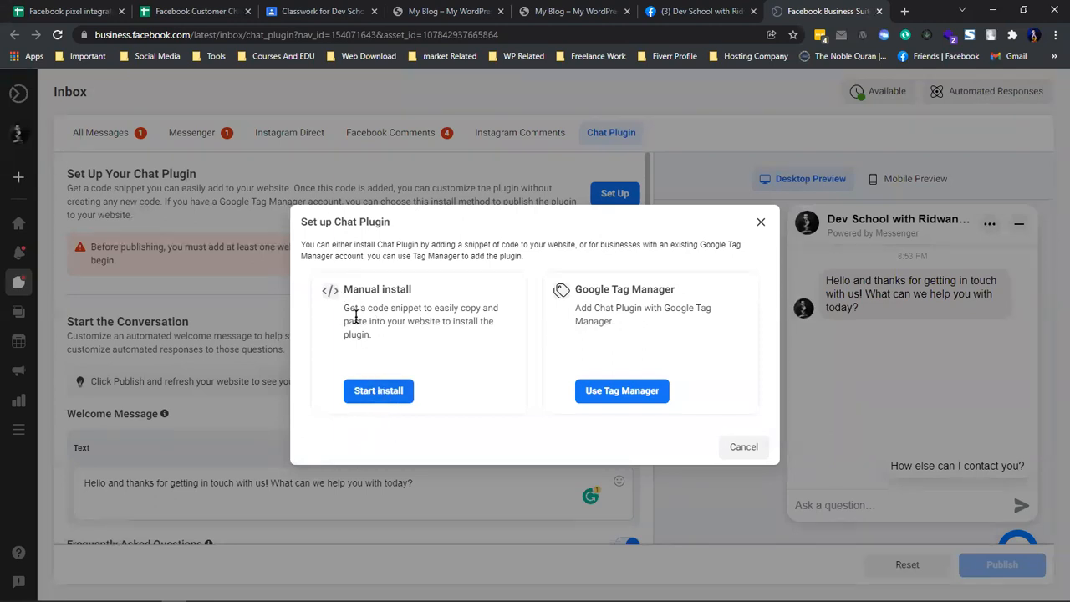
left_click_drag(341, 289, 412, 289)
left_click(399, 312)
left_click(379, 392)
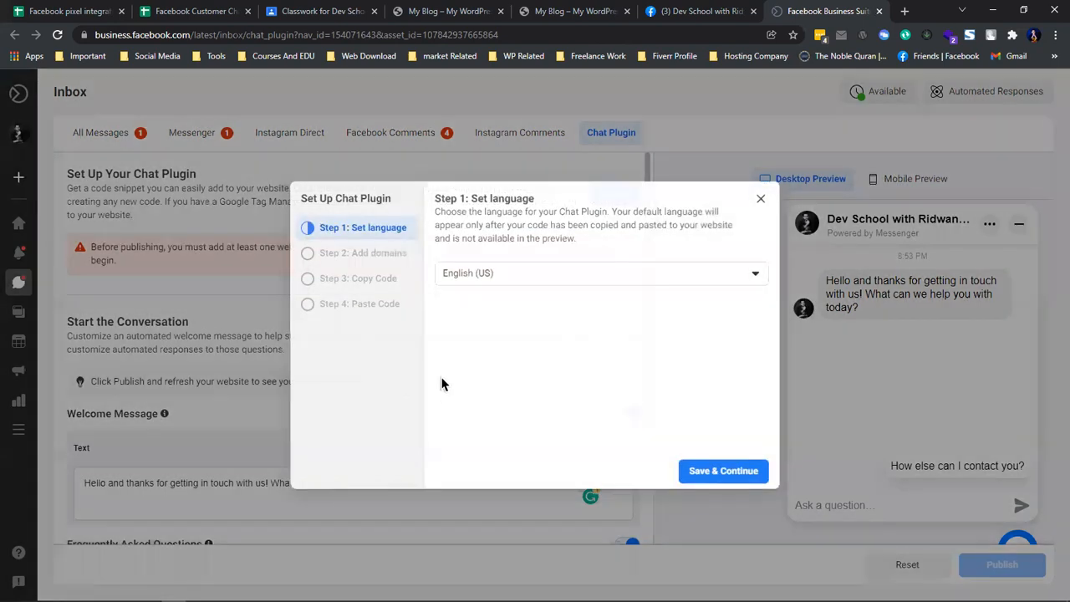
Step: Keep English (US) as the chat plugin language and continue to the domain step
left_click(514, 279)
left_click(515, 280)
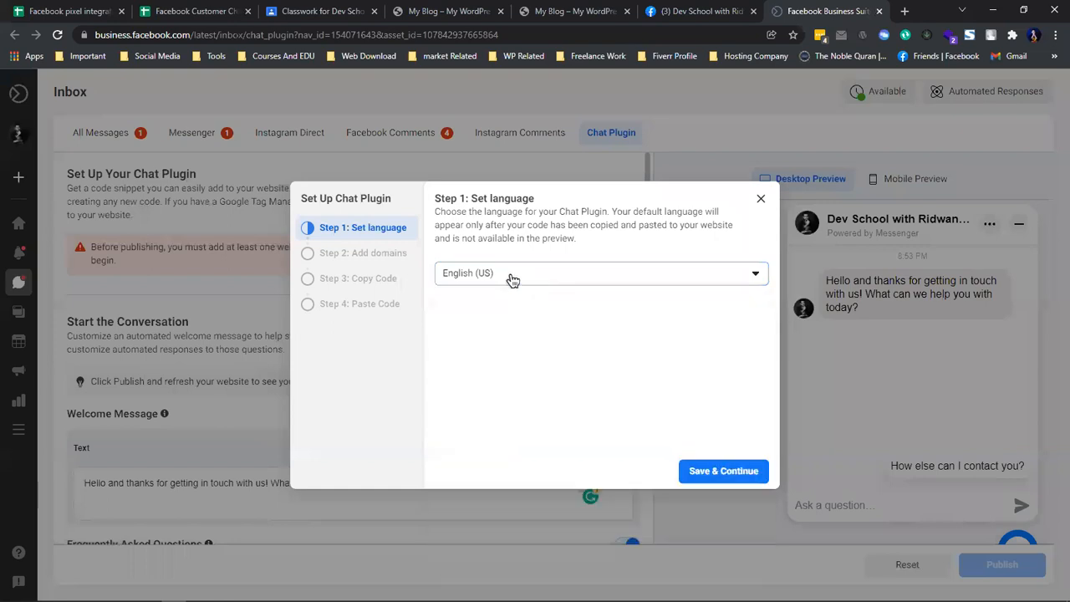
left_click(577, 275)
left_click(554, 222)
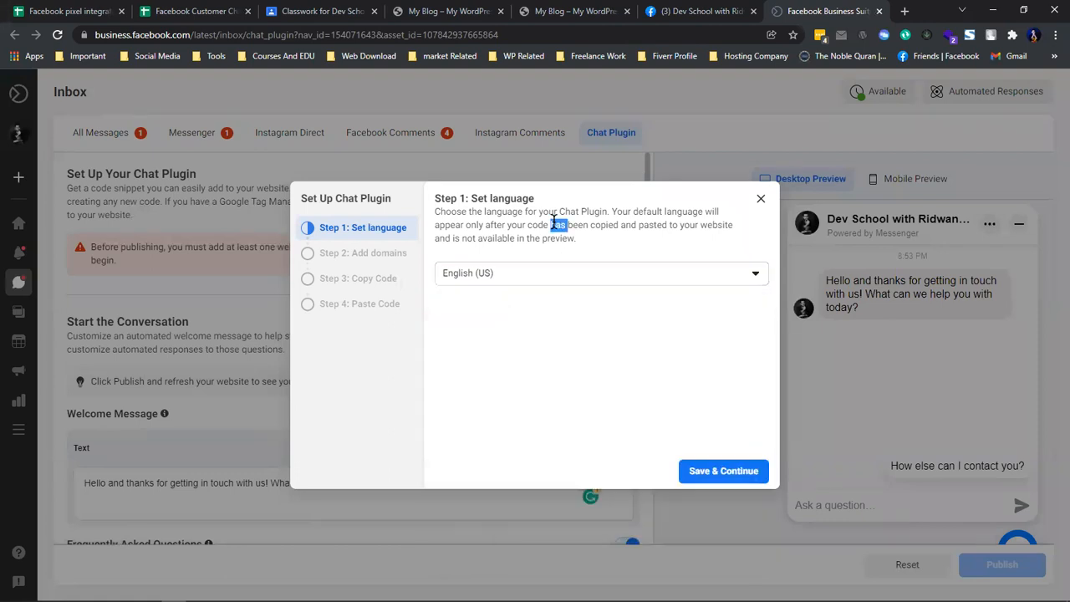
left_click(710, 472)
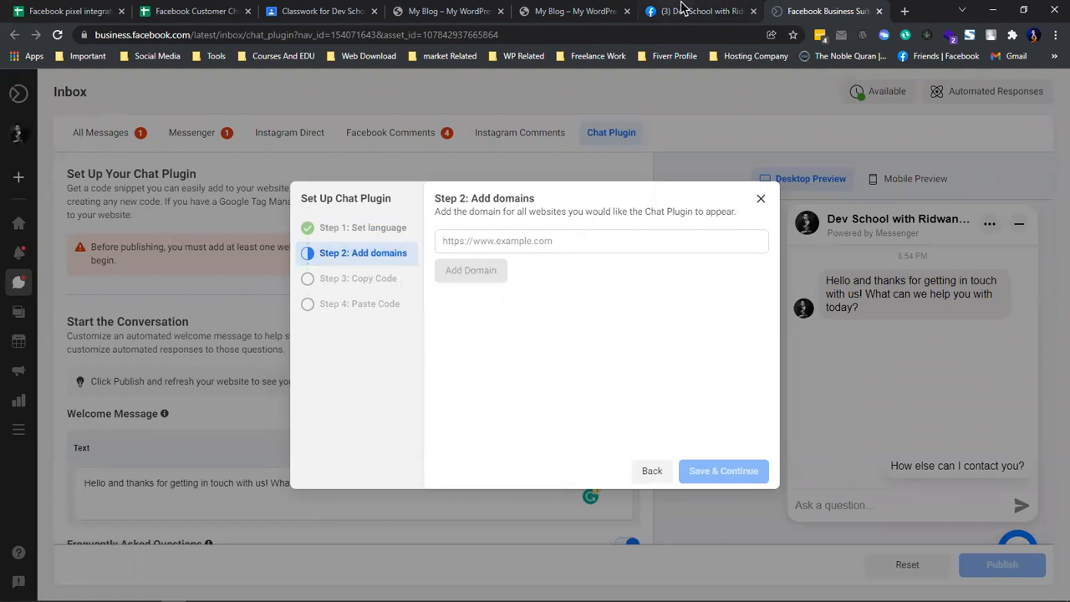
Step: Switch to the My Blog WordPress site and copy its web address
left_click(685, 11)
left_click(540, 10)
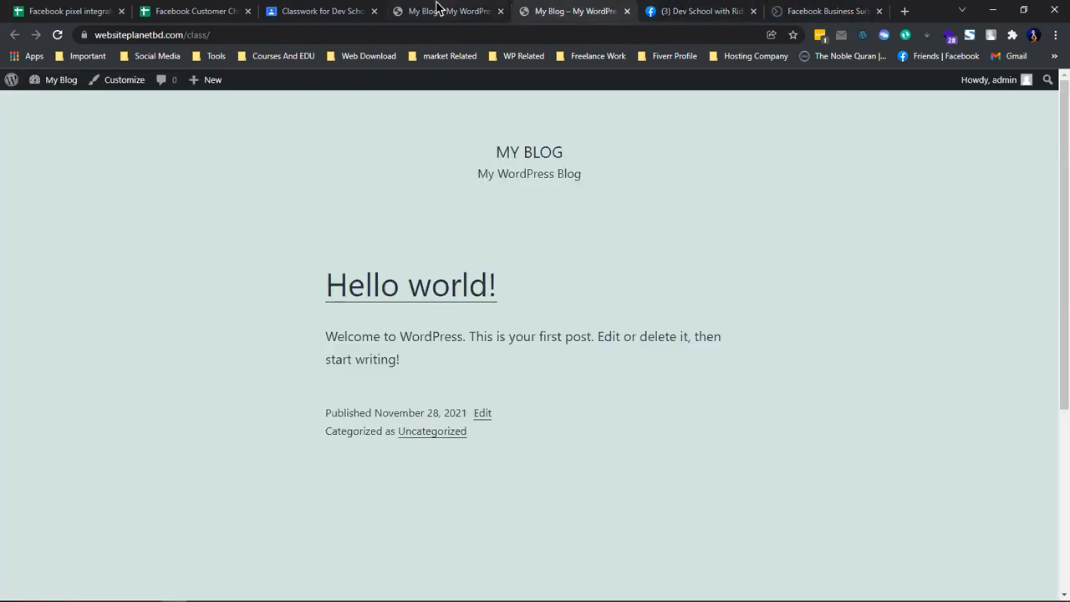
left_click(115, 35)
right_click(117, 35)
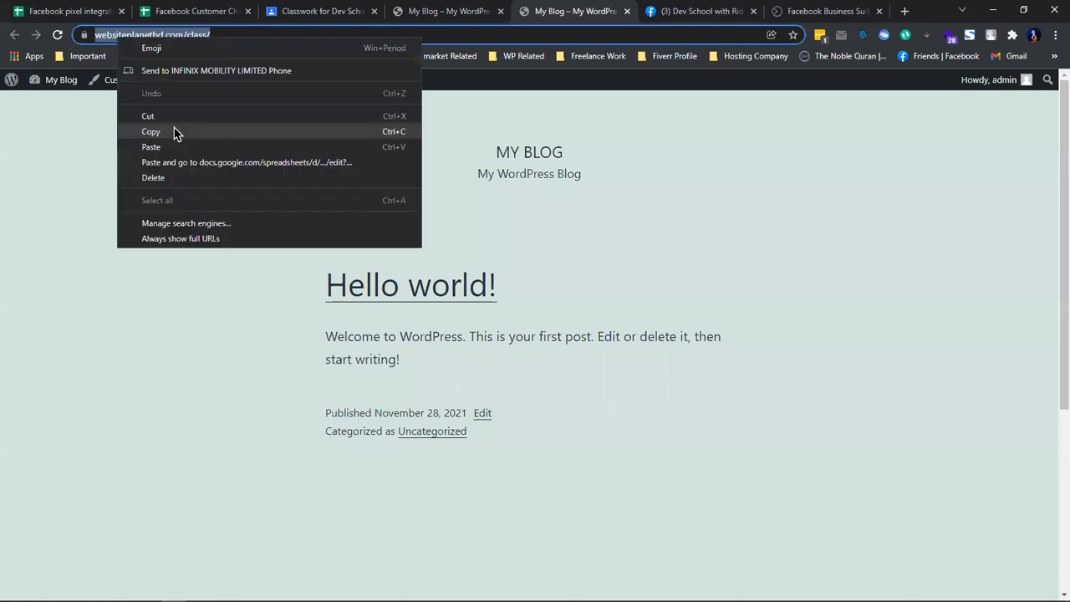
left_click(150, 132)
left_click(120, 198)
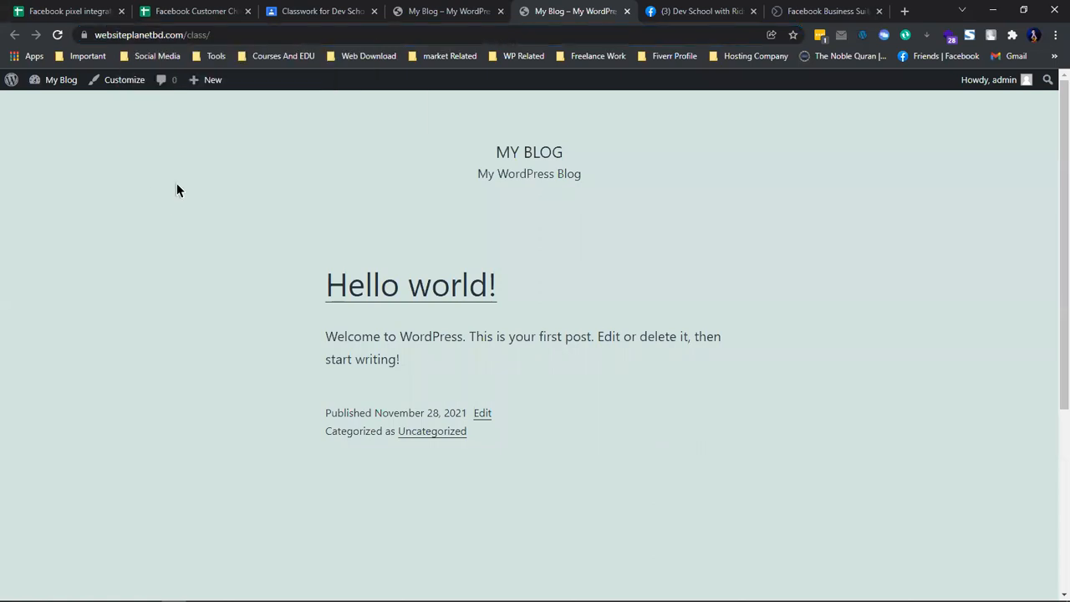
left_click(803, 10)
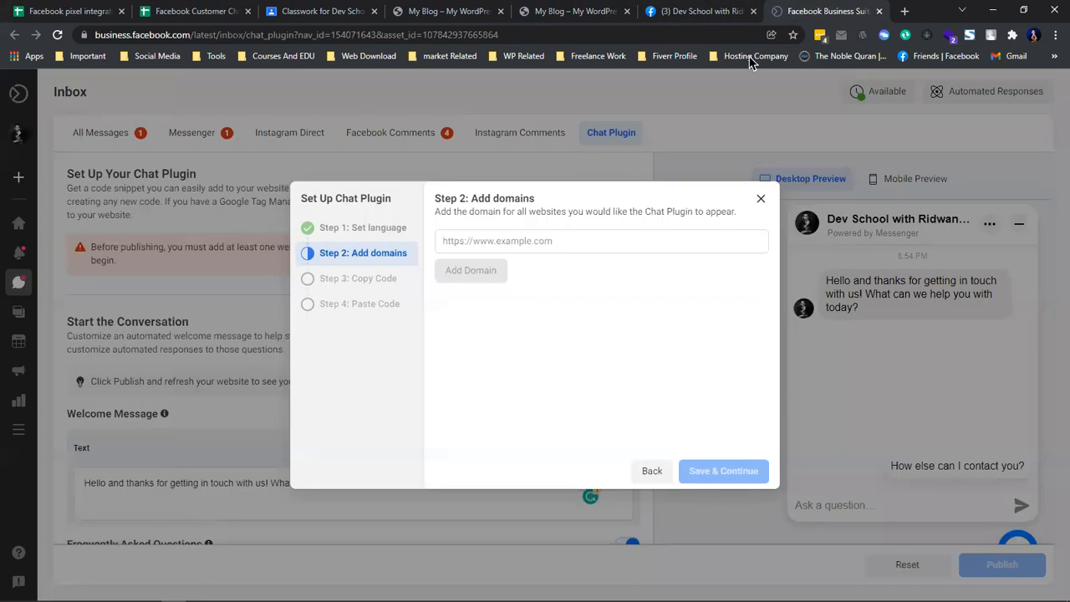
left_click(483, 242)
right_click(483, 242)
left_click(506, 339)
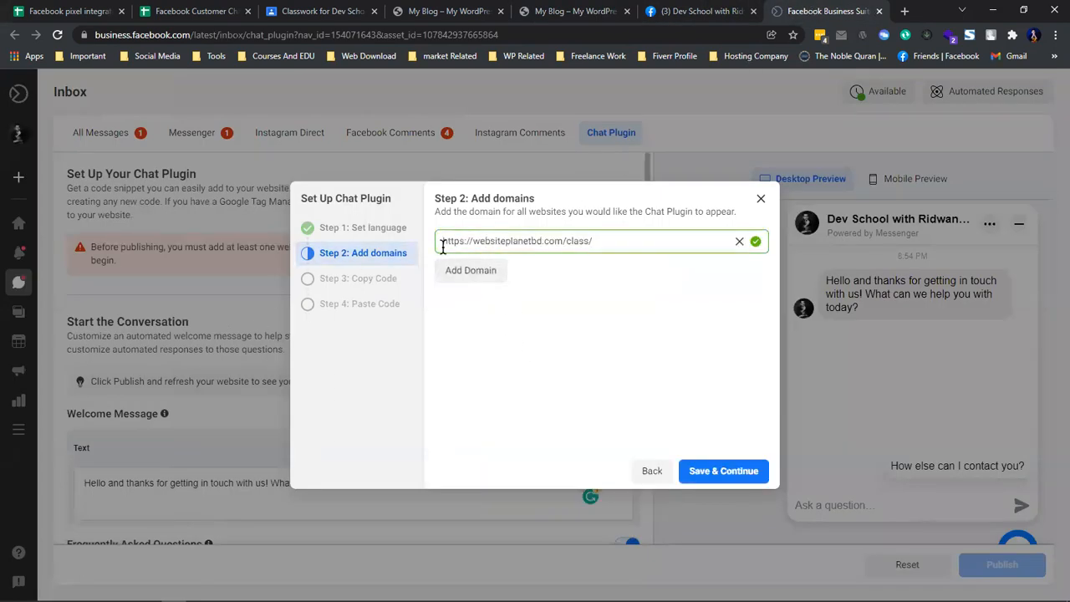
left_click_drag(466, 240, 436, 239)
left_click(492, 352)
left_click(462, 270)
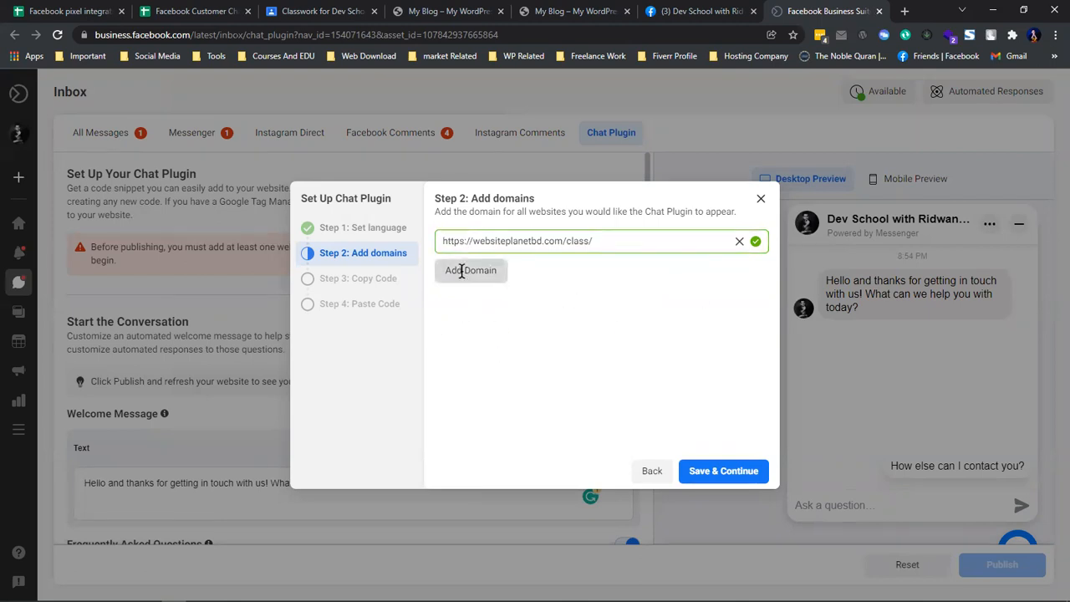
left_click(719, 482)
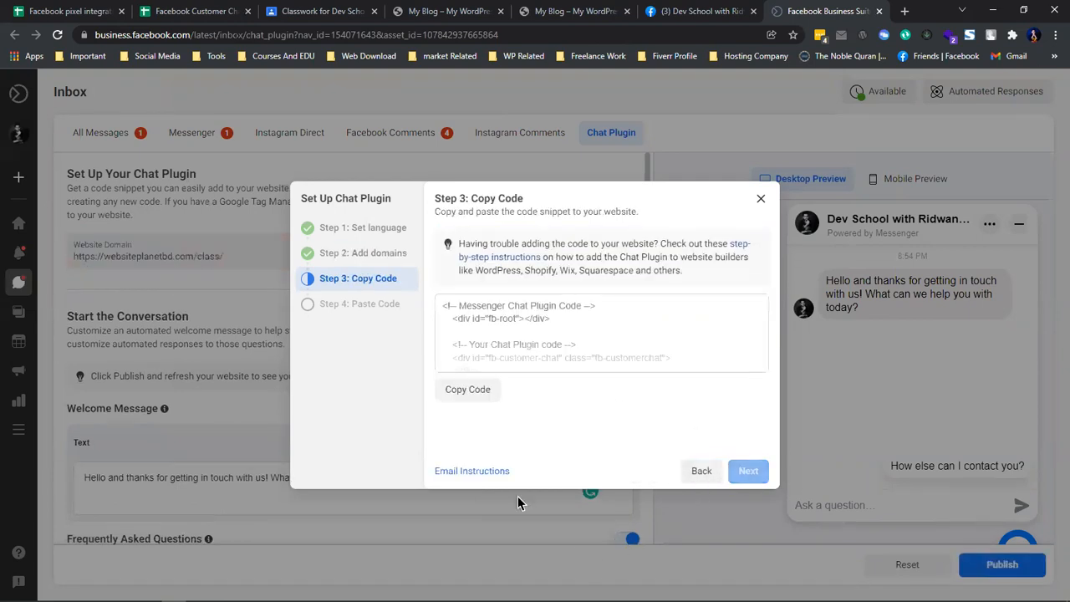
Step: Look through the Messenger chat plugin code snippet and copy the code
scroll(482, 311, "down", 3)
scroll(477, 327, "up", 3)
scroll(539, 343, "down", 5)
scroll(535, 355, "up", 4)
scroll(573, 339, "up", 1)
left_click(465, 394)
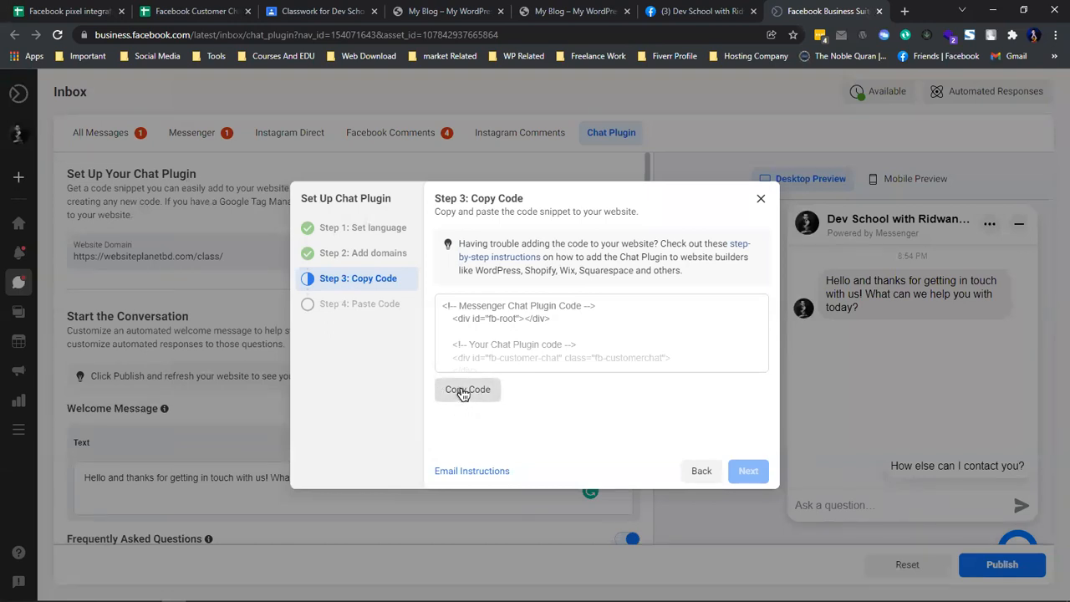
left_click(465, 393)
left_click_drag(452, 302, 473, 342)
left_click(473, 342)
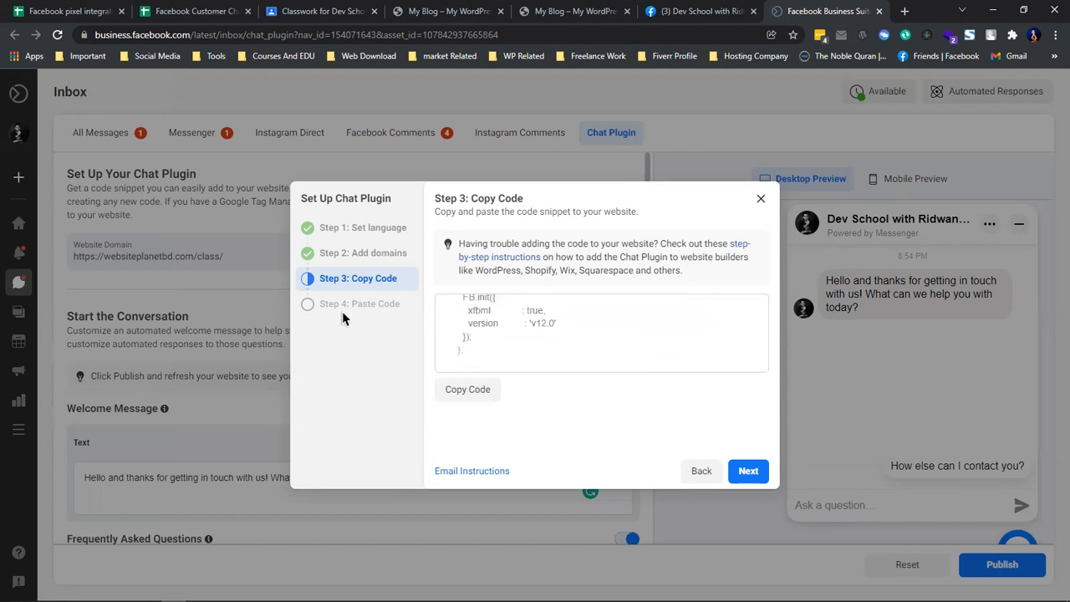
Step: Check the instruction on where to paste the code in the website, and finish the chat plugin setup
left_click(748, 472)
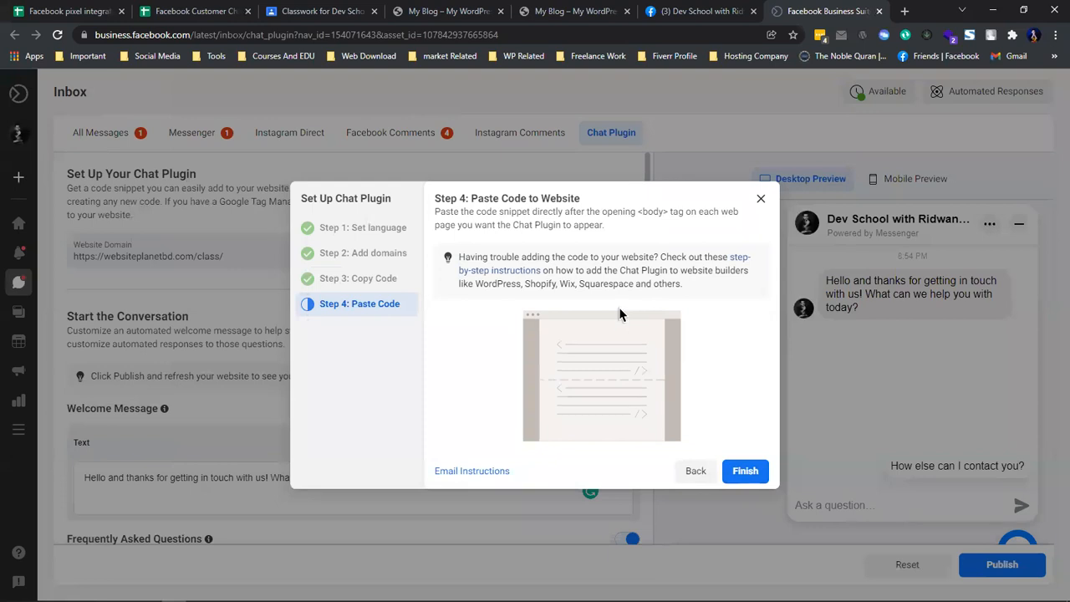
left_click_drag(548, 212, 687, 216)
left_click(659, 212)
left_click(748, 473)
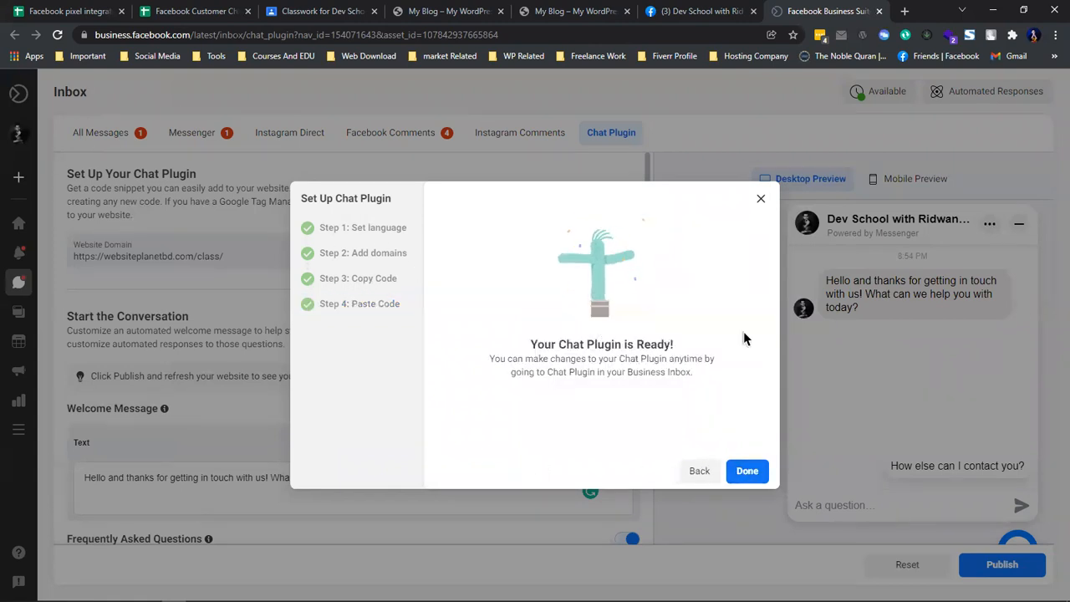
left_click(746, 473)
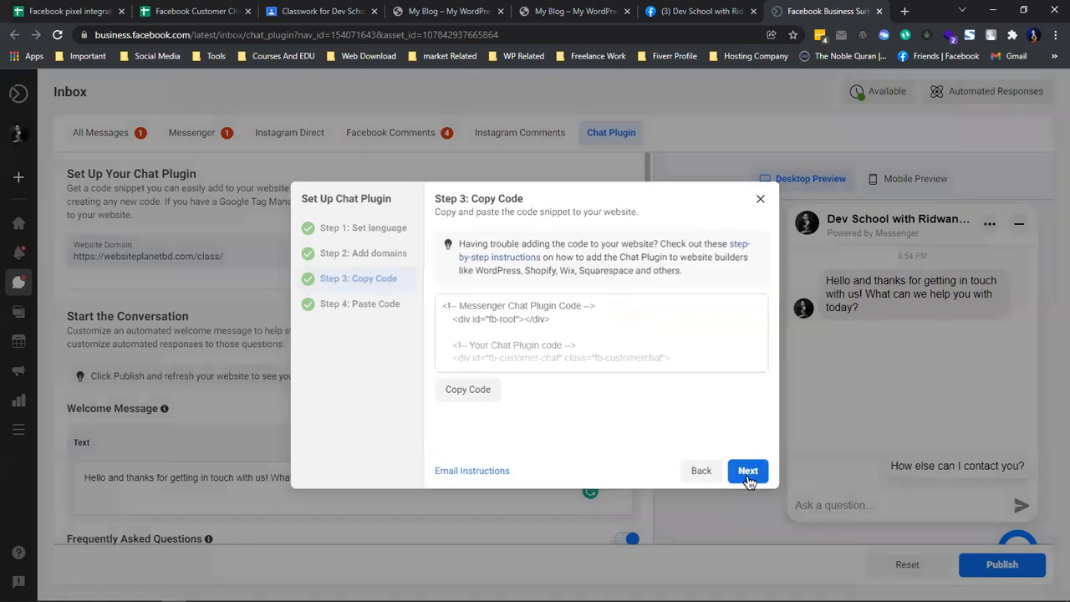
Step: Expand the Customize Your Chat Plugin settings and examine the greeting, guest chat, prominence and position options alongside the preview
scroll(261, 328, "down", 2)
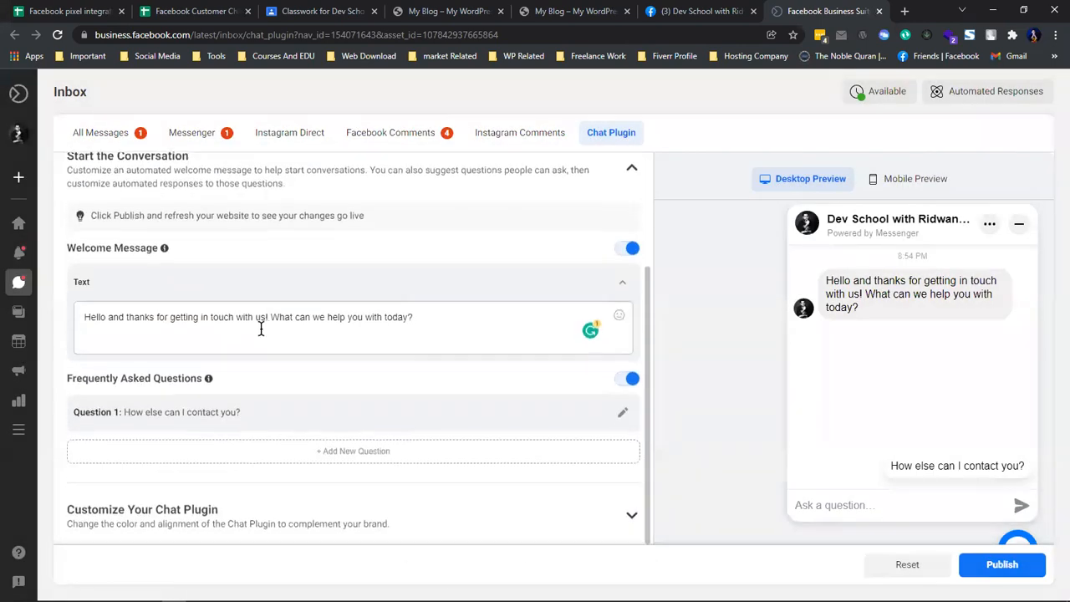
left_click(192, 521)
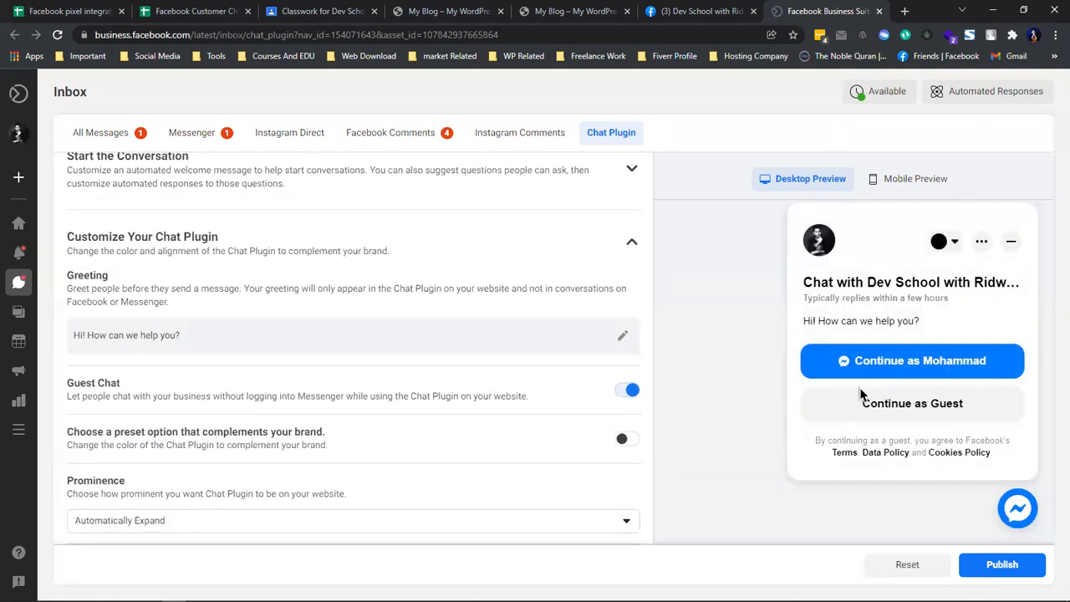
scroll(438, 439, "down", 3)
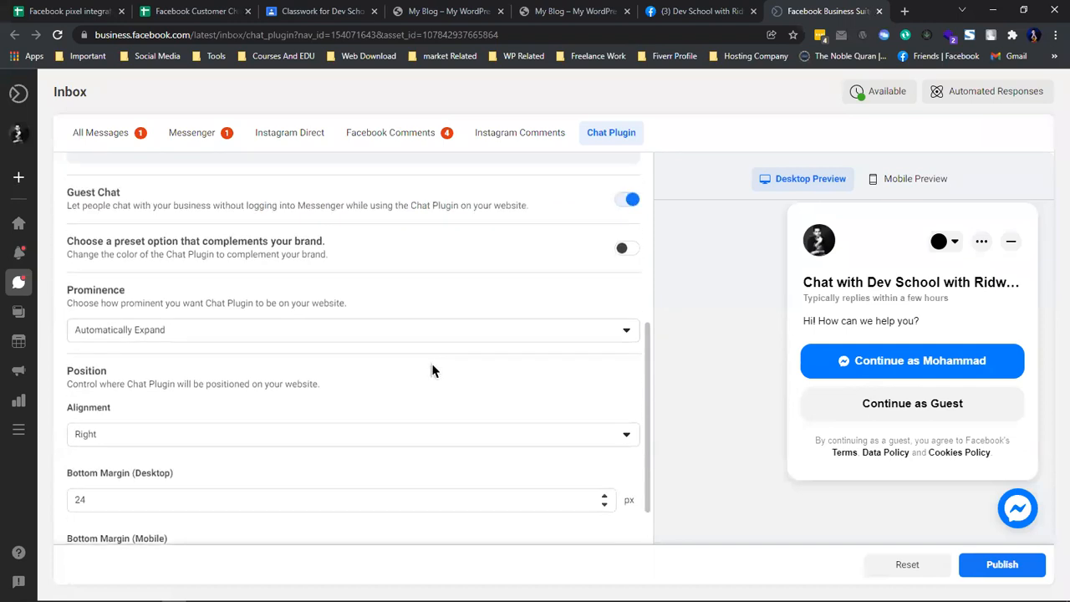
scroll(432, 370, "up", 2)
scroll(151, 399, "down", 1)
scroll(151, 404, "up", 1)
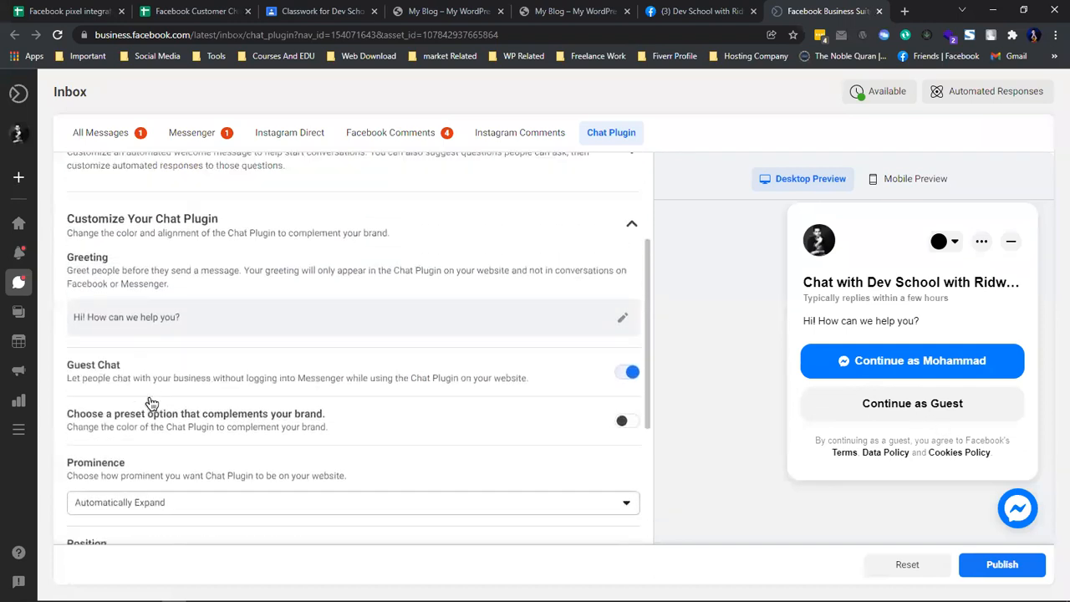
scroll(198, 346, "up", 2)
scroll(136, 337, "down", 1)
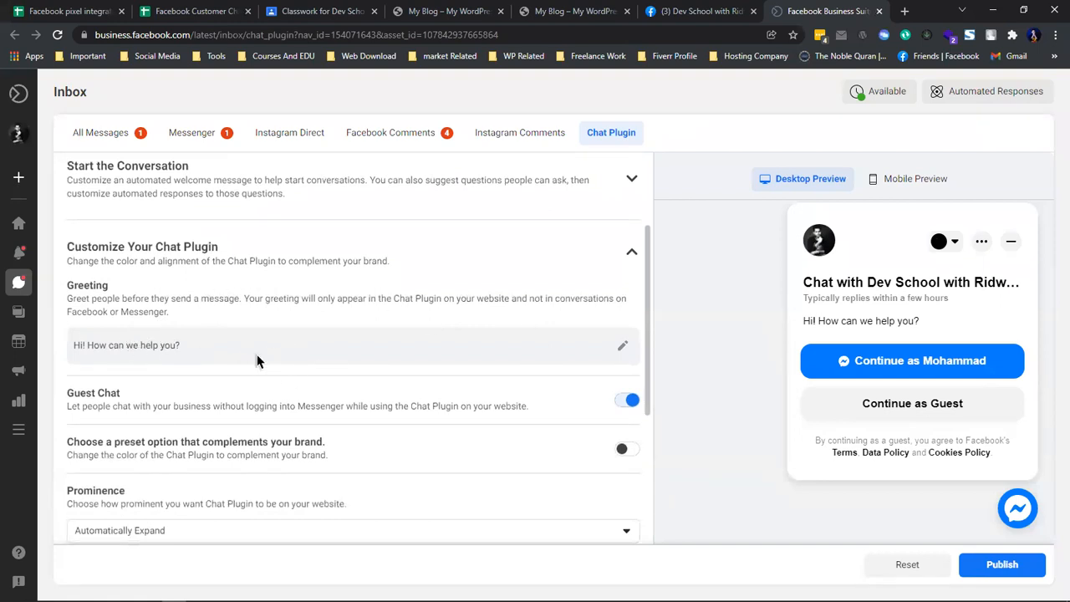
scroll(101, 351, "down", 1)
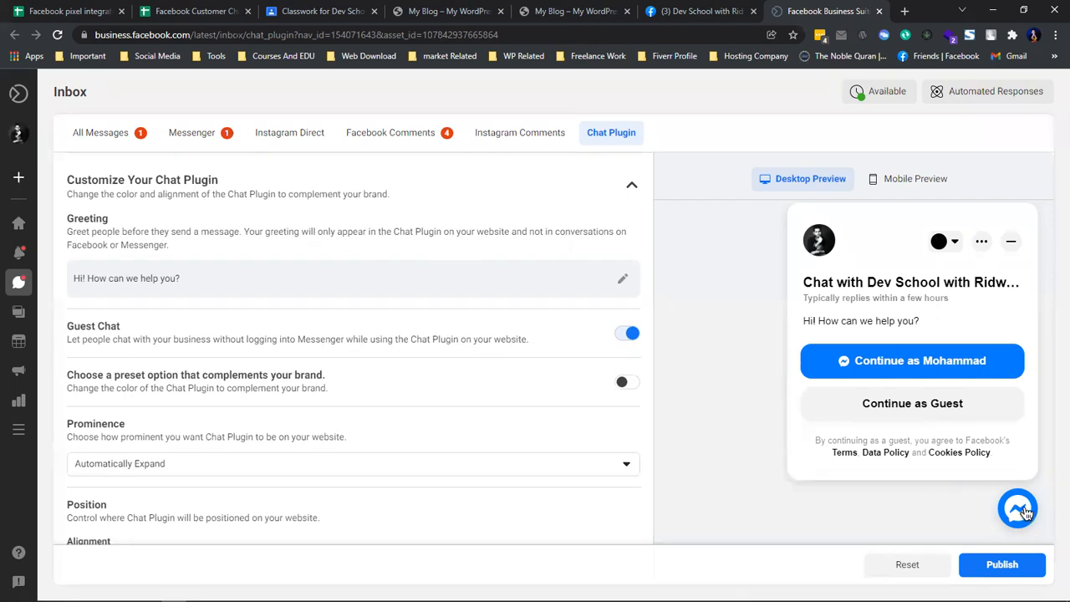
Step: Turn guest chat off and back on to compare the chat preview with and without the guest option
left_click(625, 336)
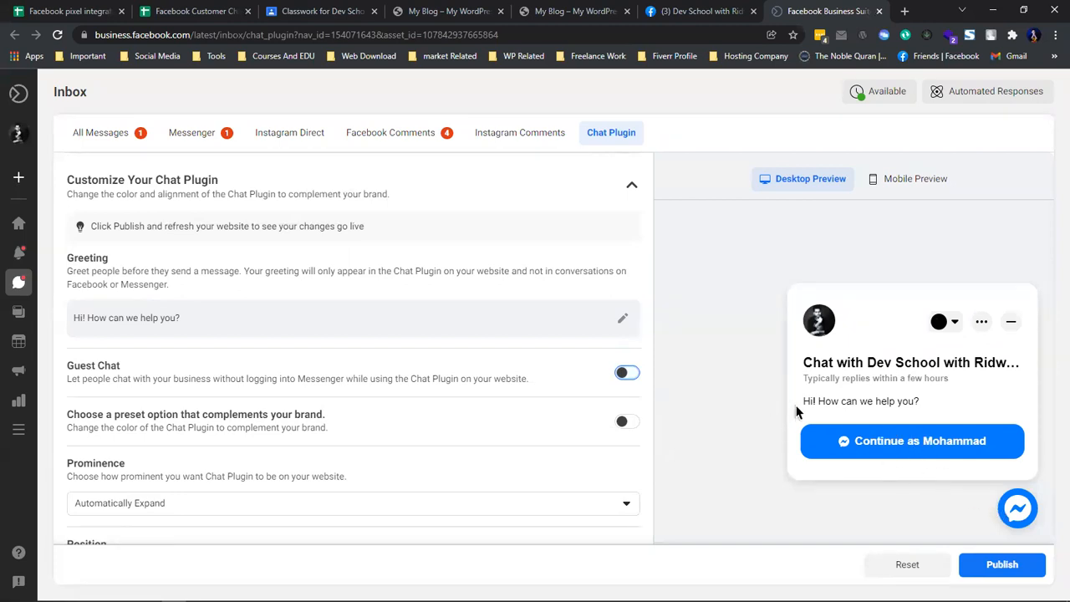
left_click(625, 373)
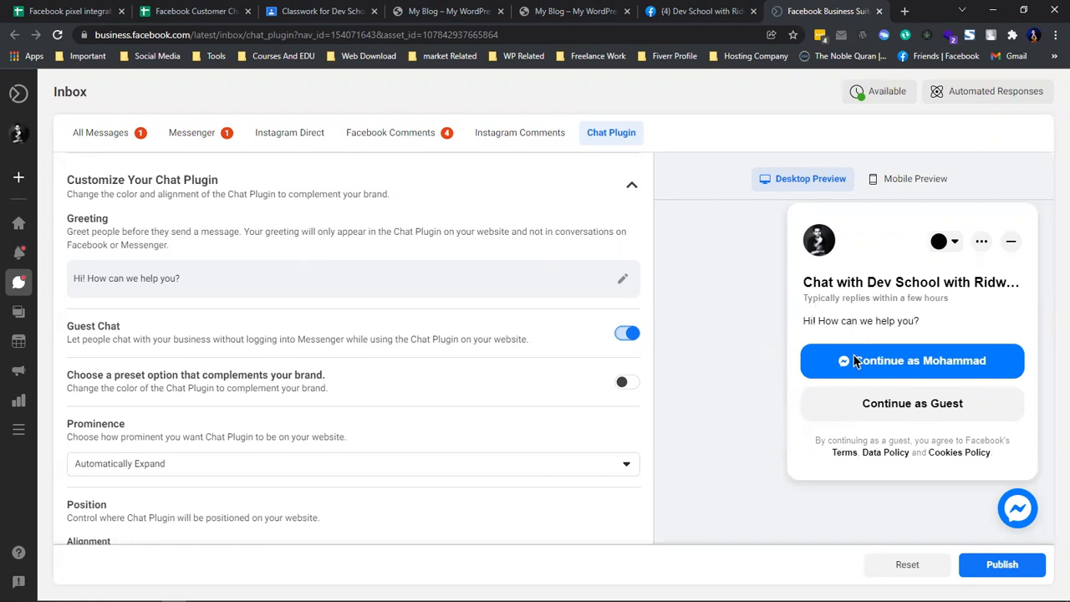
Step: Enable the preset brand color option and set the chat plugin color to pink #FF5CA1
scroll(297, 435, "down", 1)
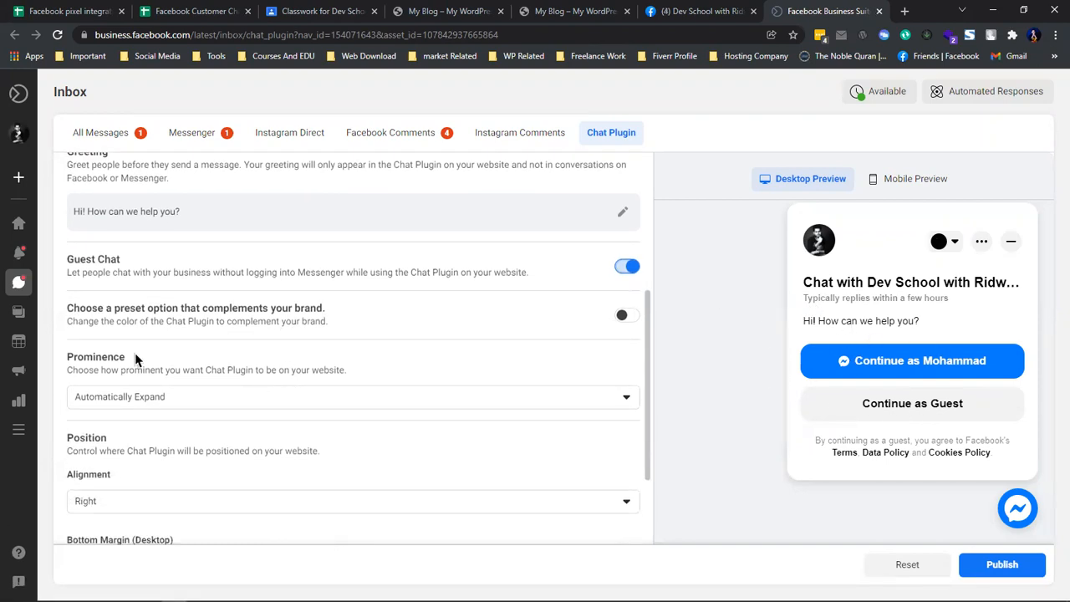
left_click(623, 316)
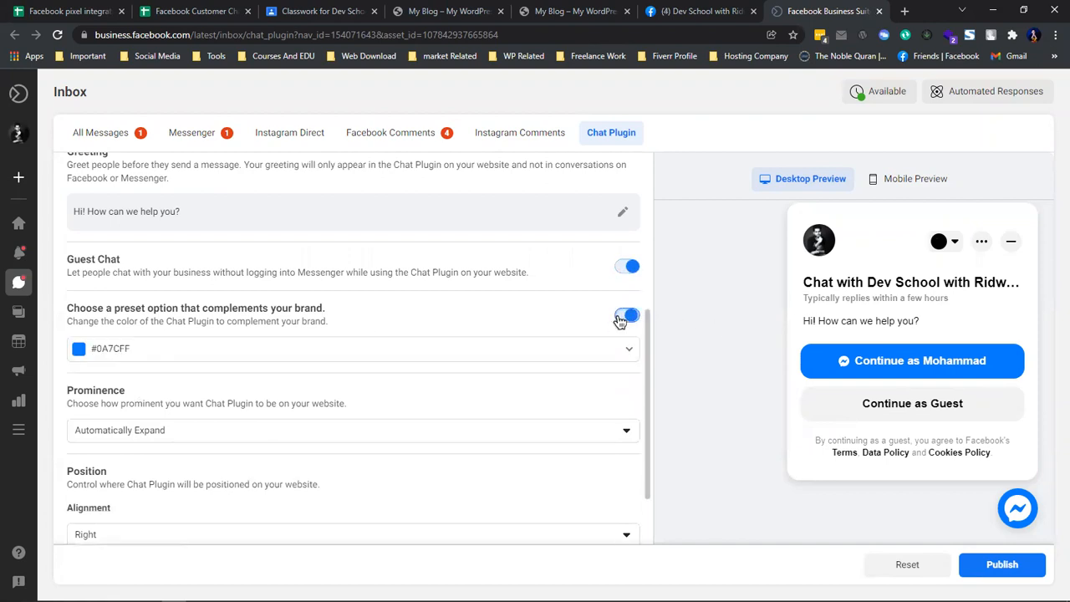
left_click(73, 354)
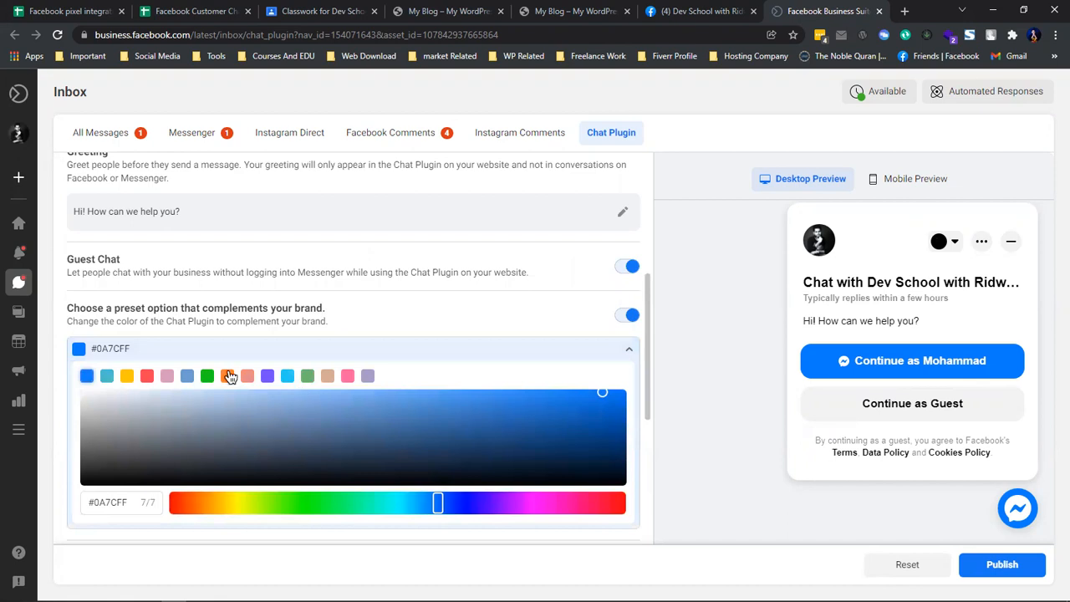
left_click(227, 376)
left_click(347, 376)
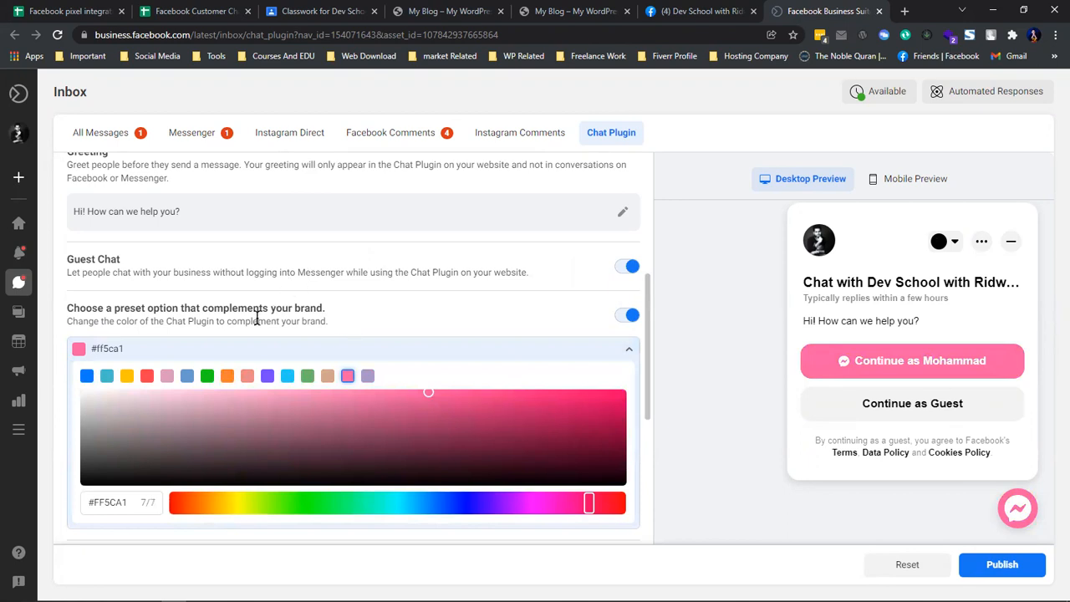
Step: Set the chat plugin's position alignment to Left
scroll(580, 357, "down", 2)
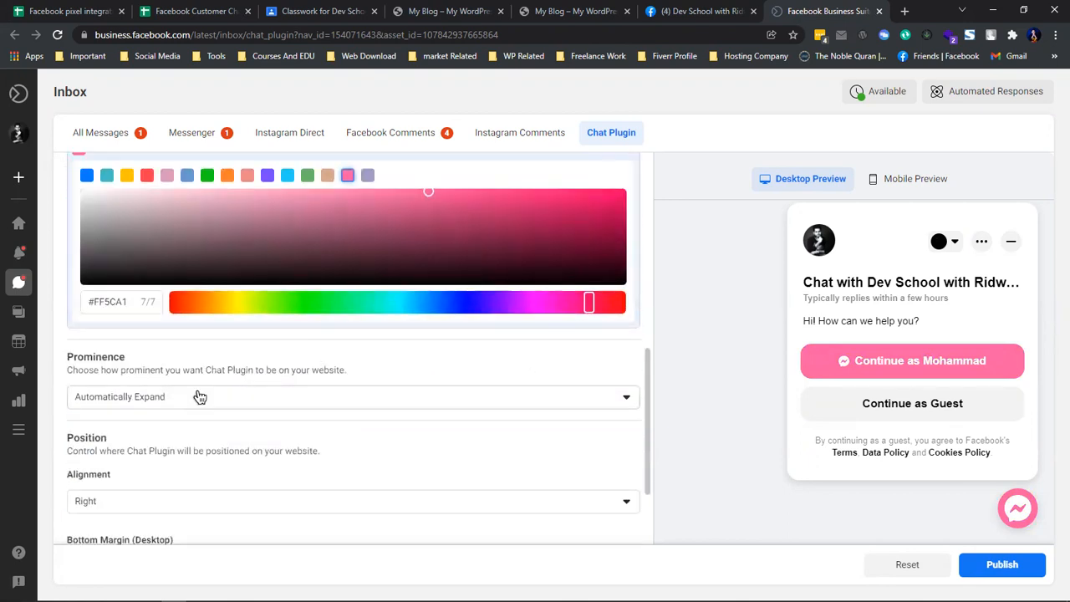
scroll(171, 360, "down", 1)
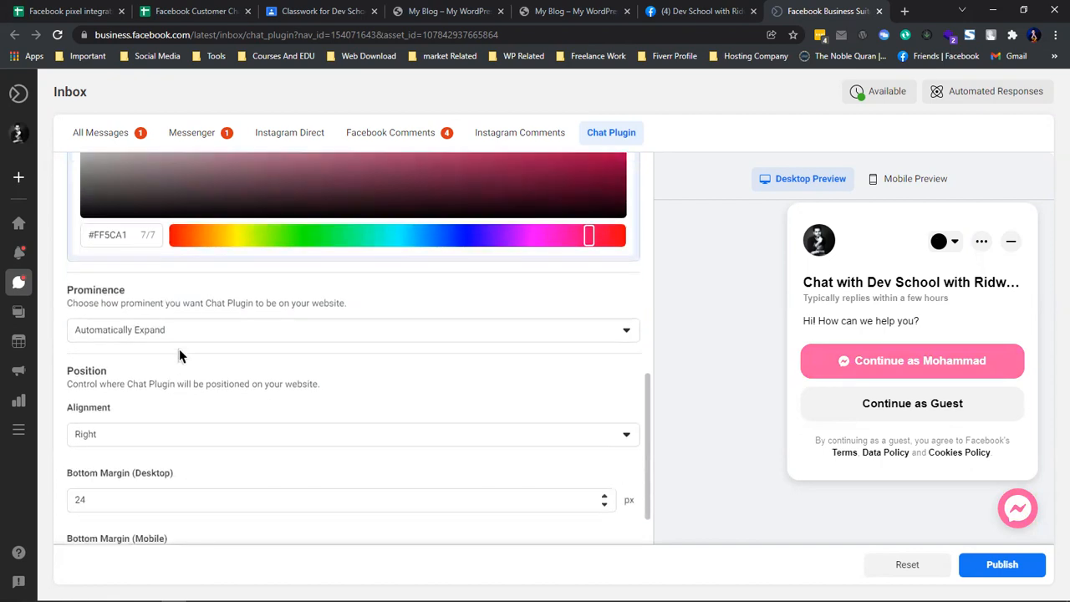
scroll(219, 361, "down", 1)
left_click(102, 369)
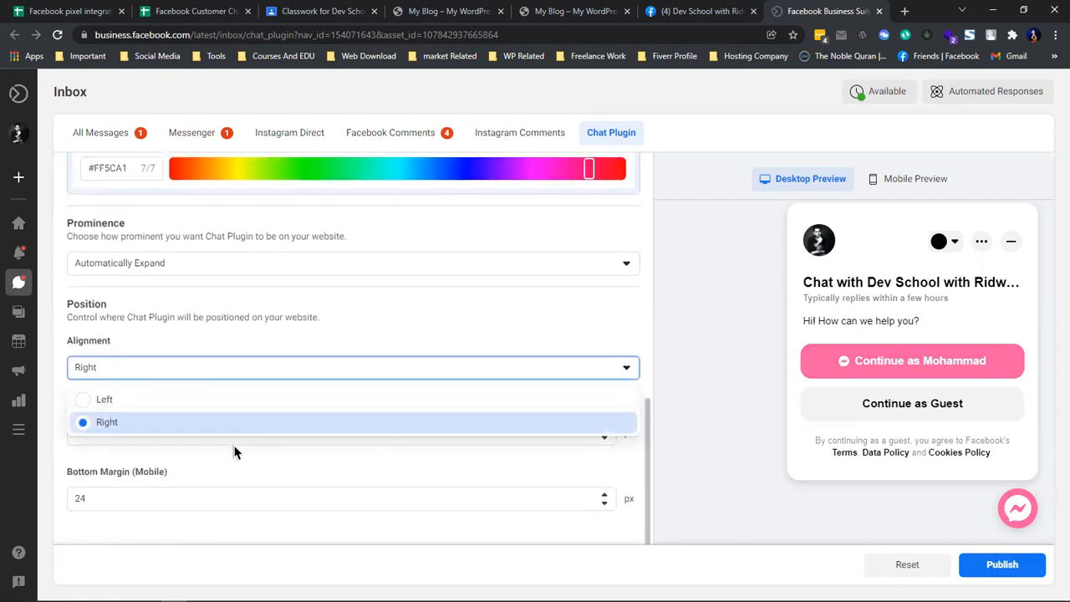
left_click(165, 402)
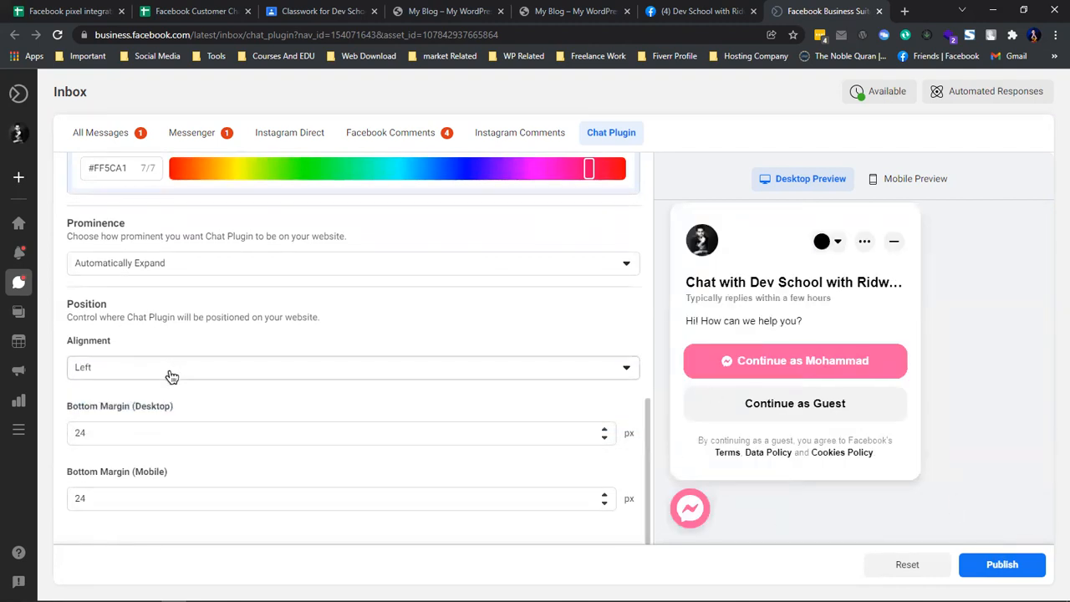
Step: Open the desktop bottom margin for editing and review the chat plugin customization settings
left_click(98, 432)
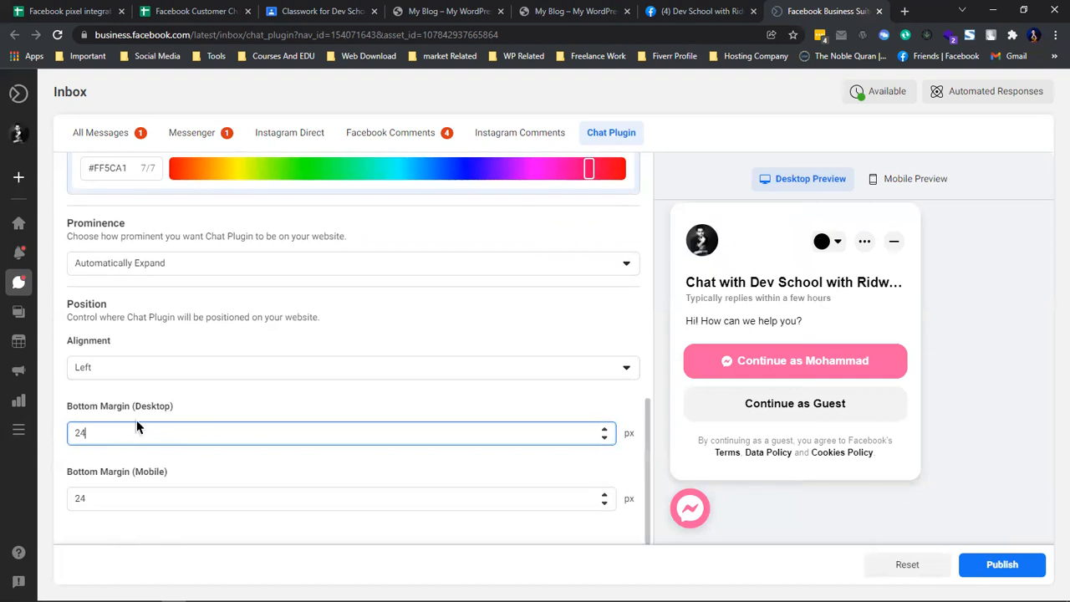
scroll(192, 474, "up", 4)
scroll(193, 474, "down", 4)
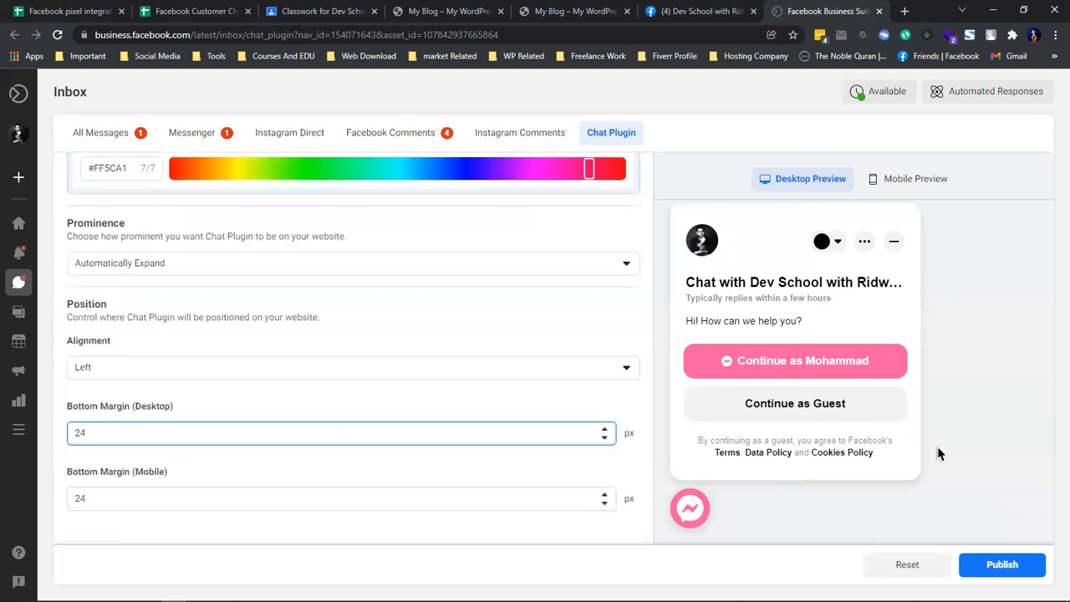
Step: Review the chat plugin settings for the website domain and publish the customization changes
scroll(309, 382, "up", 10)
scroll(347, 293, "down", 2)
scroll(395, 251, "up", 2)
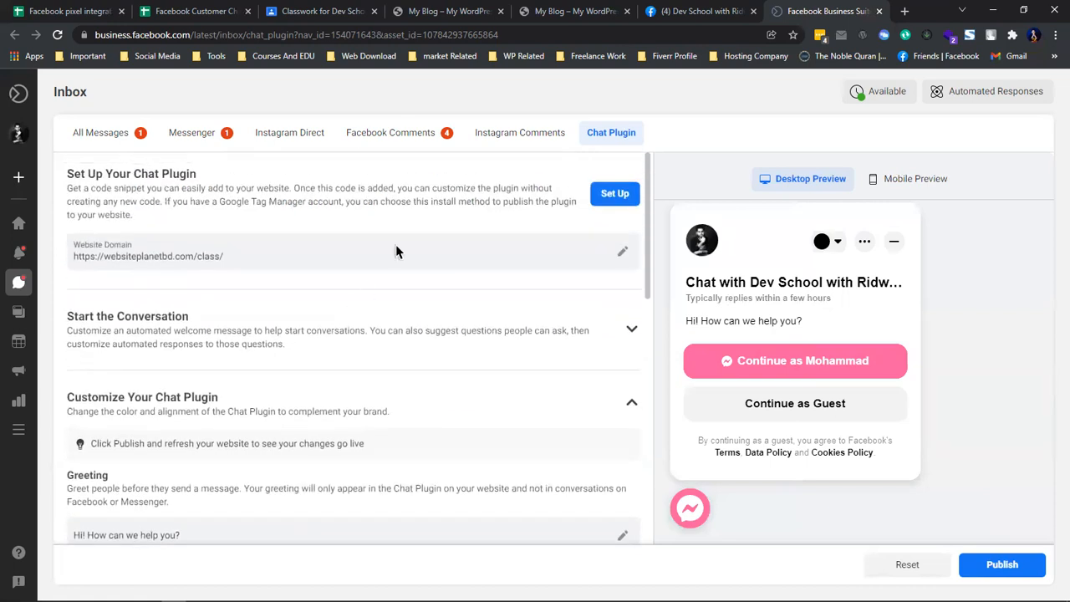
left_click(1004, 570)
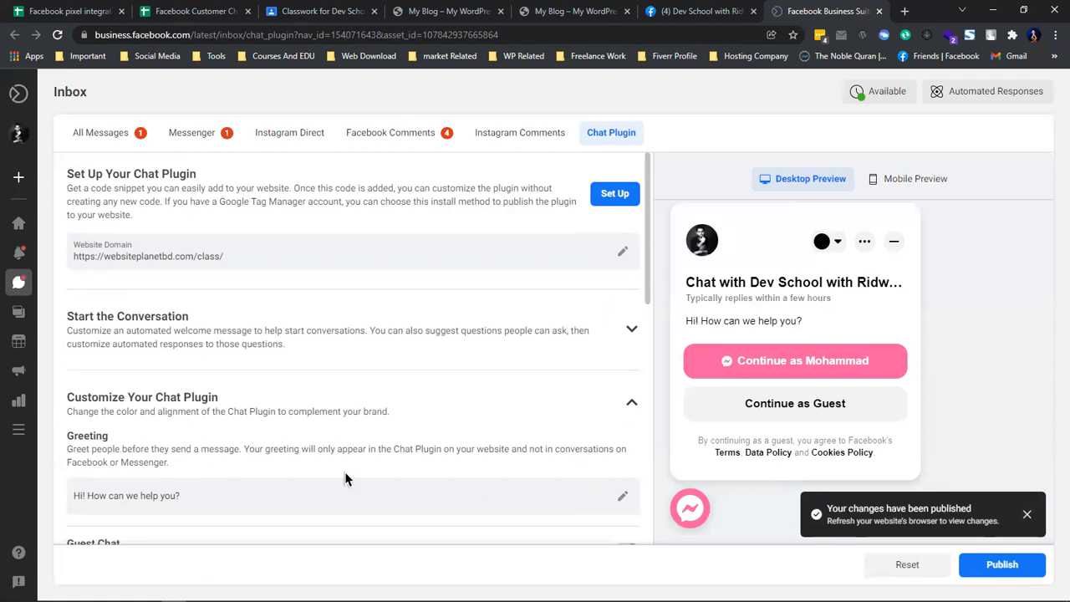
Step: Switch to the class site still showing the Hello world post and open its WordPress dashboard
left_click(559, 10)
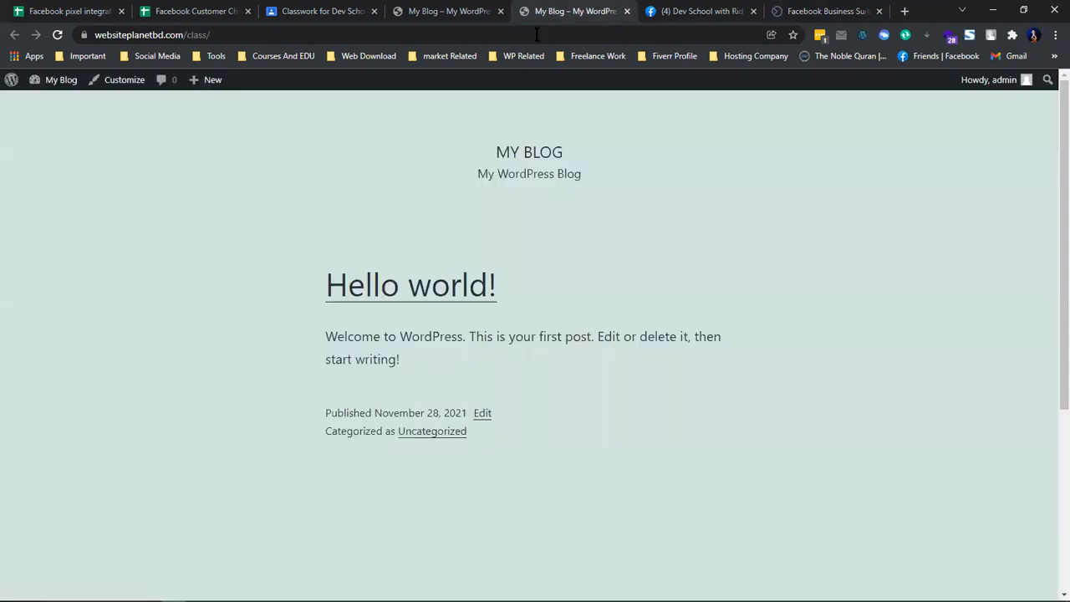
mouse_move(54, 89)
left_click(64, 110)
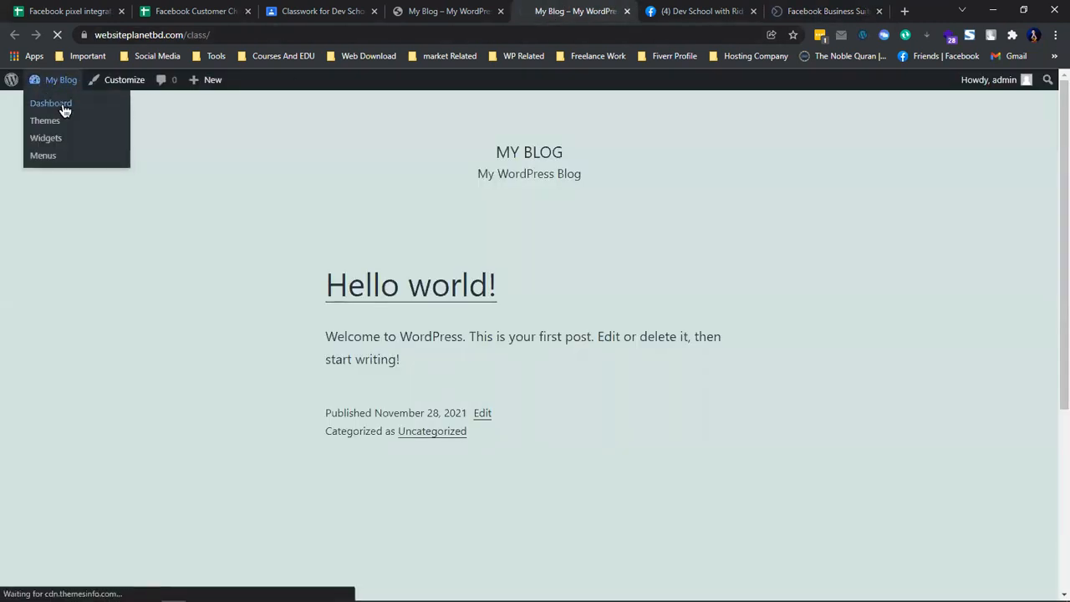
Step: Restore the recently closed browser tabs, close the Starter Templates one, and return from Softaculous to the cPanel main page
key("ctrl+shift+t")
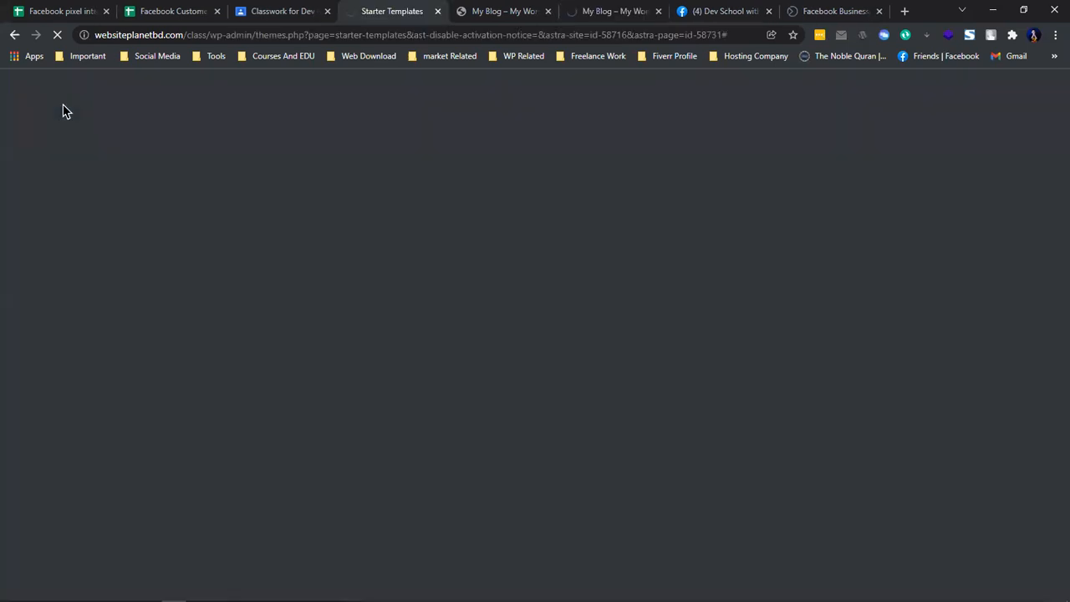
key("ctrl+shift+t")
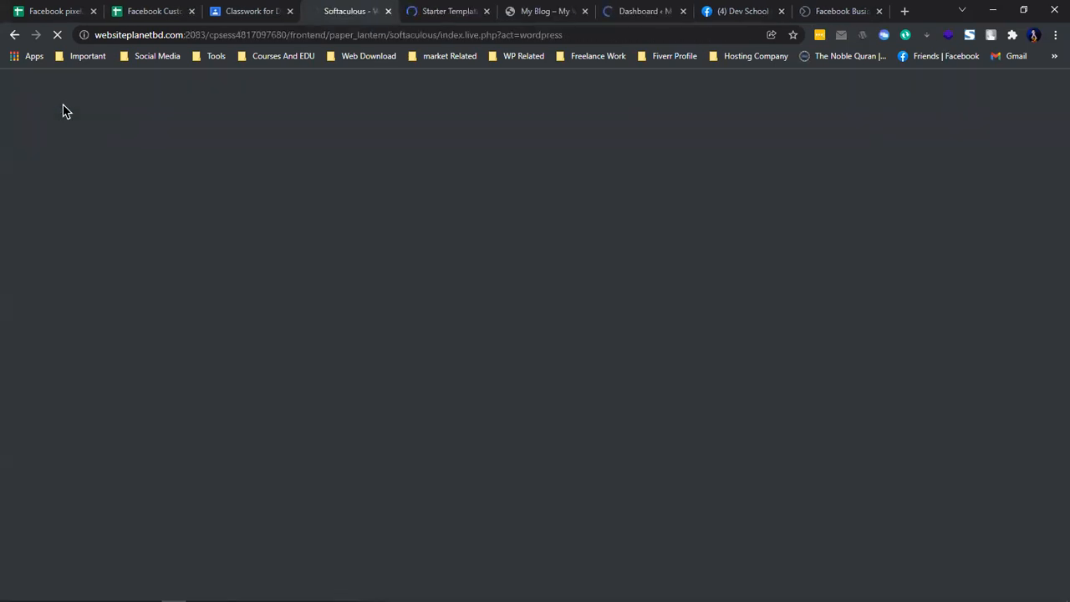
left_click(439, 11)
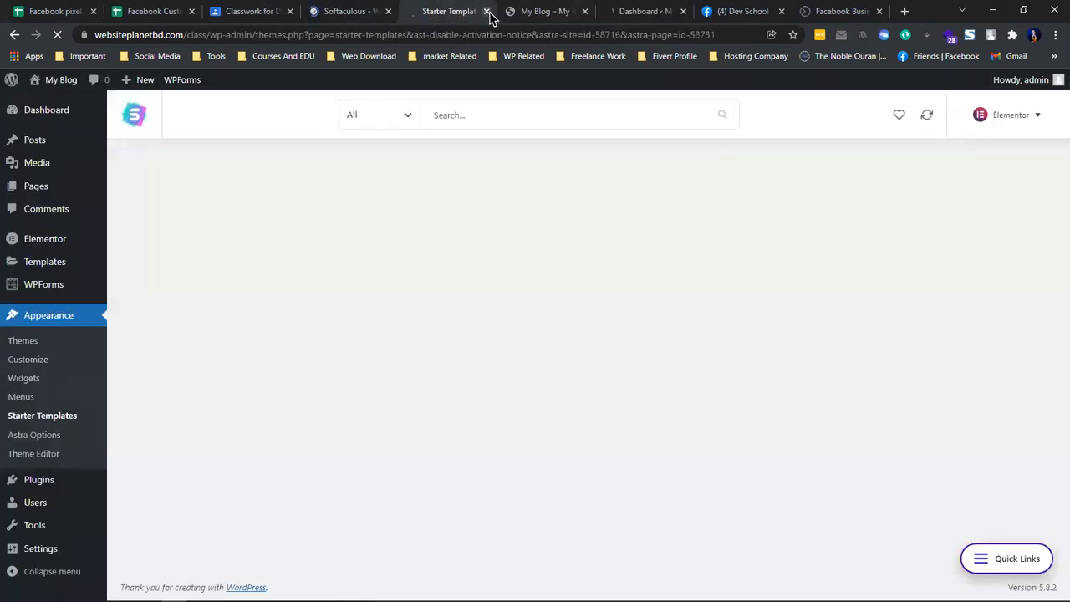
key("ctrl+w")
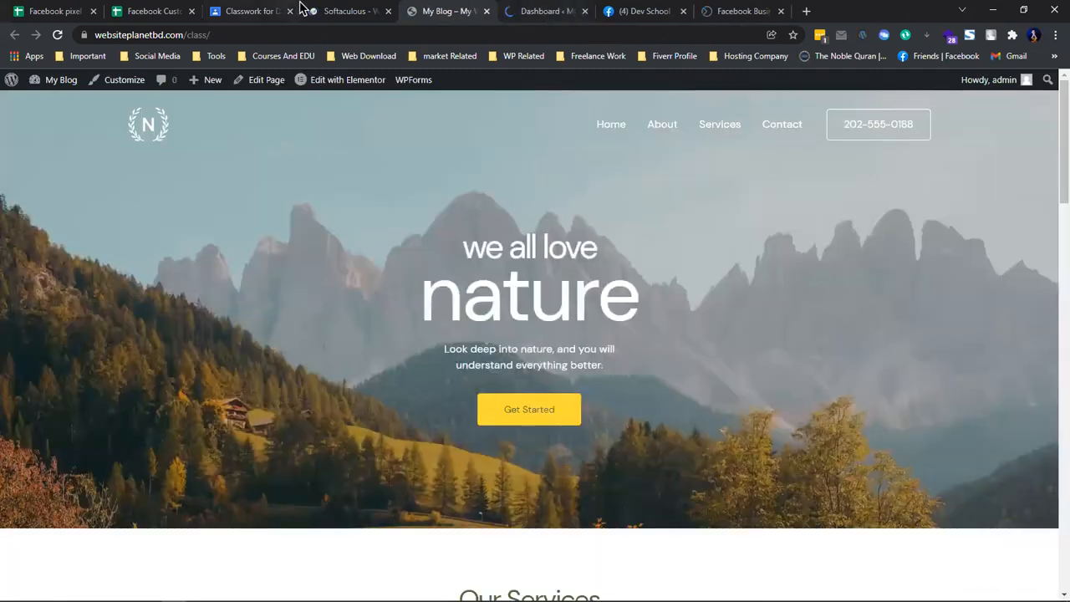
left_click(323, 11)
scroll(286, 310, "up", 2)
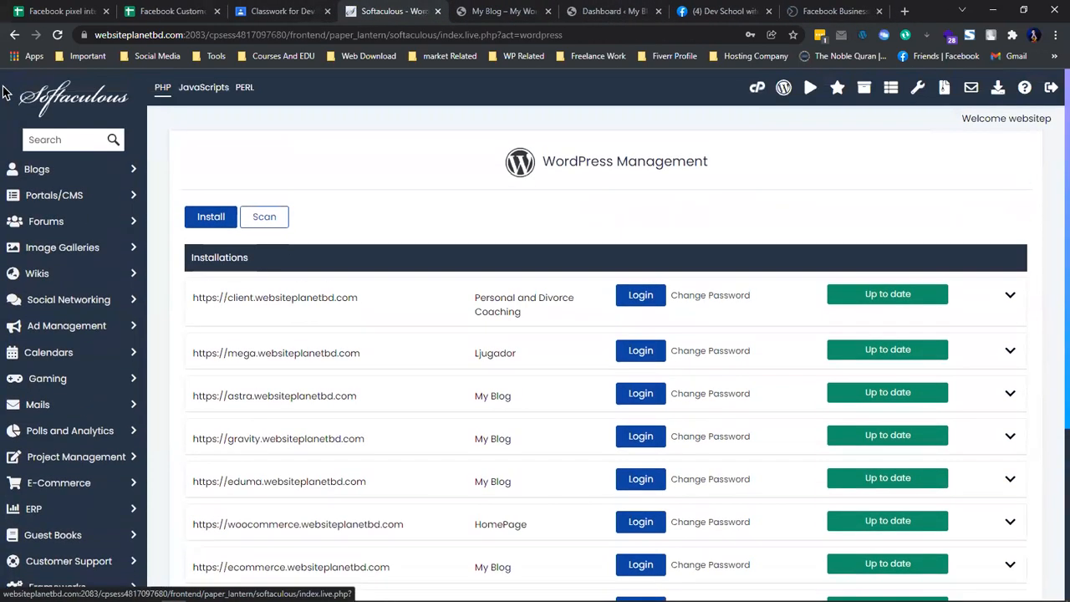
left_click(12, 35)
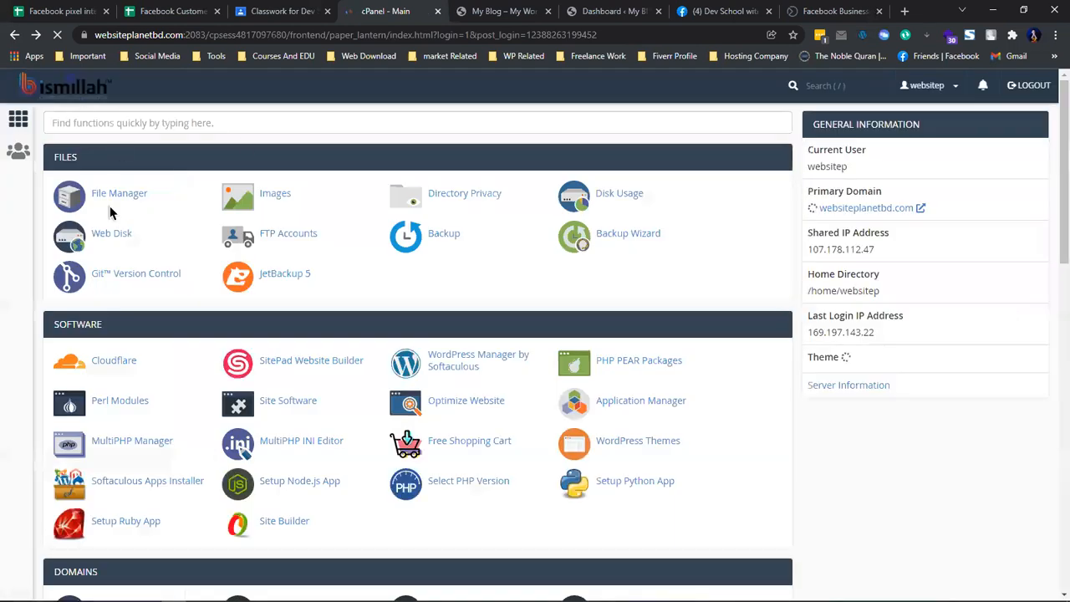
Step: Open the Theme Editor for the nature-themed site, accept the direct-editing warning, and look through the Astra theme's style.css
left_click(468, 10)
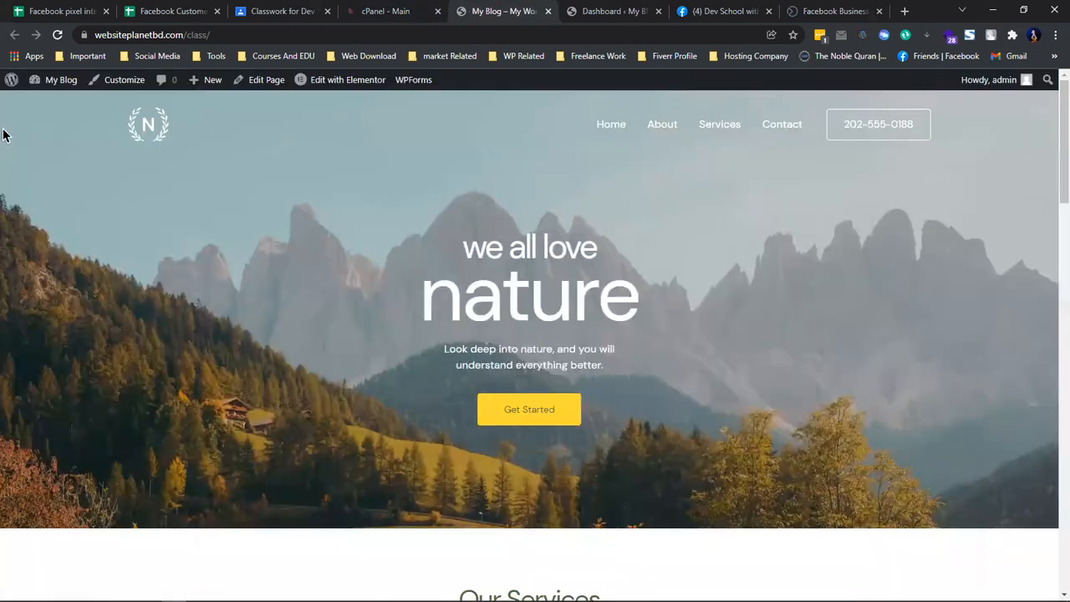
mouse_move(57, 83)
left_click(64, 103)
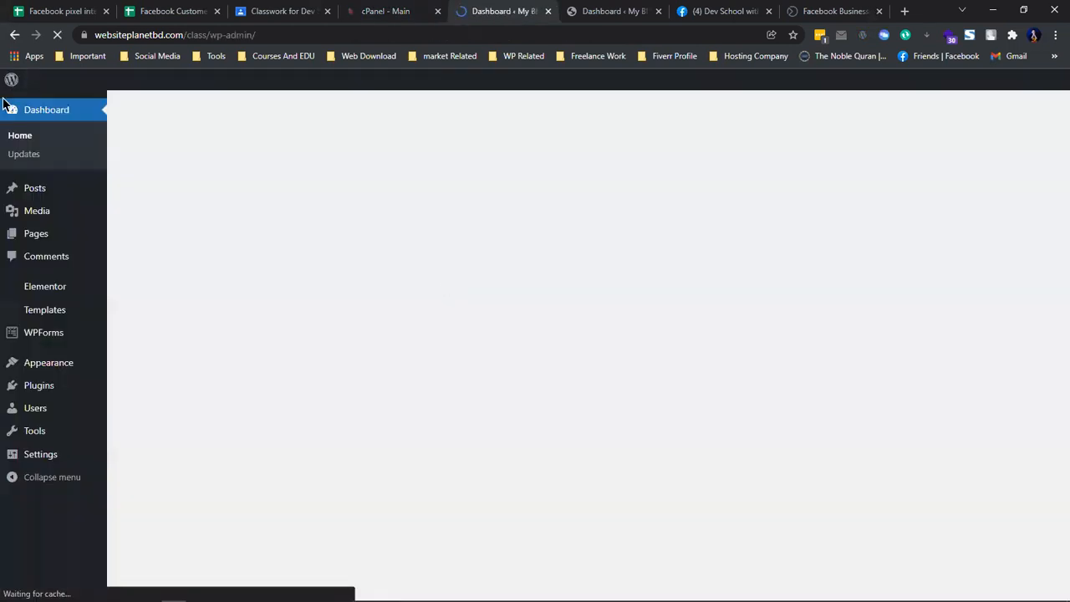
mouse_move(67, 336)
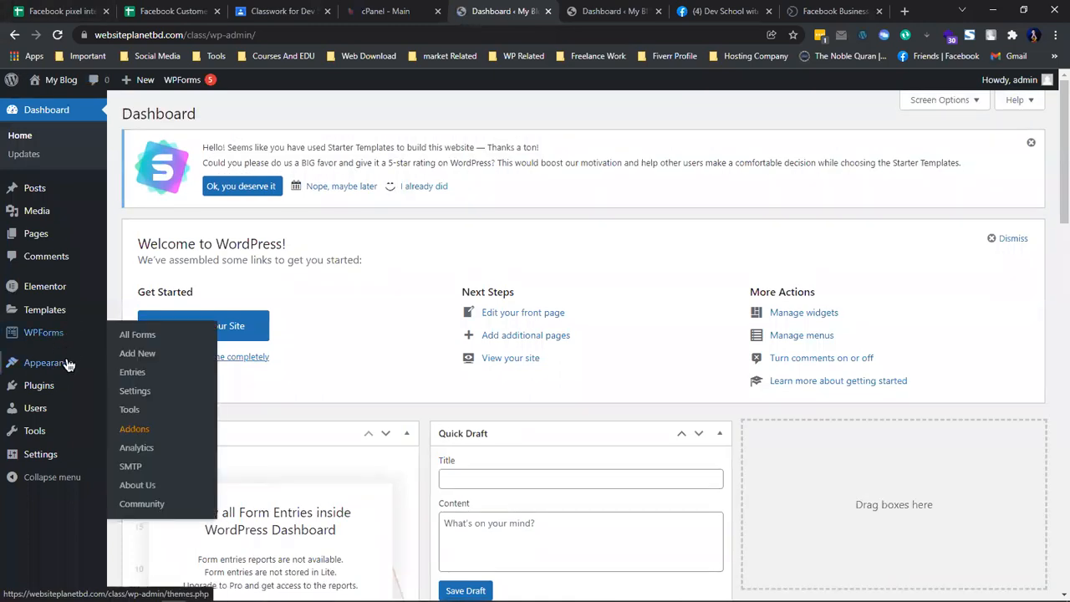
mouse_move(80, 368)
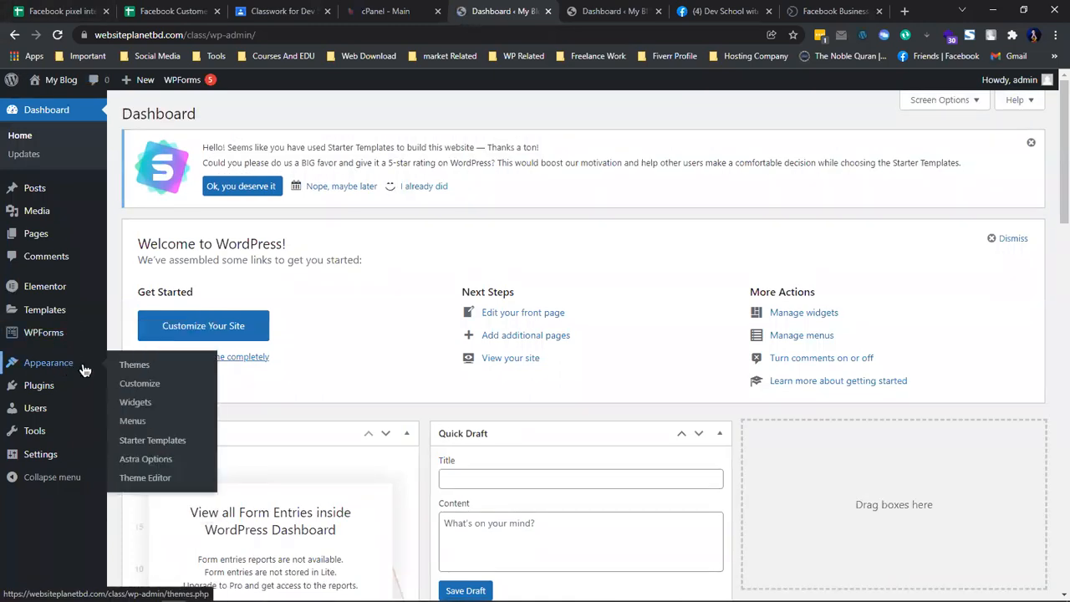
left_click(145, 480)
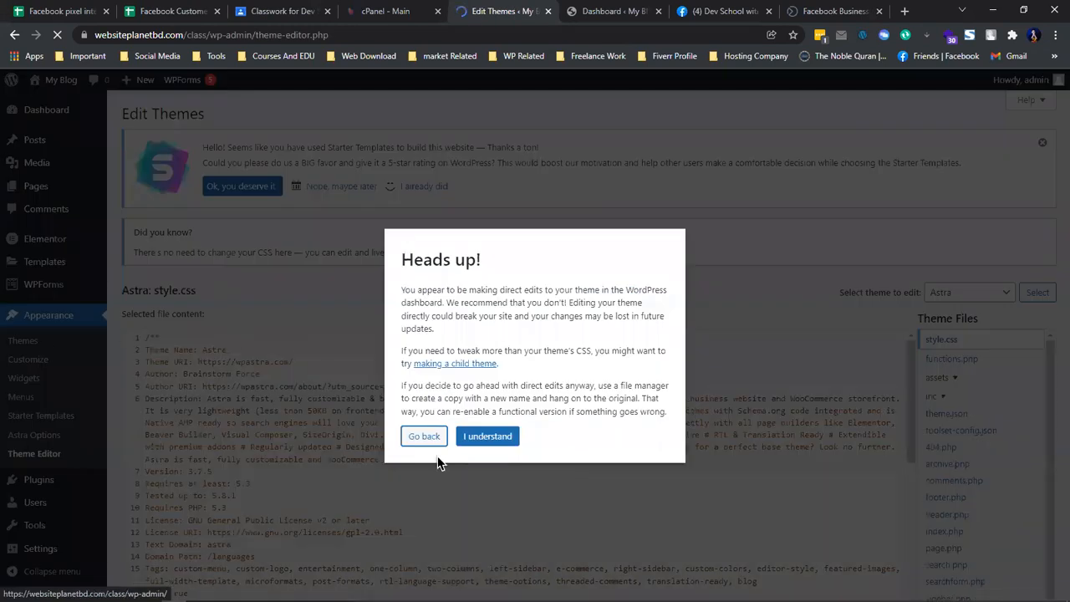
left_click(488, 436)
scroll(556, 351, "down", 10)
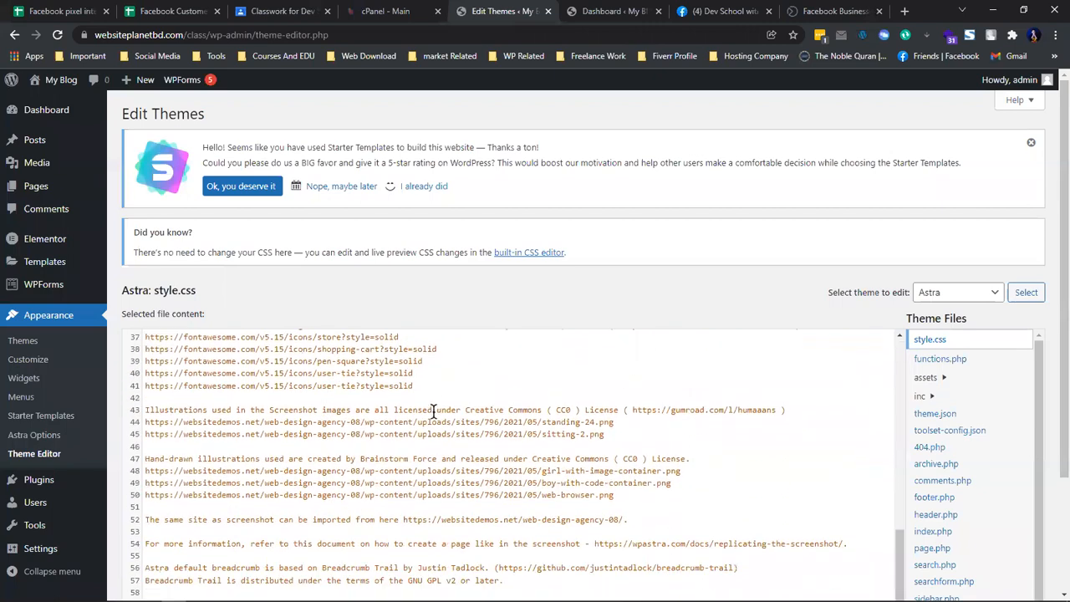
scroll(433, 403, "up", 10)
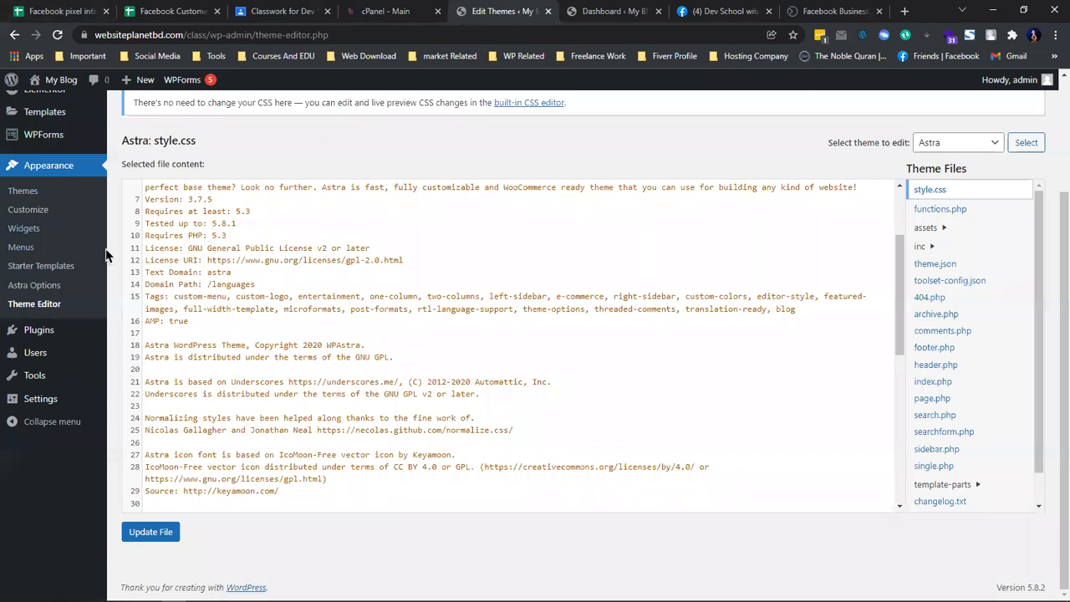
scroll(251, 401, "down", 10)
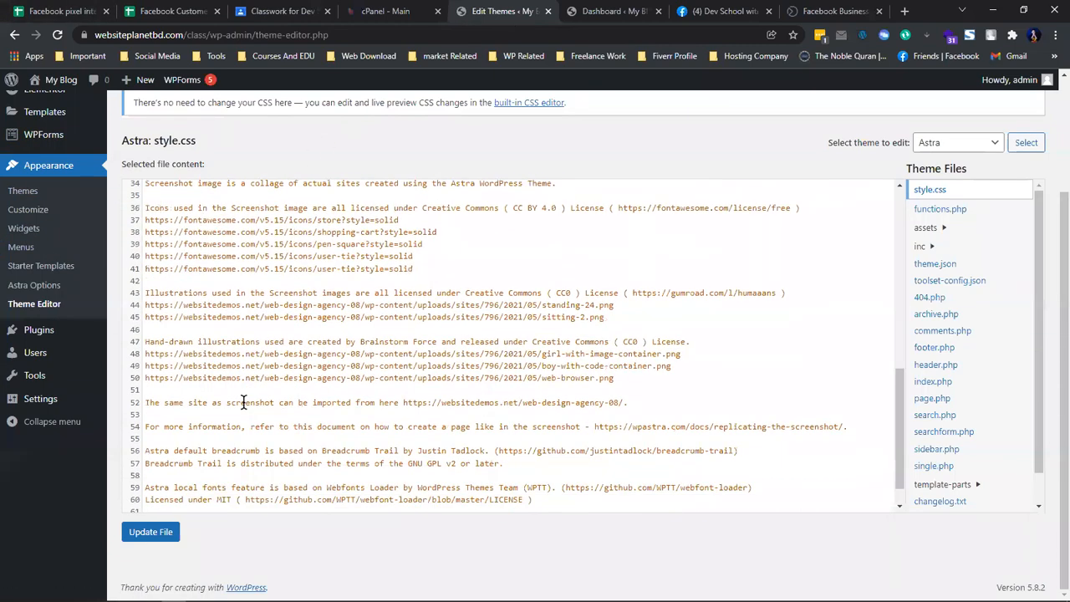
scroll(401, 322, "up", 10)
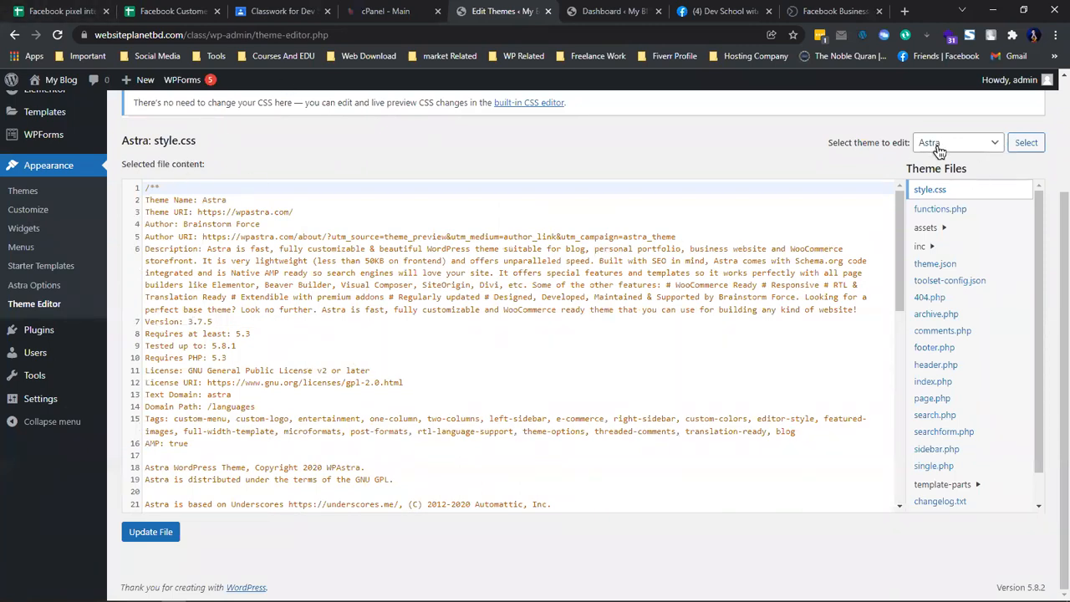
Step: Open the Astra theme's footer.php and paste the Messenger chat plugin code after the last PHP block, before the closing body tag
left_click(933, 348)
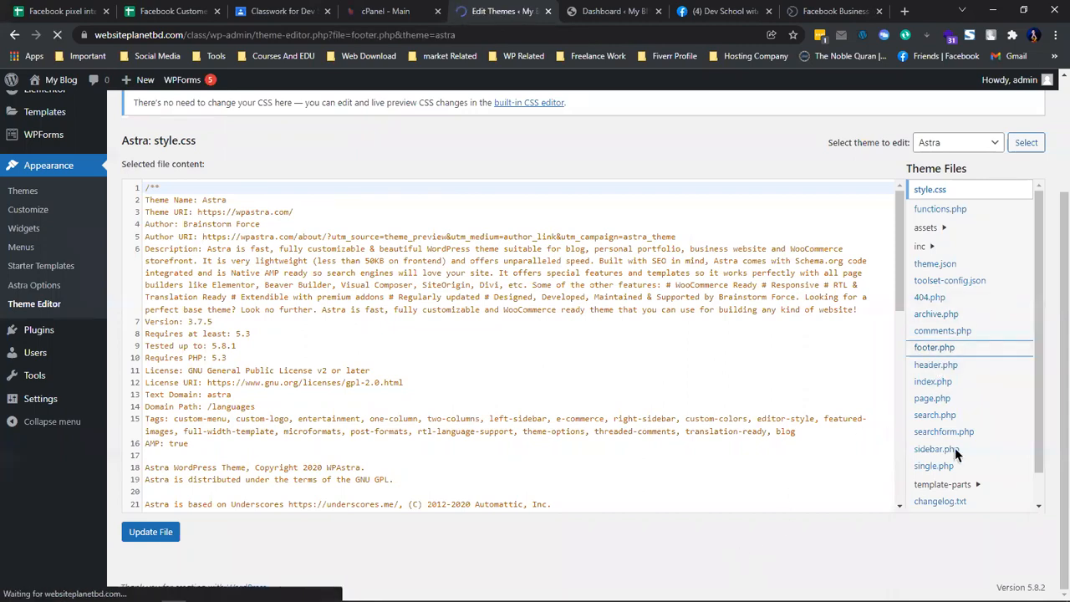
scroll(259, 430, "down", 2)
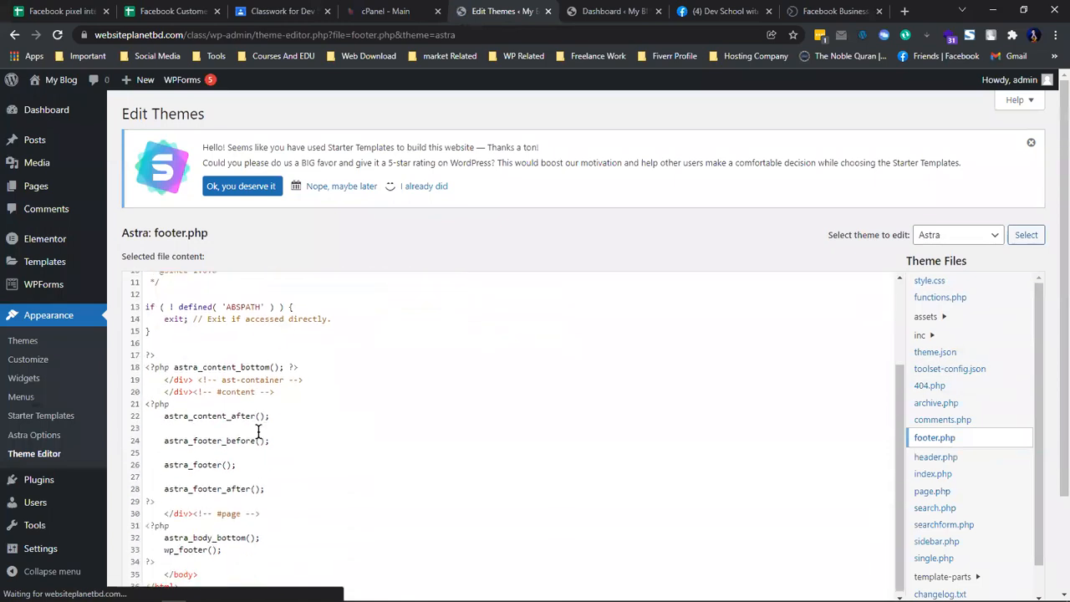
scroll(233, 255, "down", 2)
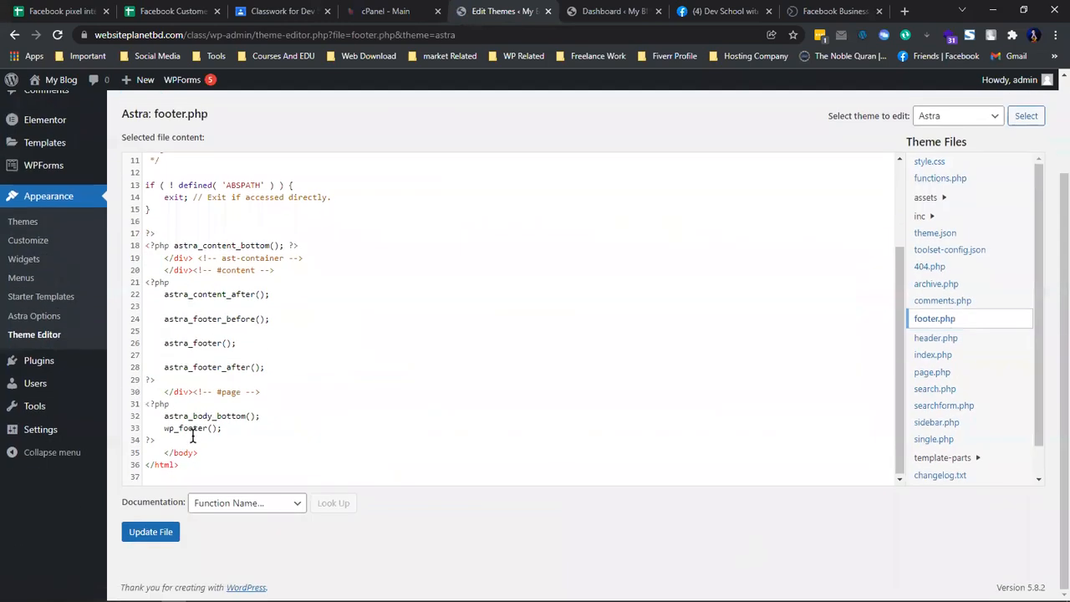
scroll(150, 368, "up", 3)
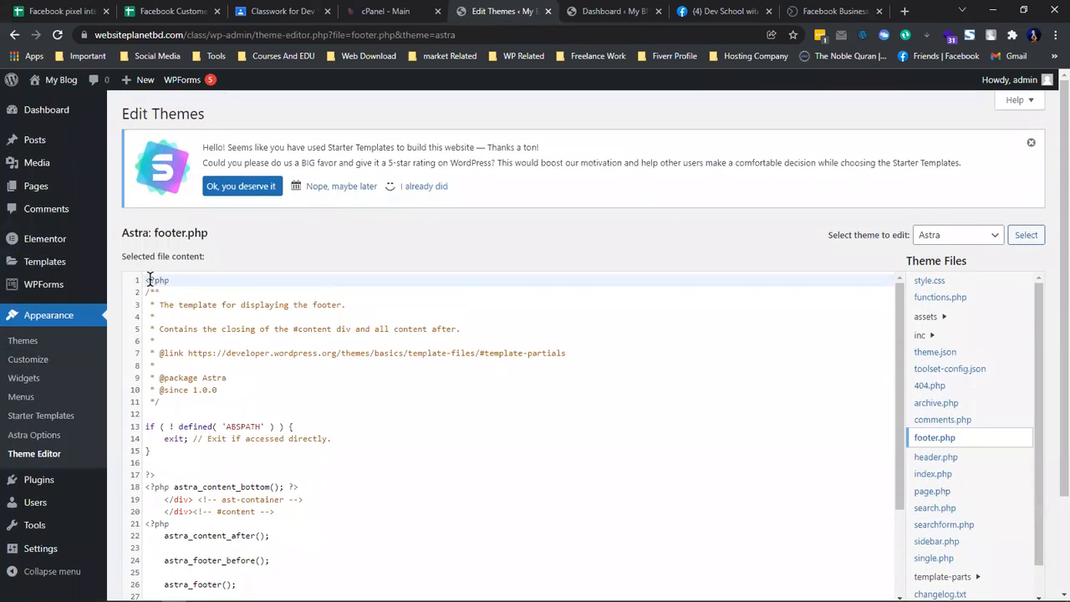
scroll(233, 284, "down", 3)
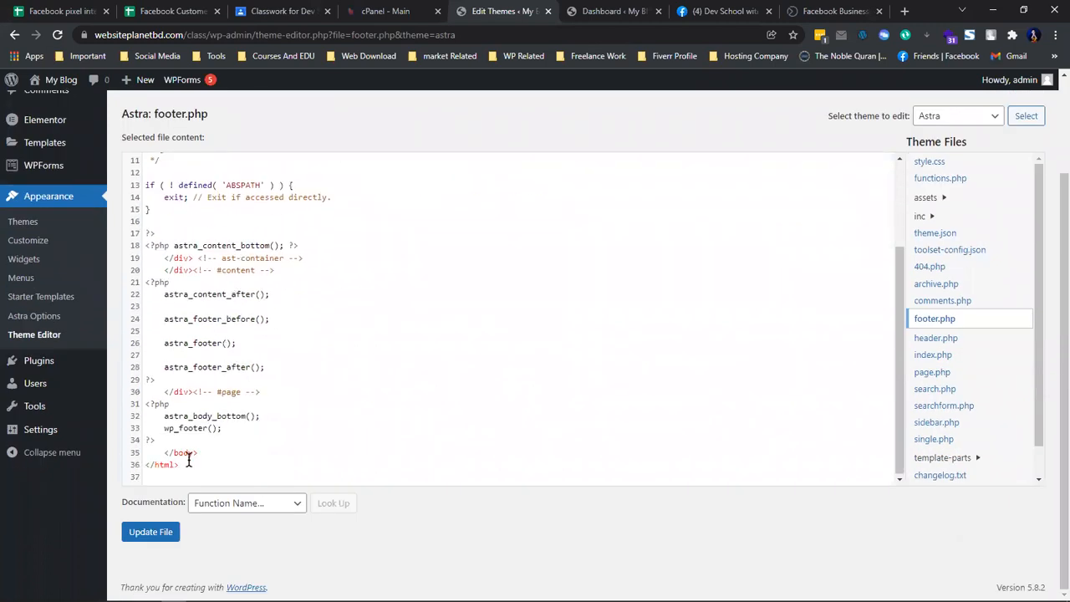
left_click(157, 441)
key("Return")
key("Return")
key("ctrl+v")
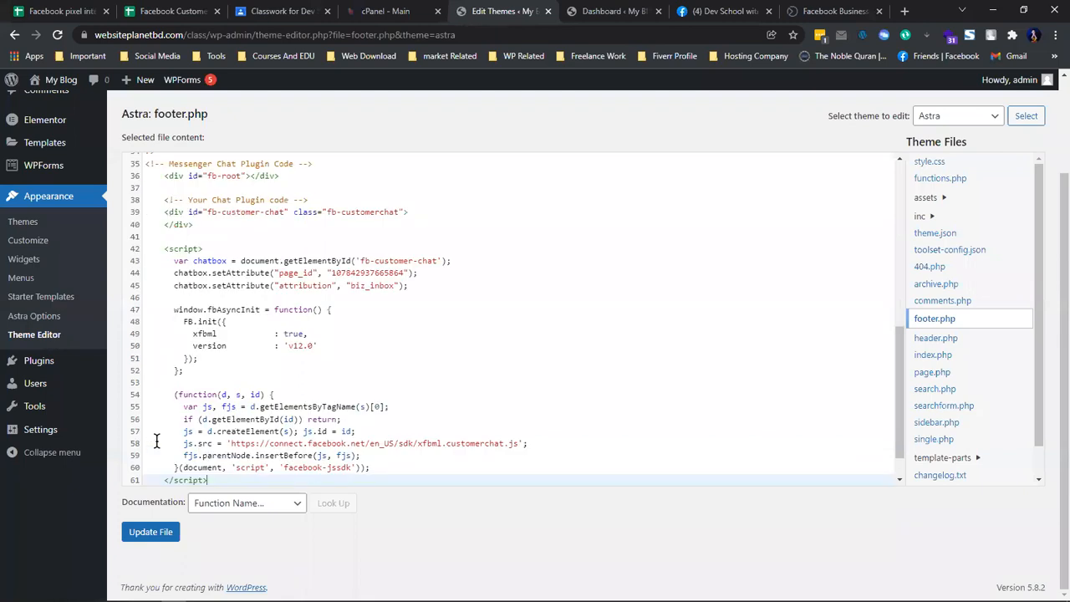
Step: Delete the end of the pasted code, from the (function(d, s, id) line through the closing script tag
scroll(159, 452, "down", 2)
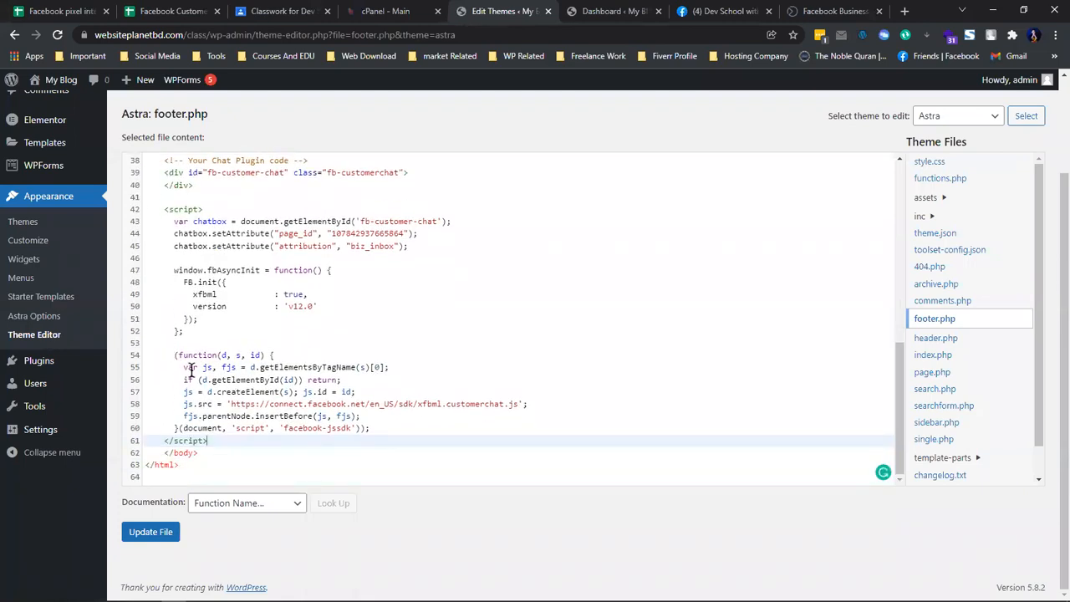
left_click_drag(206, 443, 140, 357)
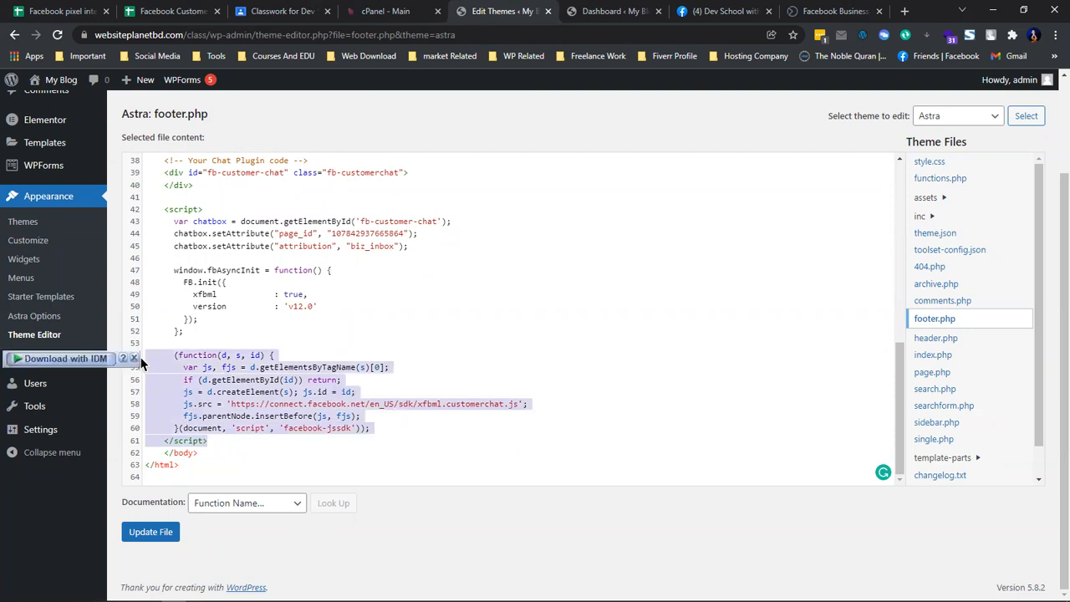
key("BackSpace")
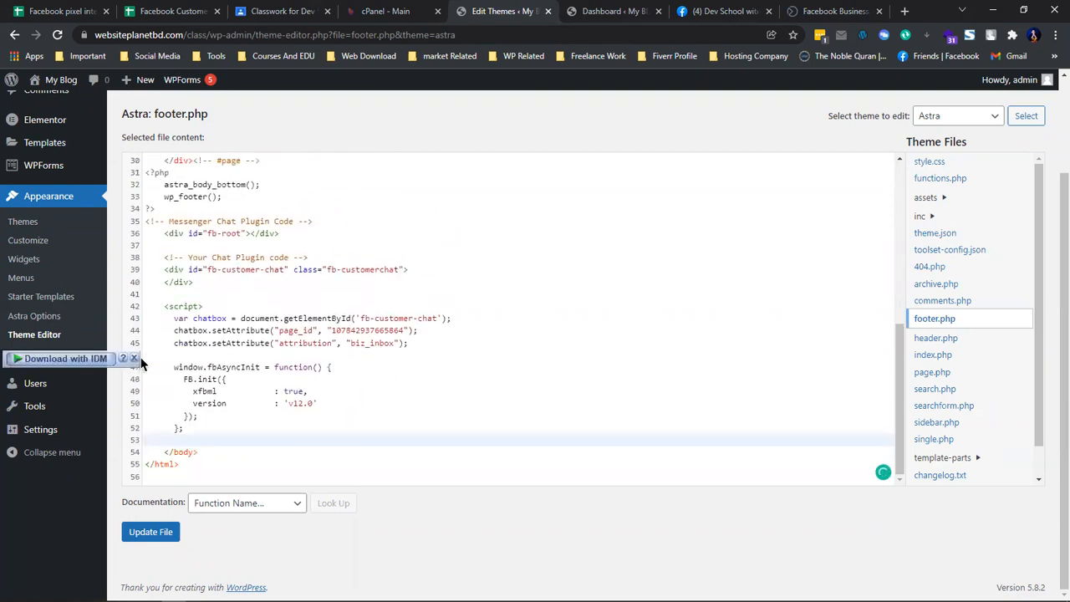
Step: Open cPanel's File Manager and browse to the Astra theme folder at public_html/class/wp-content/themes/astra
left_click(366, 11)
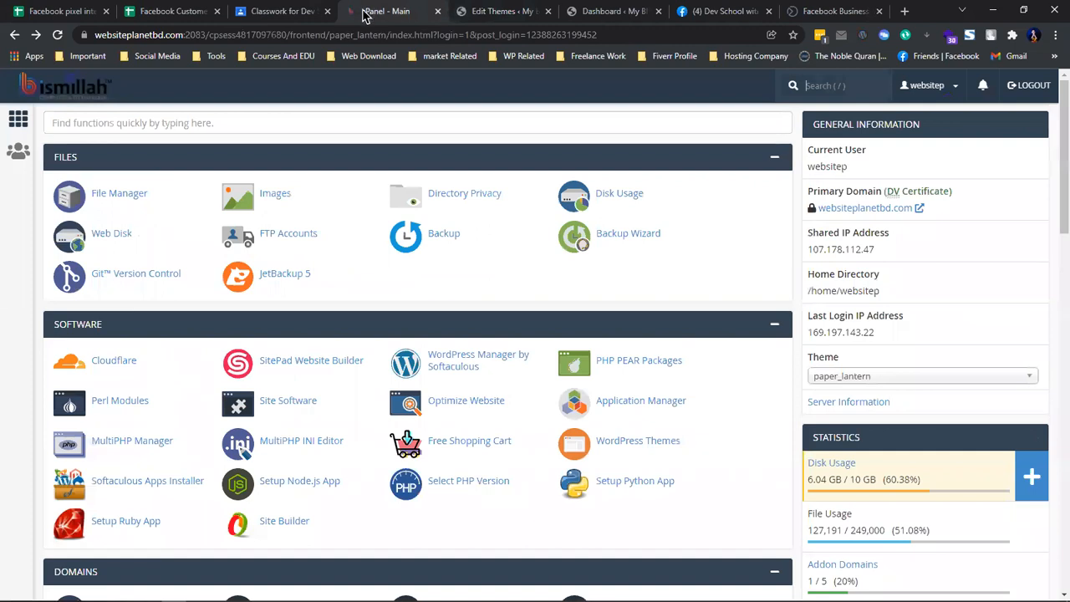
left_click(126, 194)
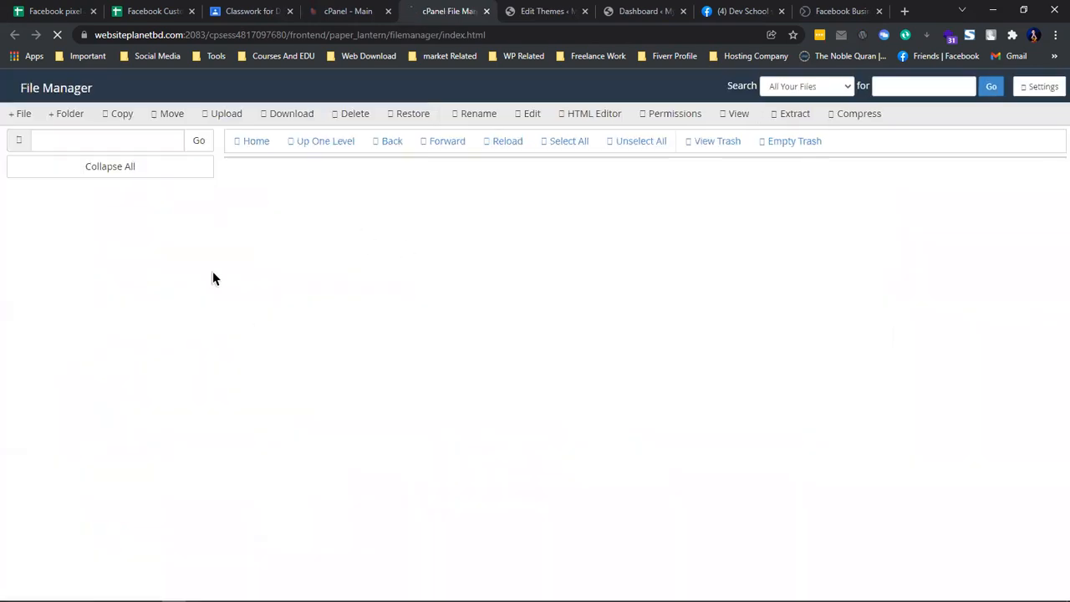
scroll(299, 393, "down", 4)
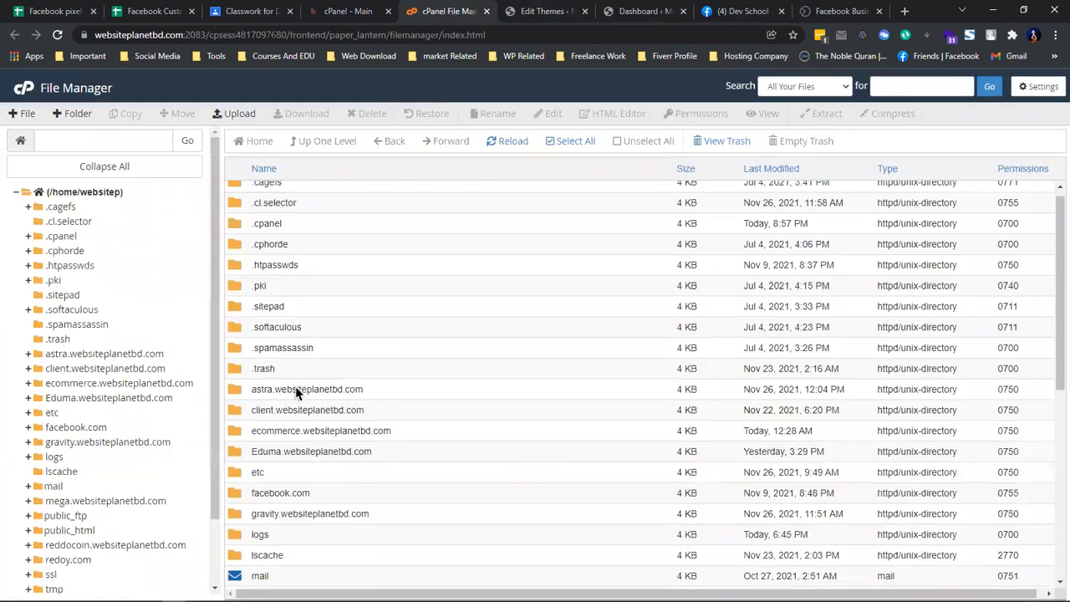
scroll(74, 520, "down", 2)
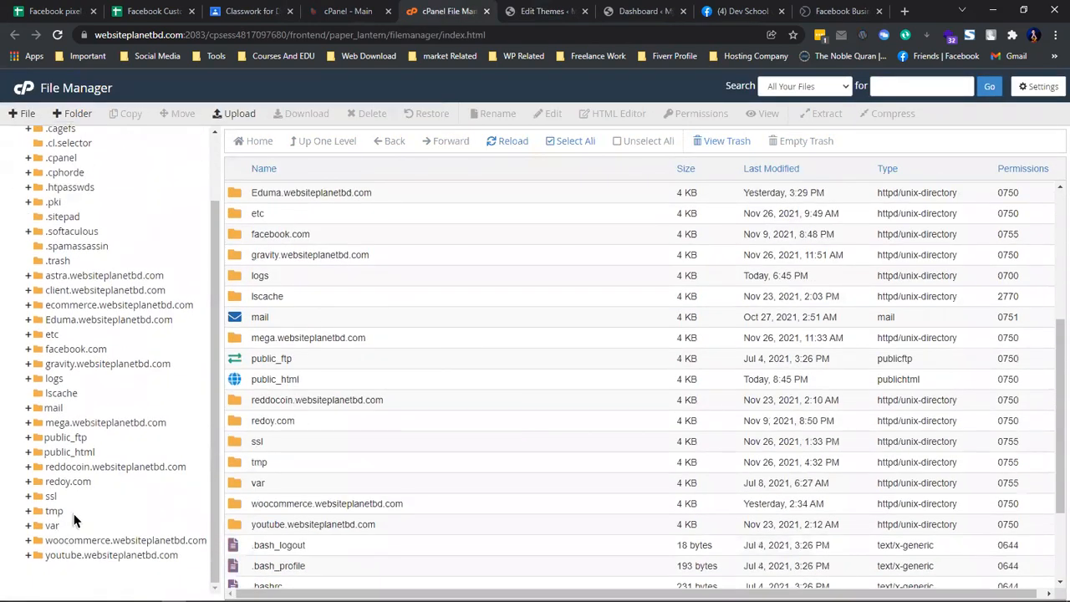
left_click(76, 454)
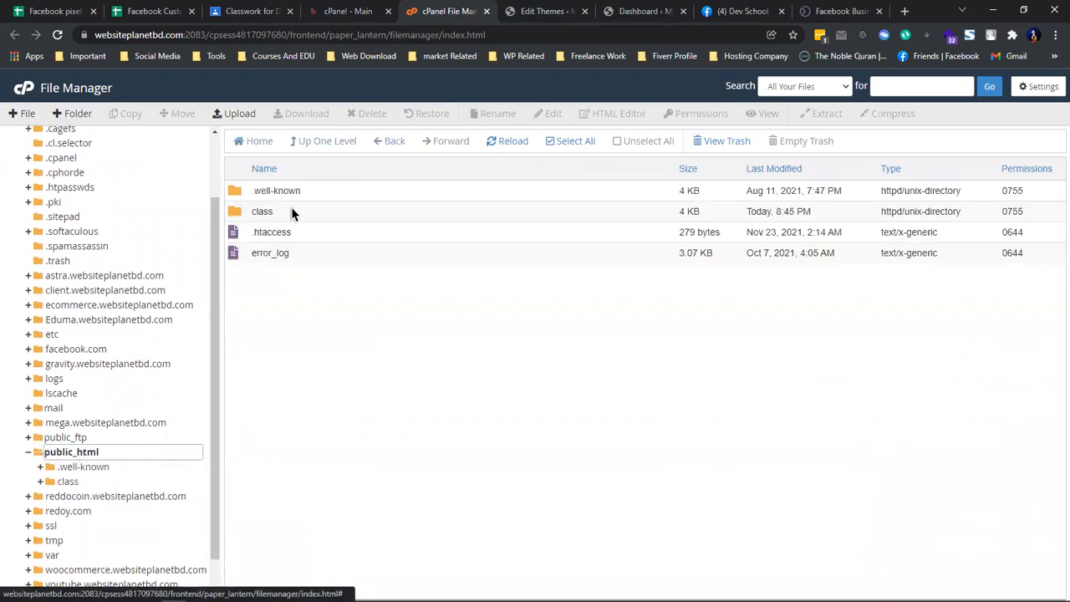
double_click(291, 212)
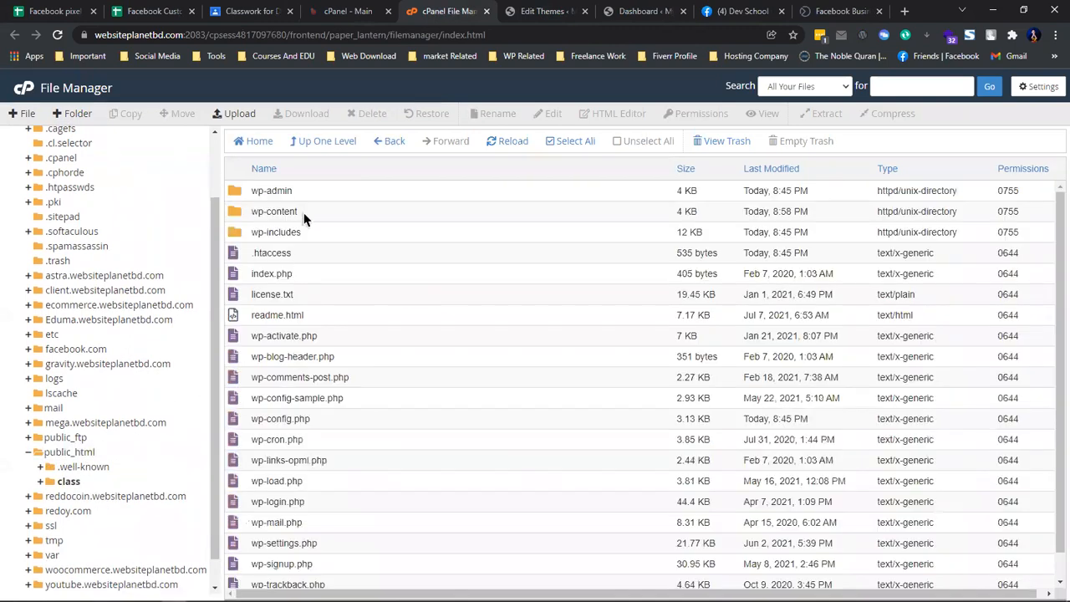
double_click(305, 215)
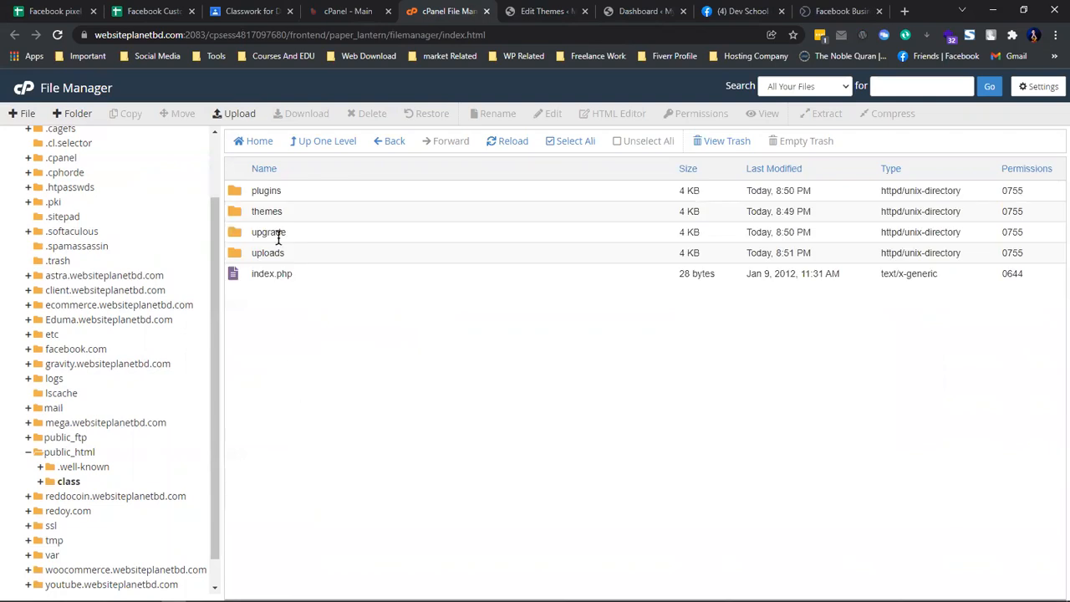
double_click(309, 205)
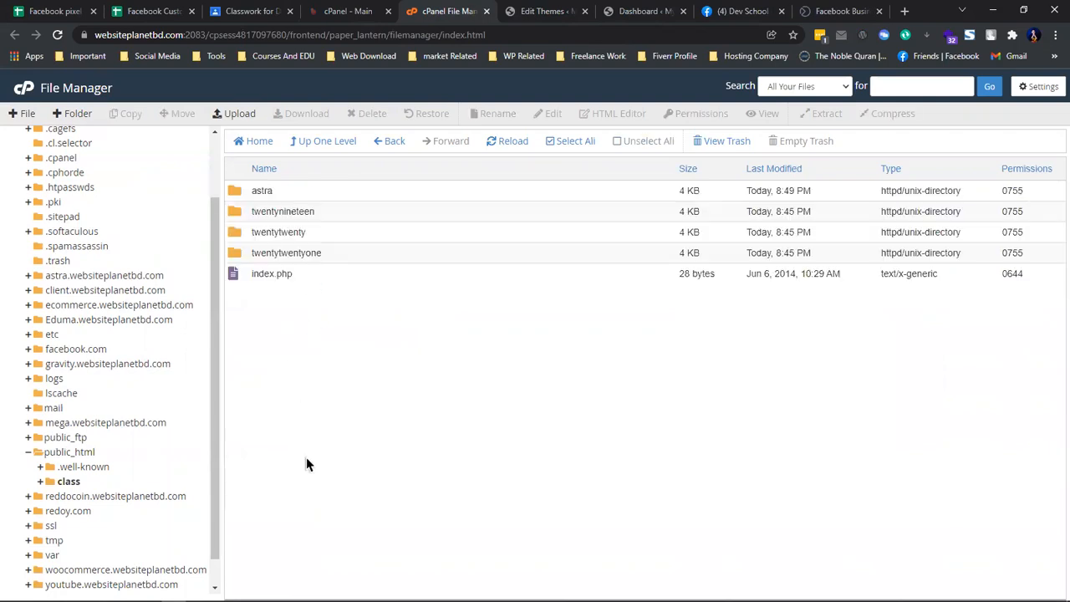
double_click(305, 190)
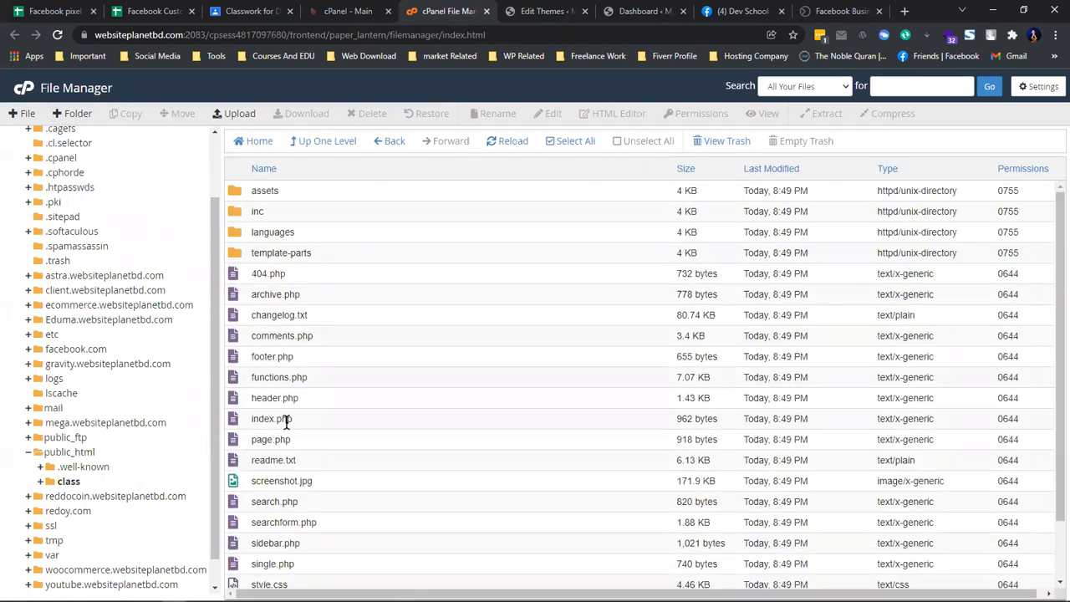
scroll(302, 415, "down", 1)
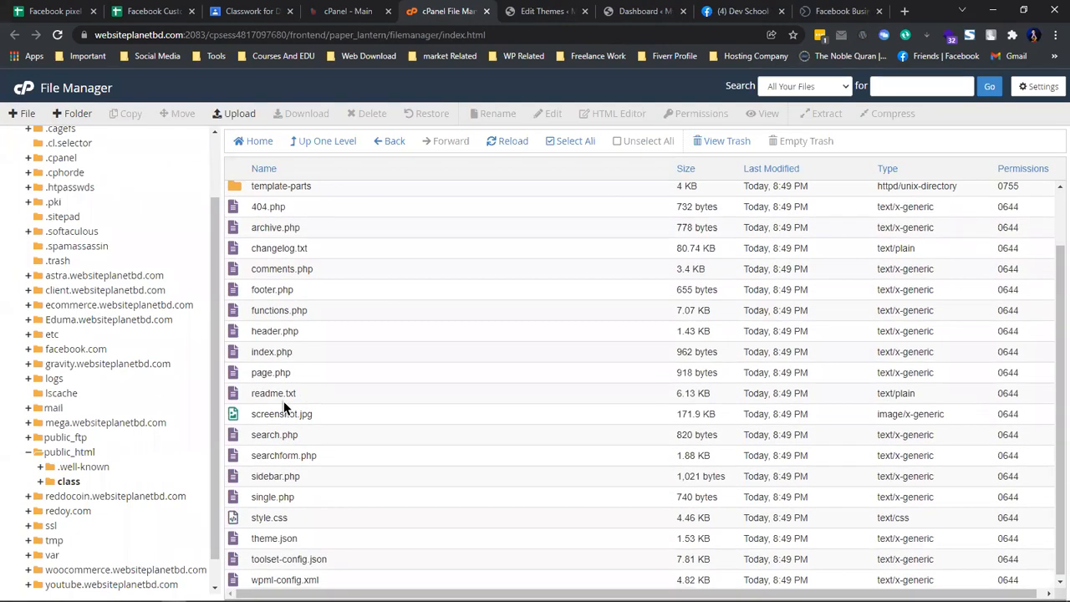
Step: Open the Astra theme's footer.php for editing in the File Manager, accepting the encoding dialog
left_click(321, 335)
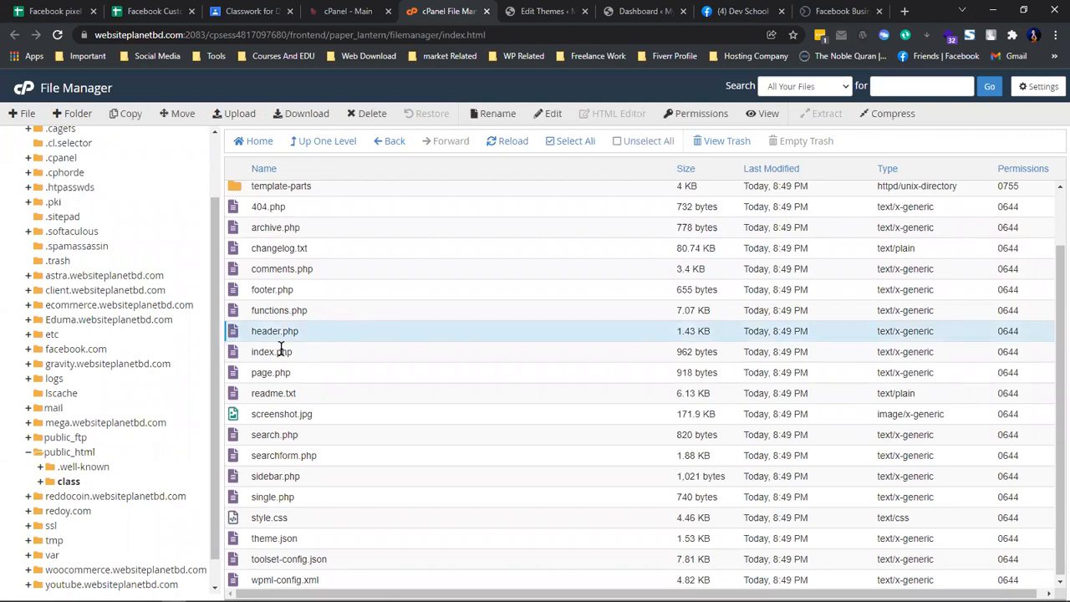
left_click(302, 289)
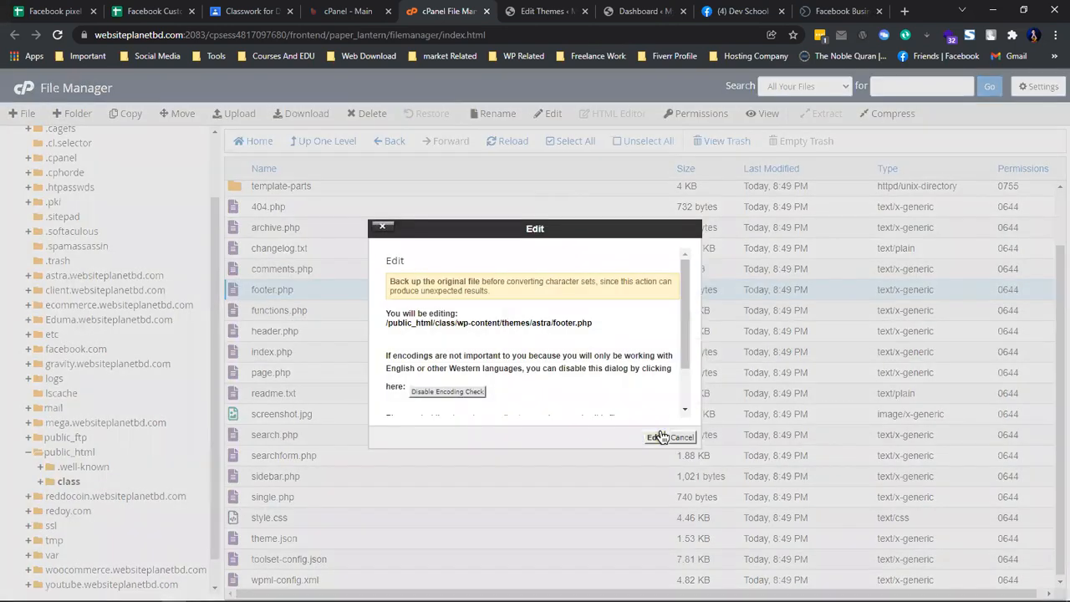
left_click(654, 437)
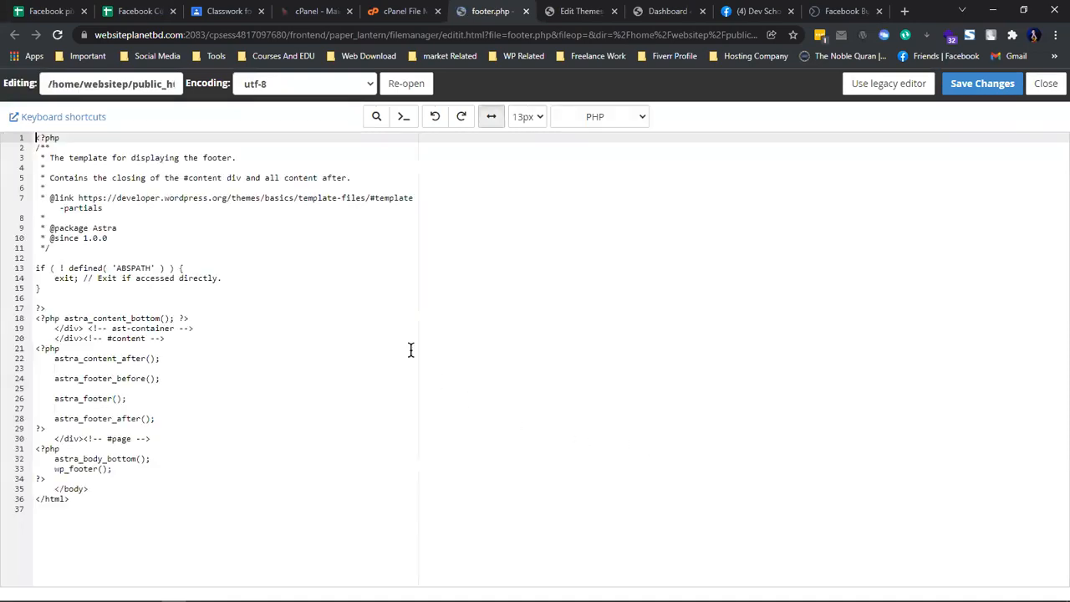
Step: Paste the Messenger chat plugin code on new lines before footer.php's closing body tag and close the file without saving
left_click(52, 480)
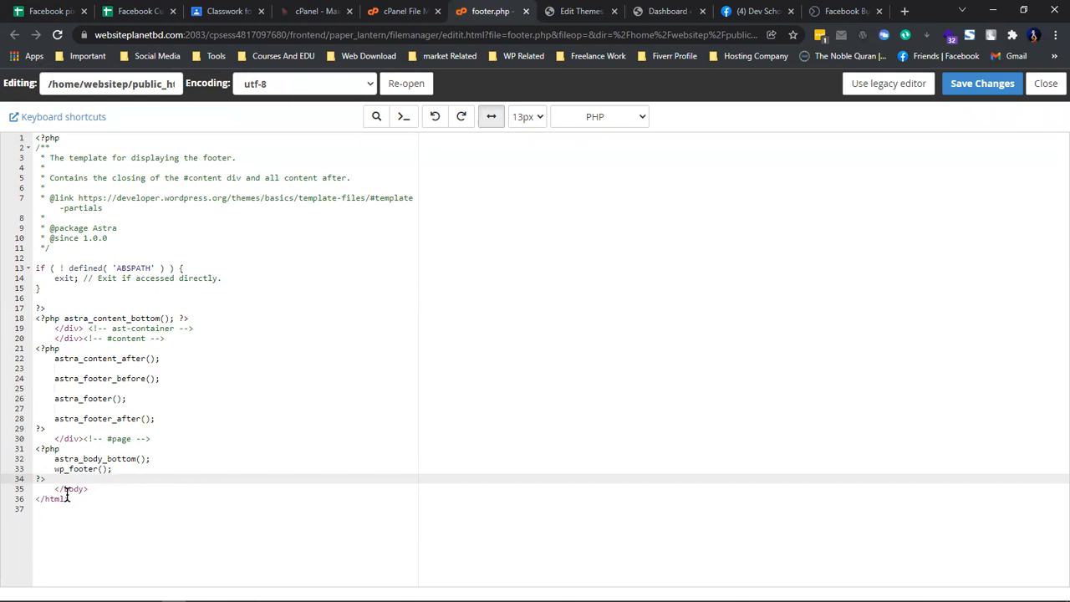
key("Return")
key("Return")
key("Up")
key("Return")
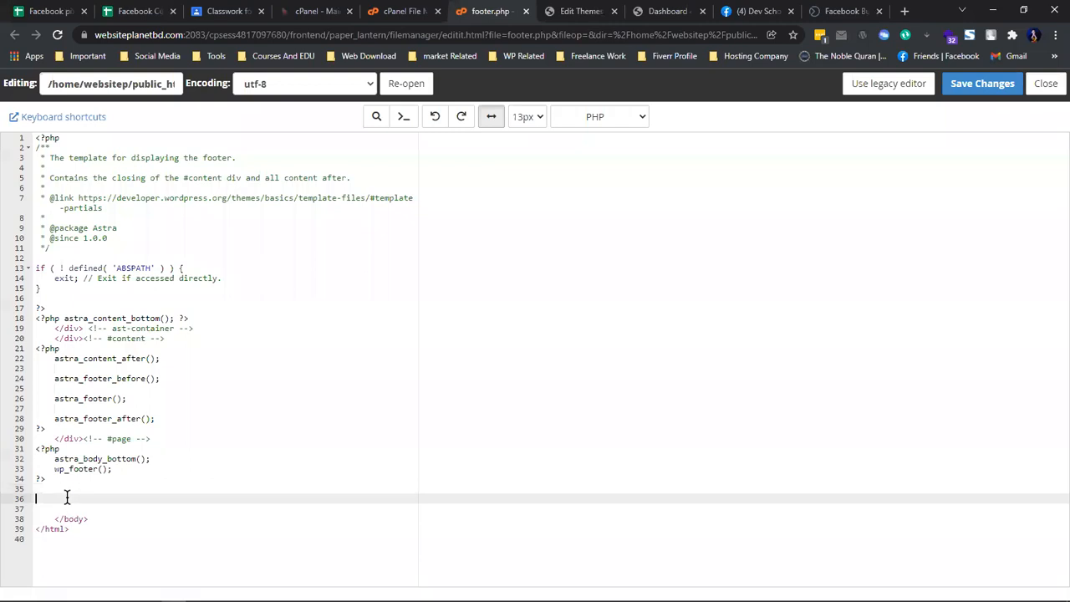
key("ctrl+v")
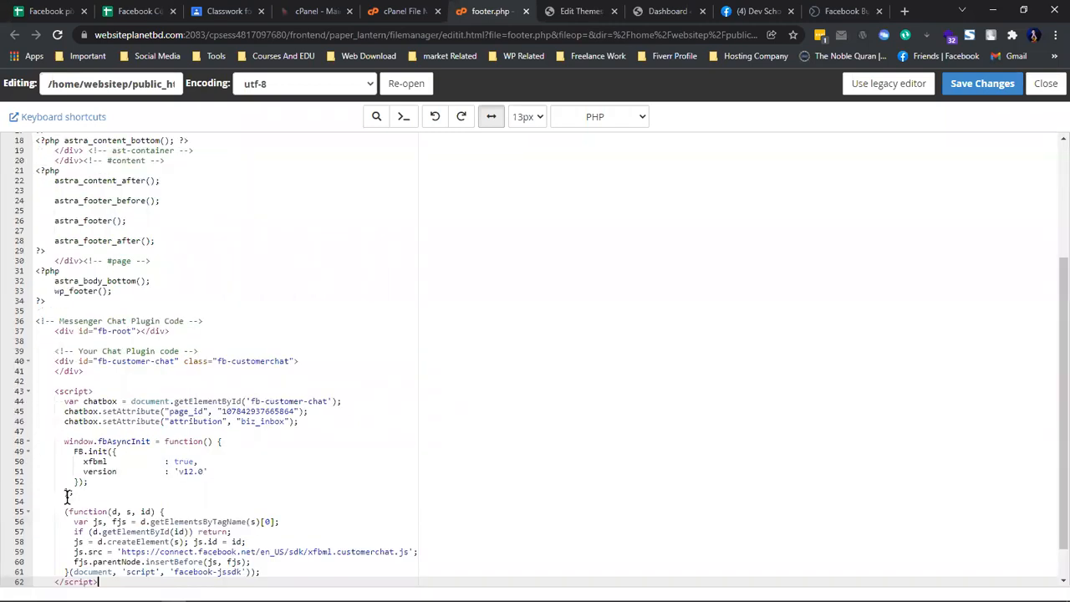
scroll(71, 495, "down", 1)
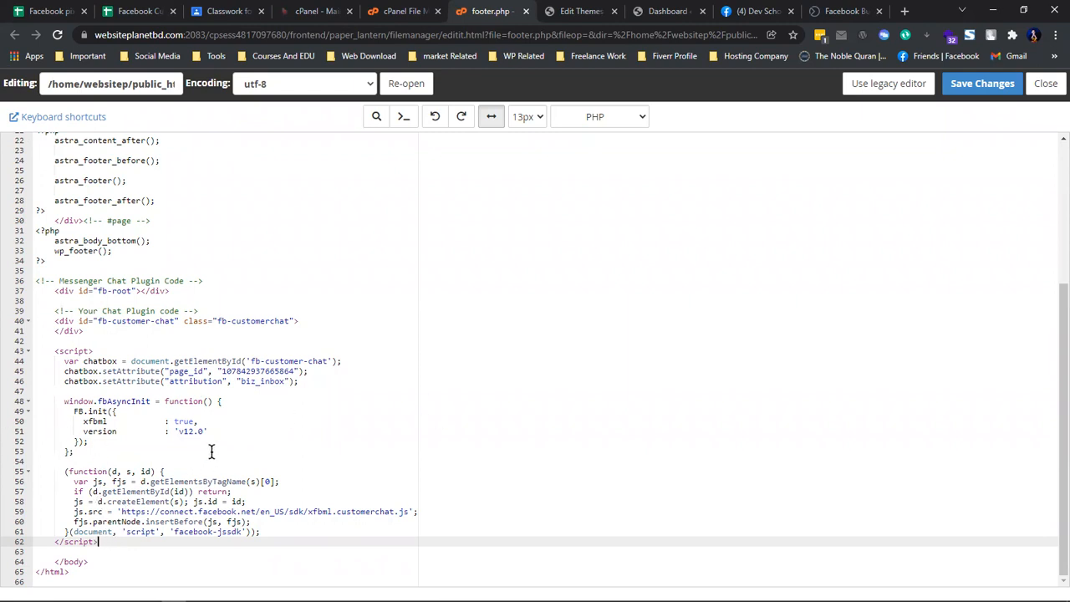
left_click(126, 461)
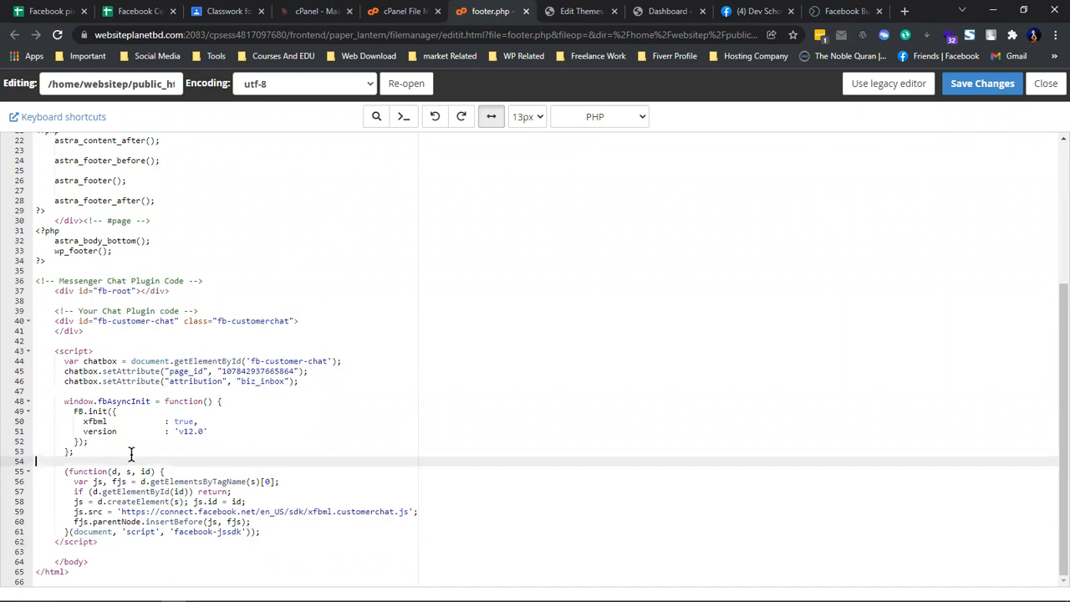
left_click(526, 12)
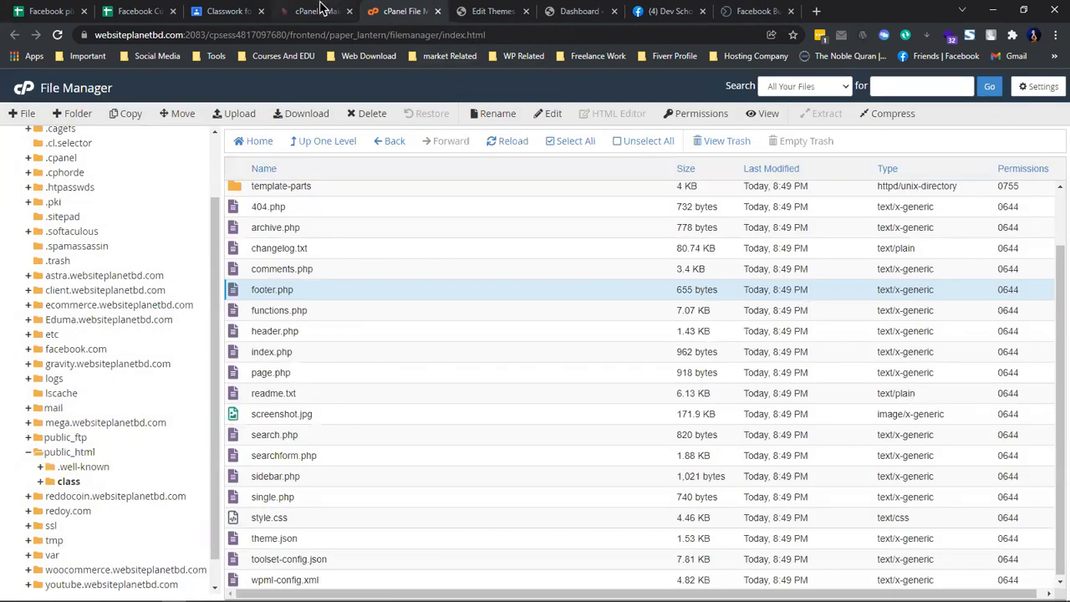
Step: Return to the WordPress Theme Editor and leave it for the Add Plugins page, discarding the unsaved footer.php edits
left_click(485, 10)
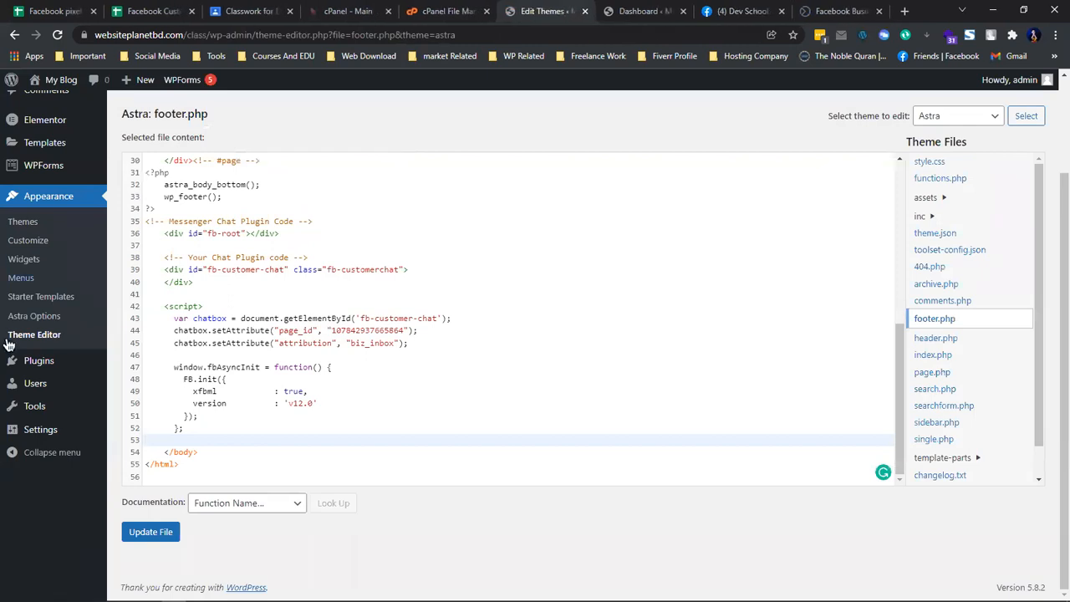
mouse_move(18, 367)
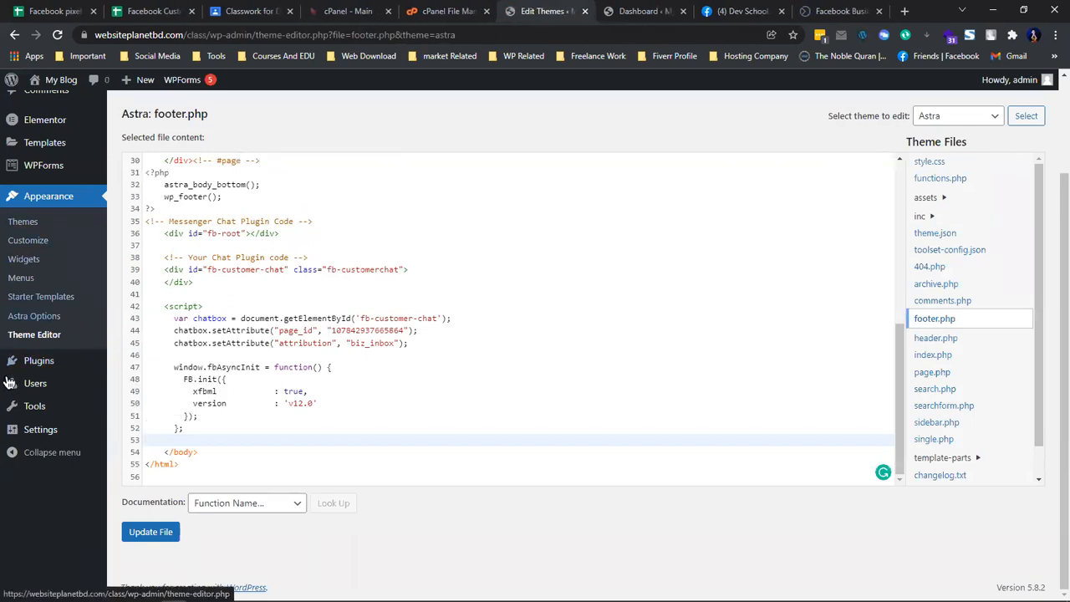
left_click(138, 382)
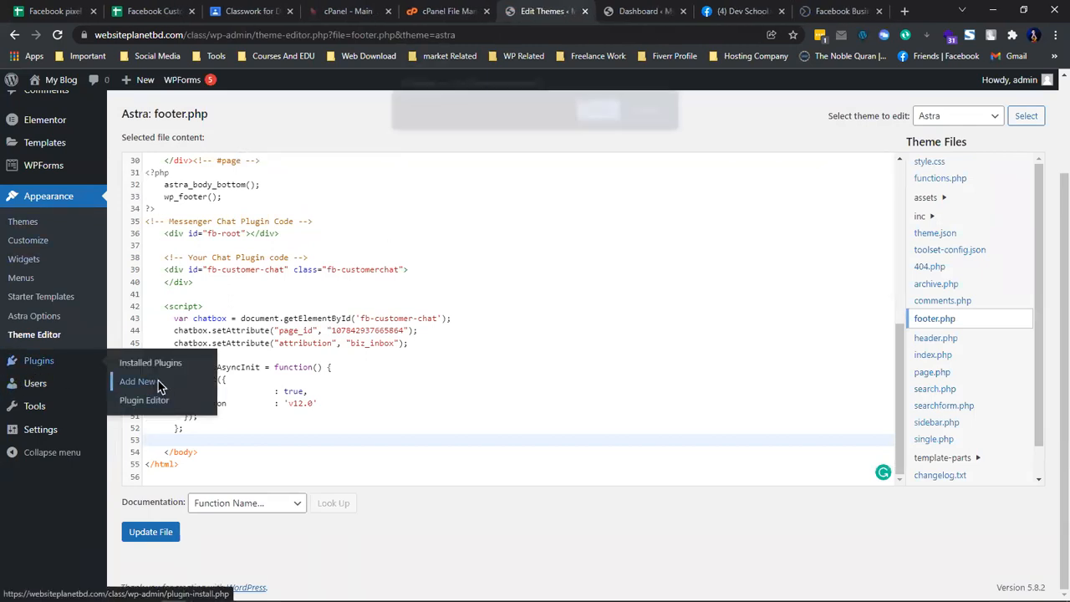
key("Return")
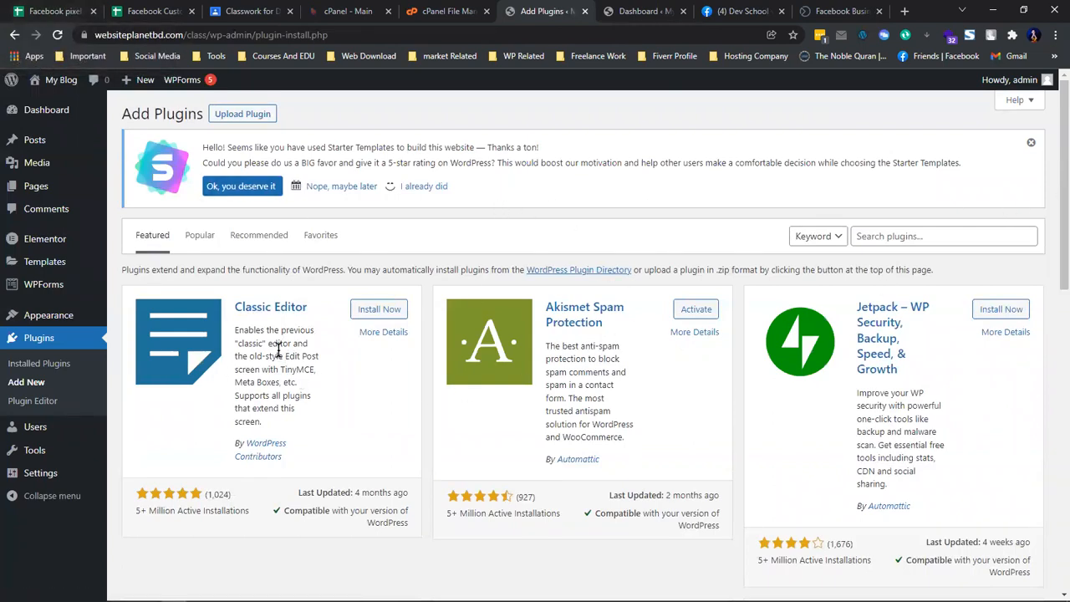
Step: Search the plugin directory for "insert", and install and activate Insert Headers and Footers by WPBeginner
left_click(437, 15)
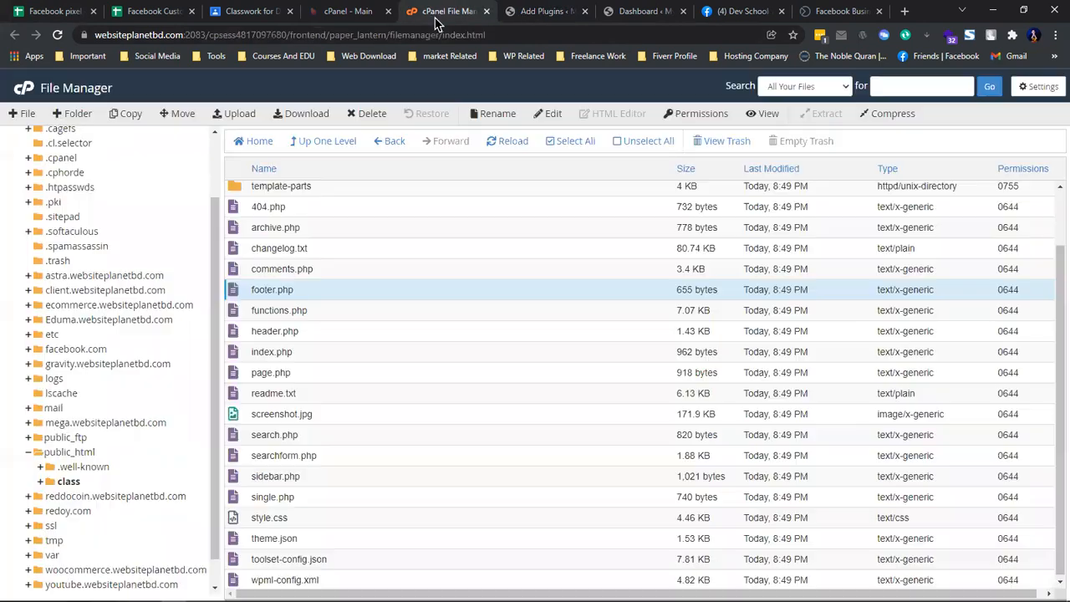
left_click(556, 11)
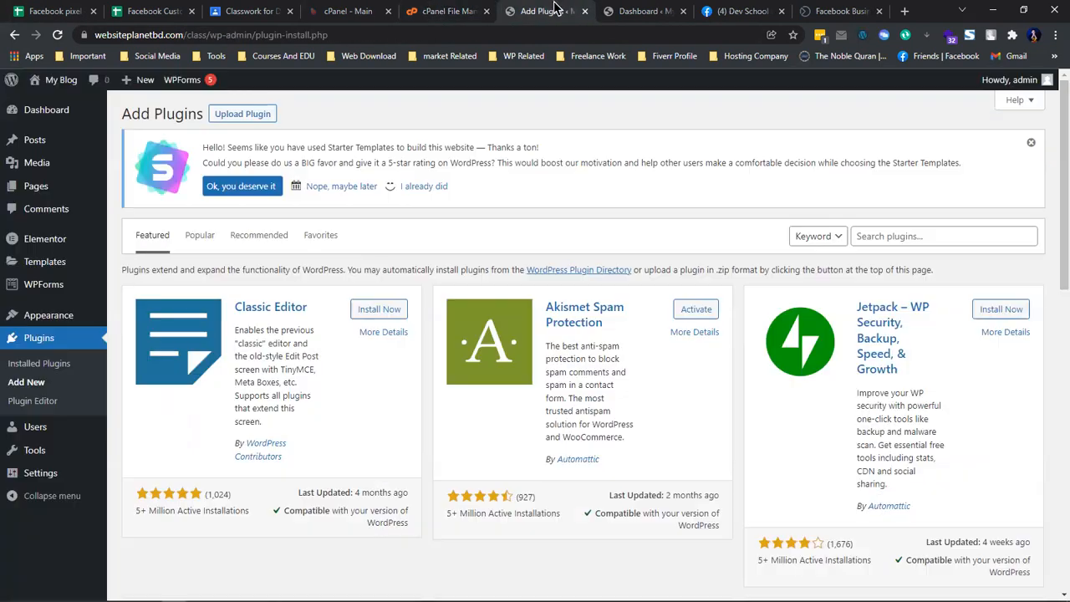
left_click(923, 235)
type("i")
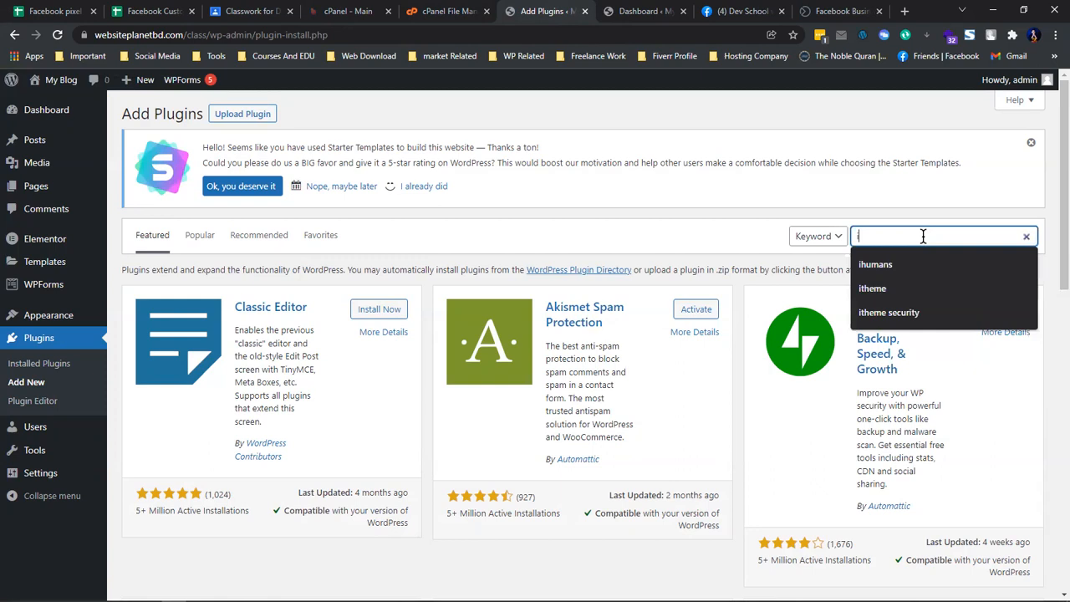
type("nser")
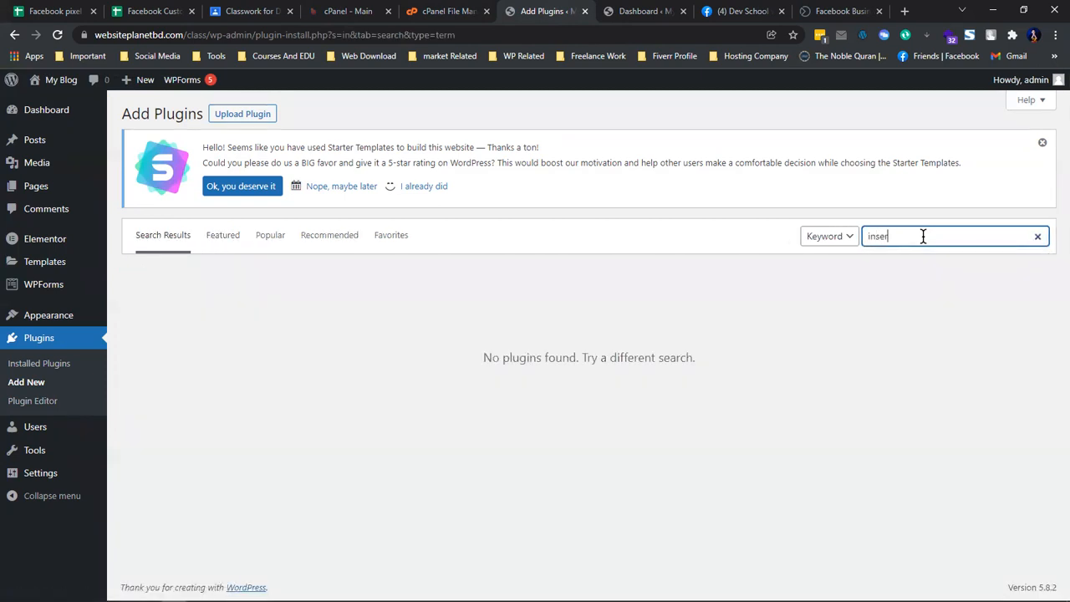
type("t")
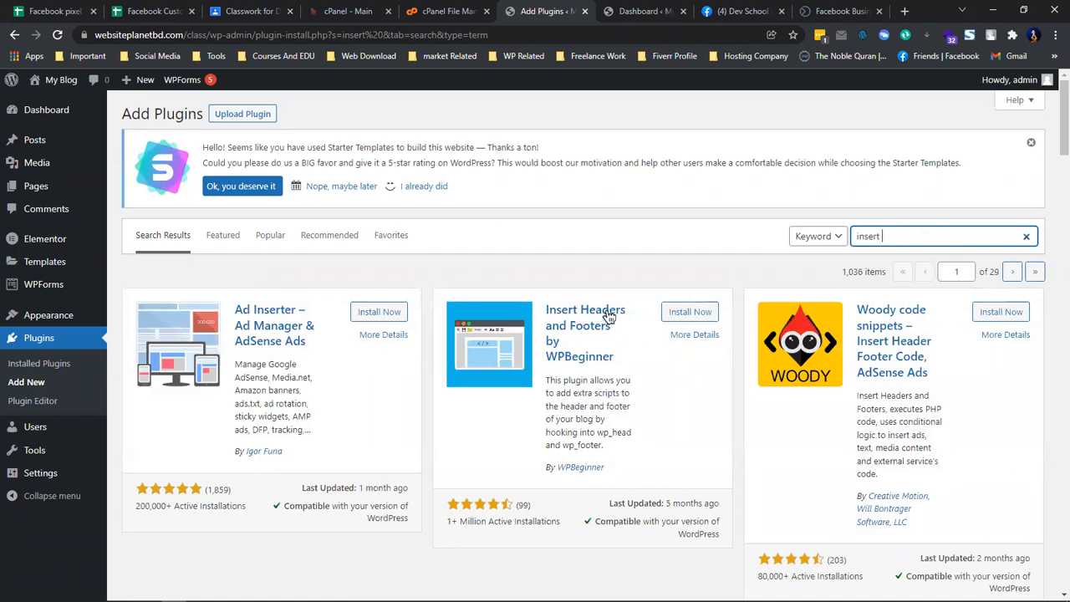
left_click(687, 311)
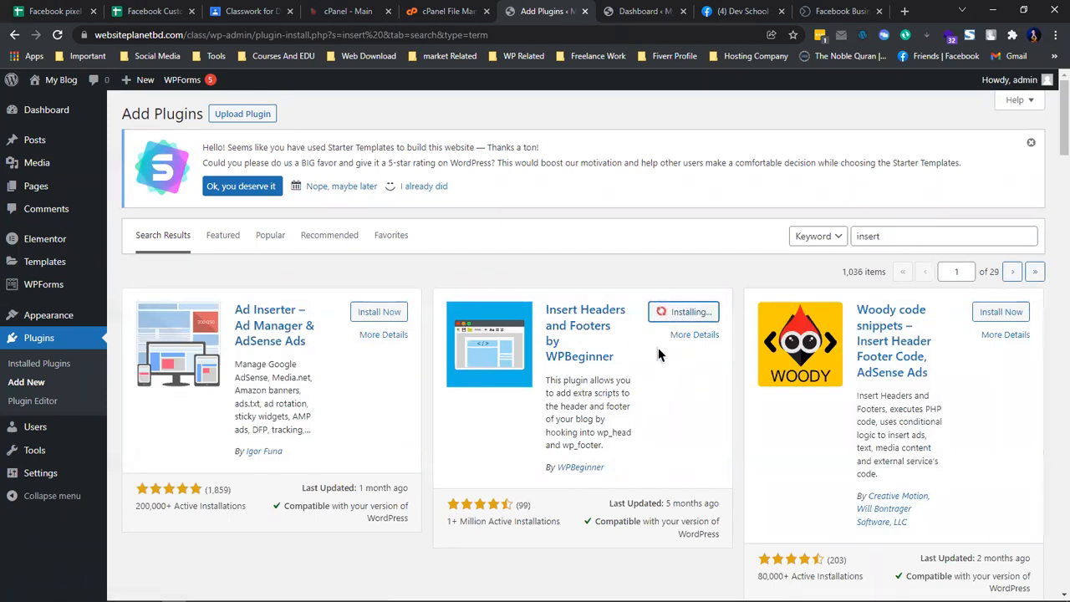
left_click(696, 312)
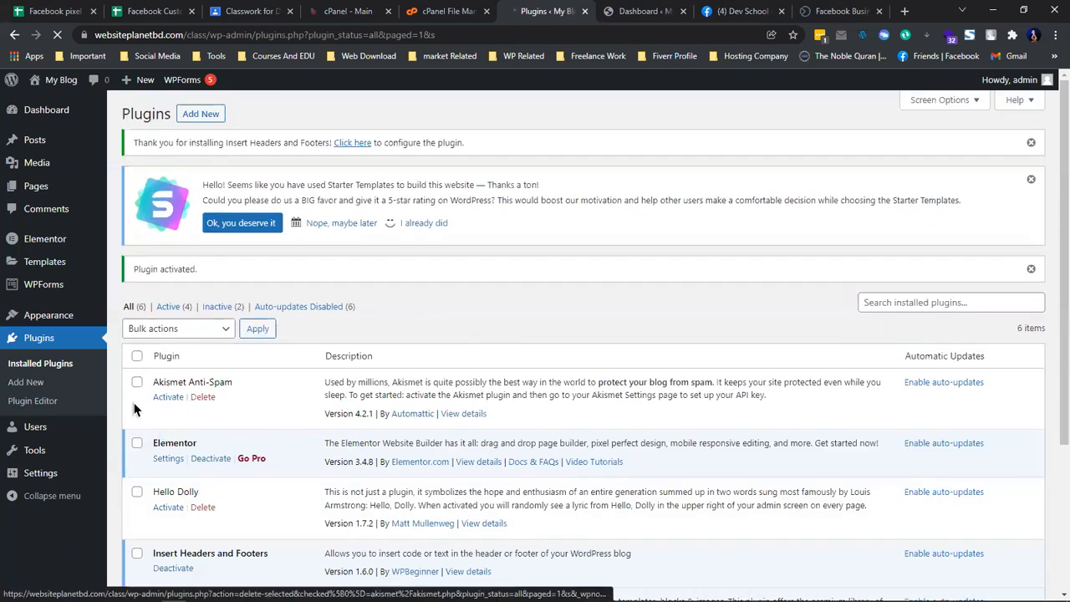
Step: Open the settings page of the Insert Headers and Footers plugin and go to its script boxes
mouse_move(40, 451)
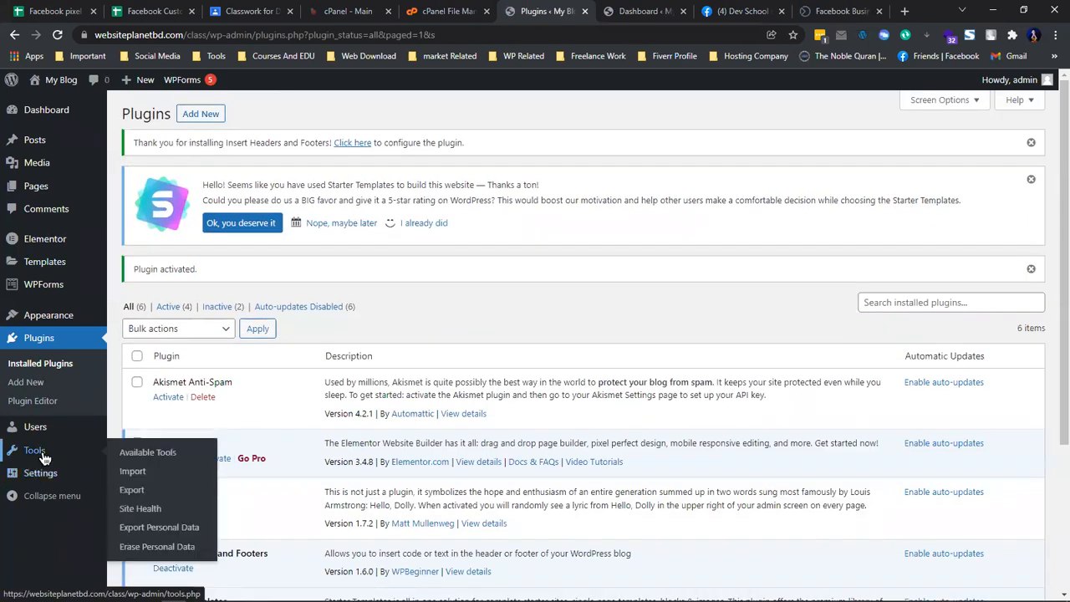
scroll(263, 412, "down", 3)
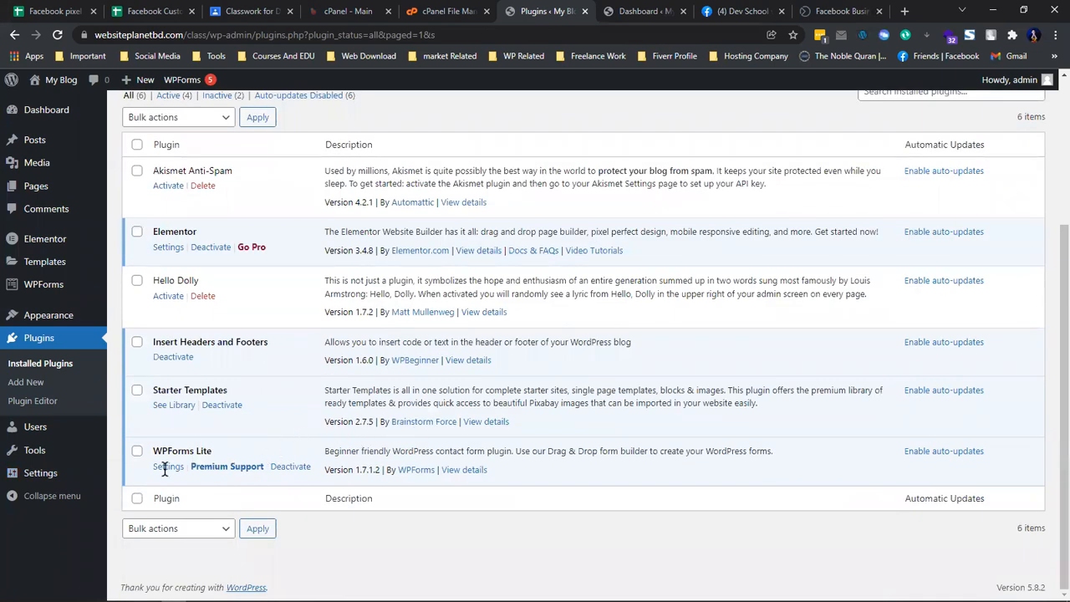
mouse_move(83, 482)
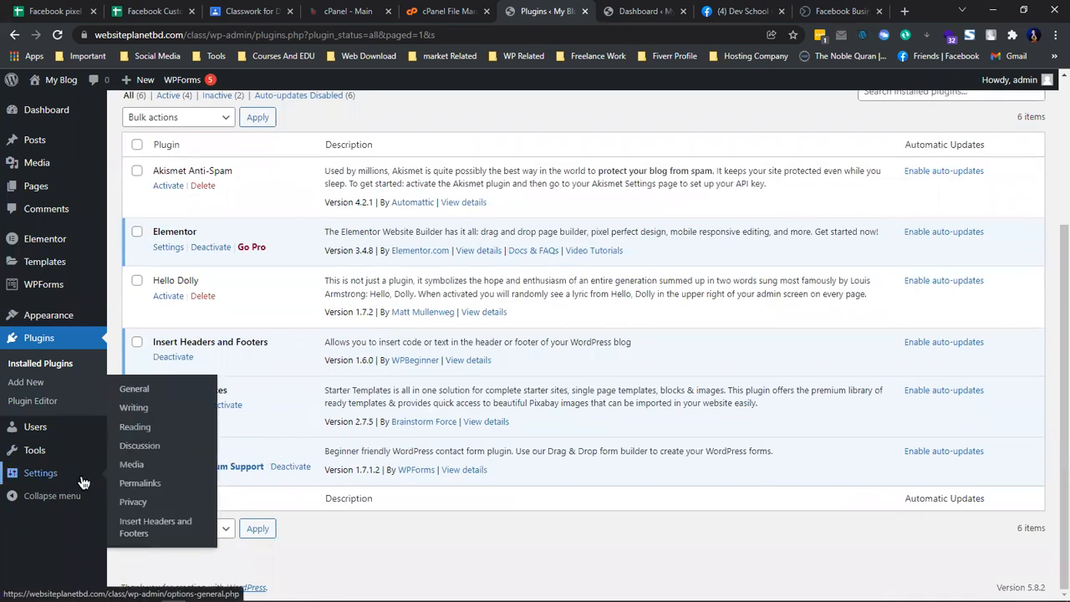
left_click(146, 532)
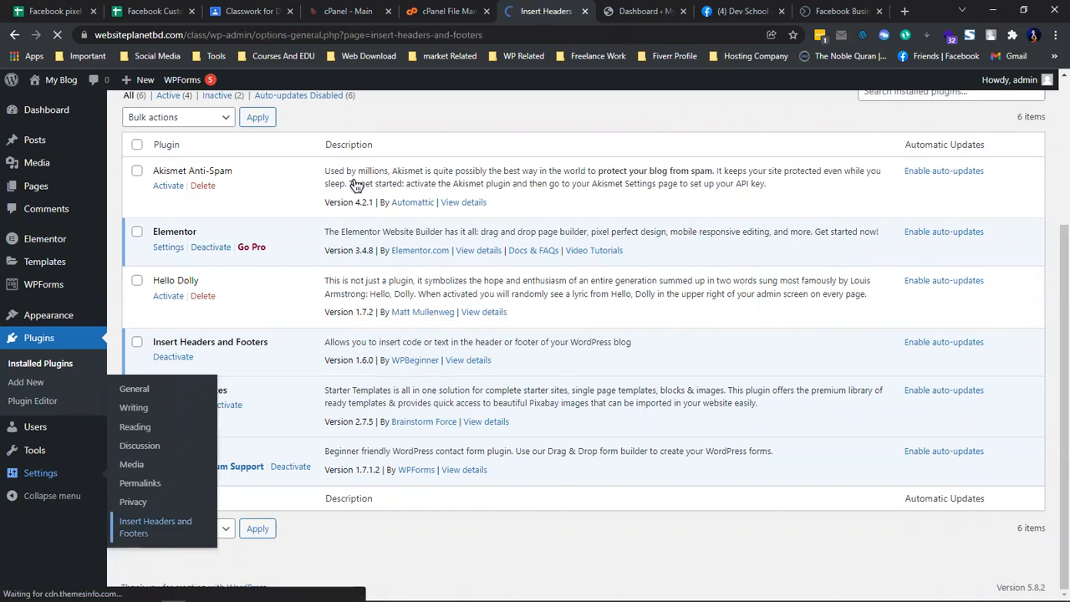
scroll(200, 264, "down", 1)
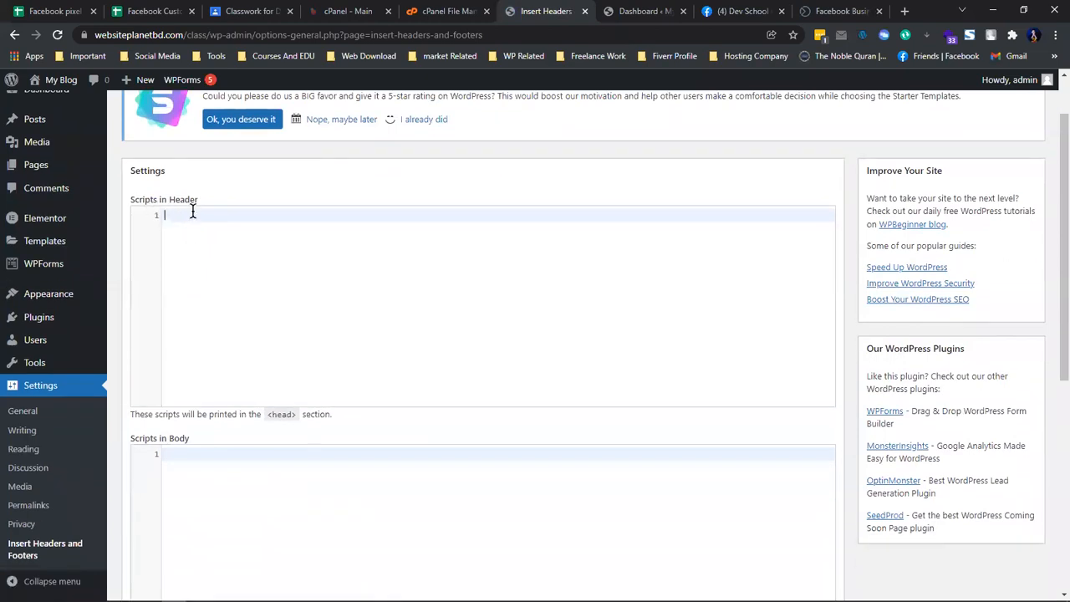
Step: Paste the Messenger chat plugin code into the Scripts in Body box of the Insert Headers and Footers settings
scroll(196, 222, "down", 3)
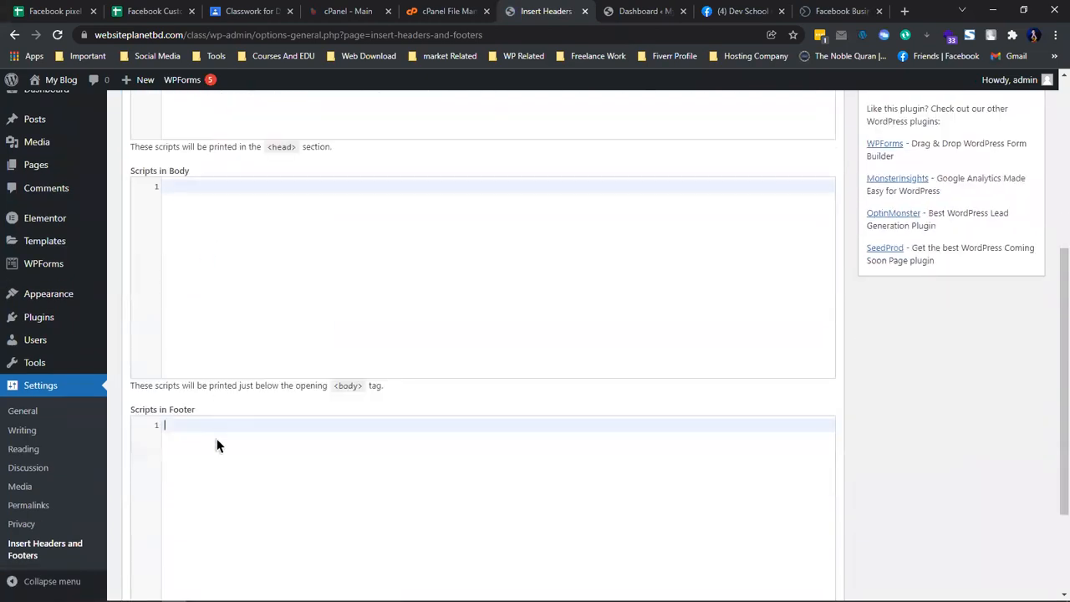
scroll(213, 351, "up", 3)
scroll(200, 393, "down", 1)
scroll(208, 334, "down", 1)
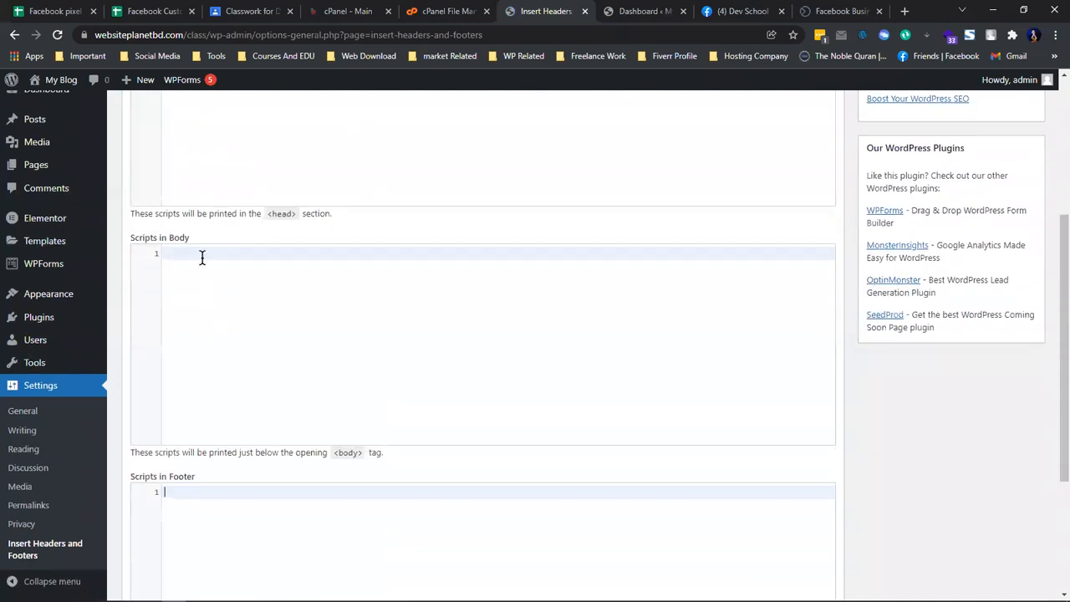
scroll(194, 243, "up", 3)
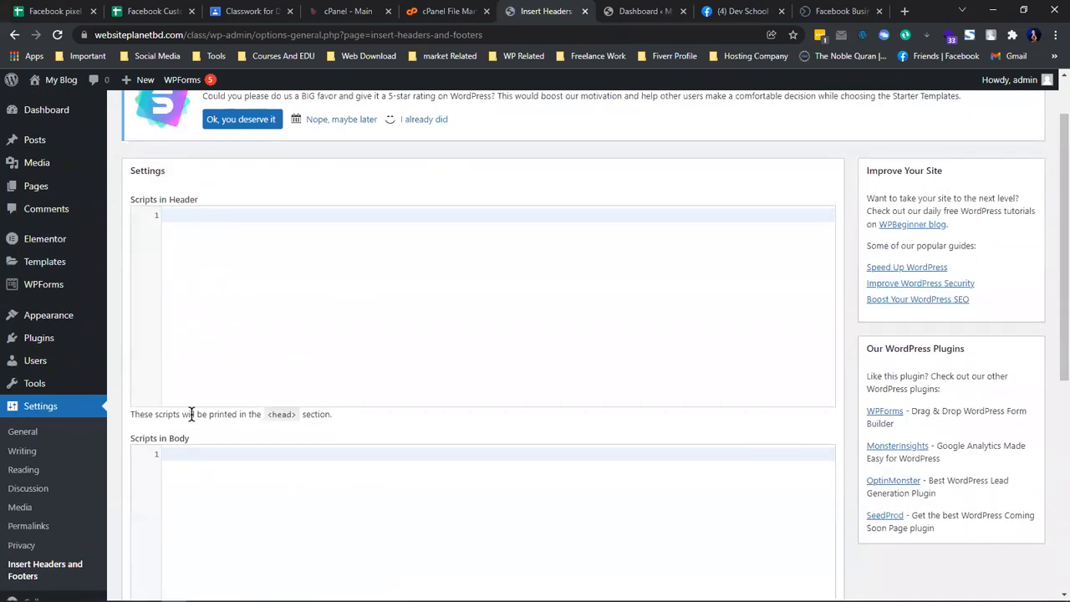
key("ctrl+v")
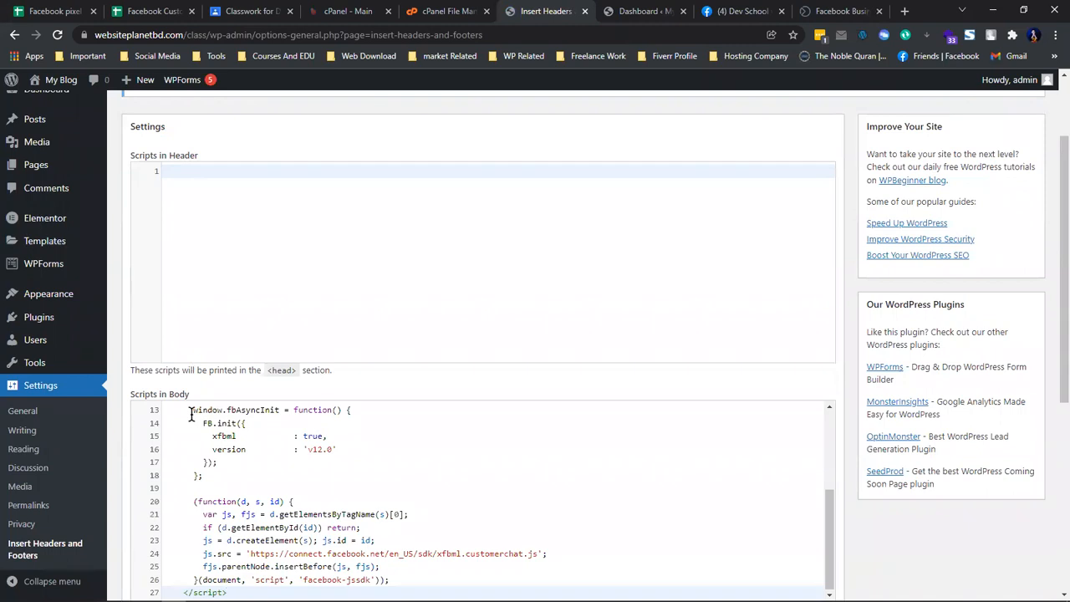
scroll(237, 373, "down", 2)
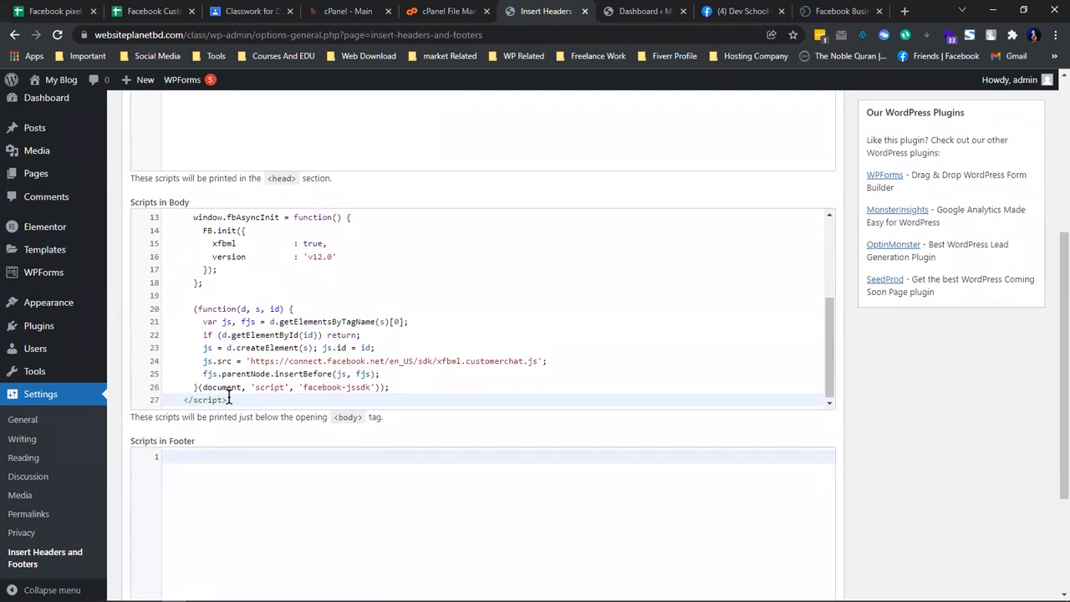
scroll(242, 376, "up", 2)
left_click(428, 11)
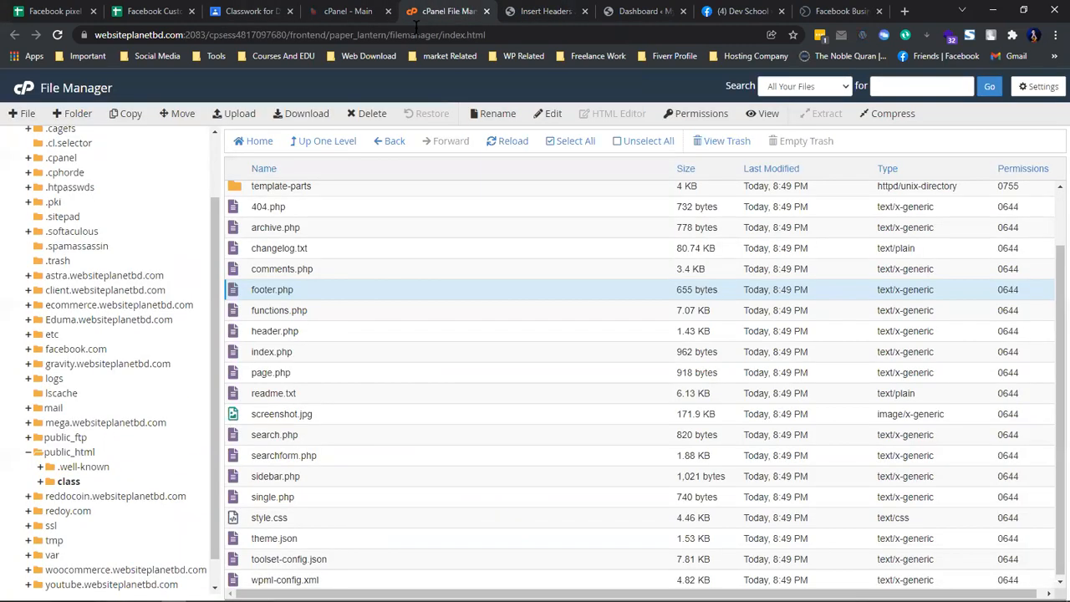
left_click(357, 11)
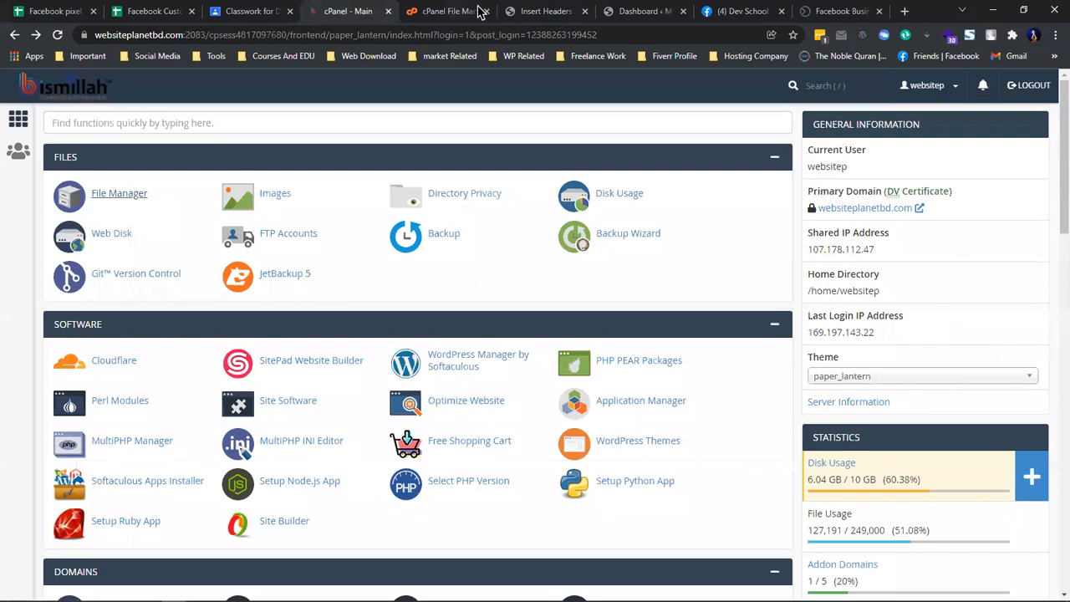
left_click(635, 11)
left_click(543, 11)
Step: Check the pasted Scripts in Body code and save the Insert Headers and Footers settings
scroll(410, 209, "down", 2)
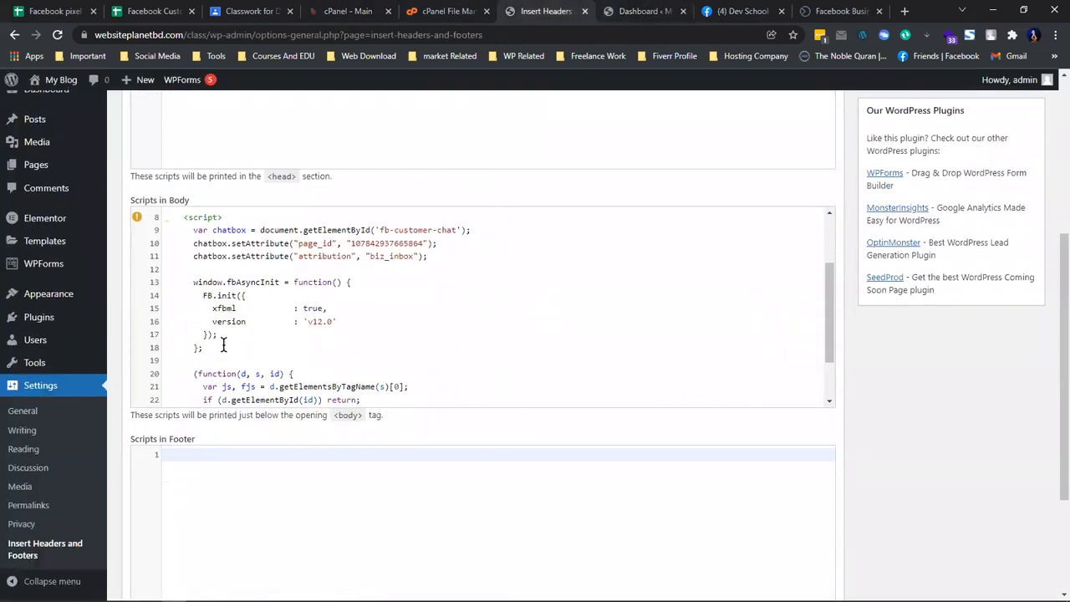
scroll(176, 320, "down", 2)
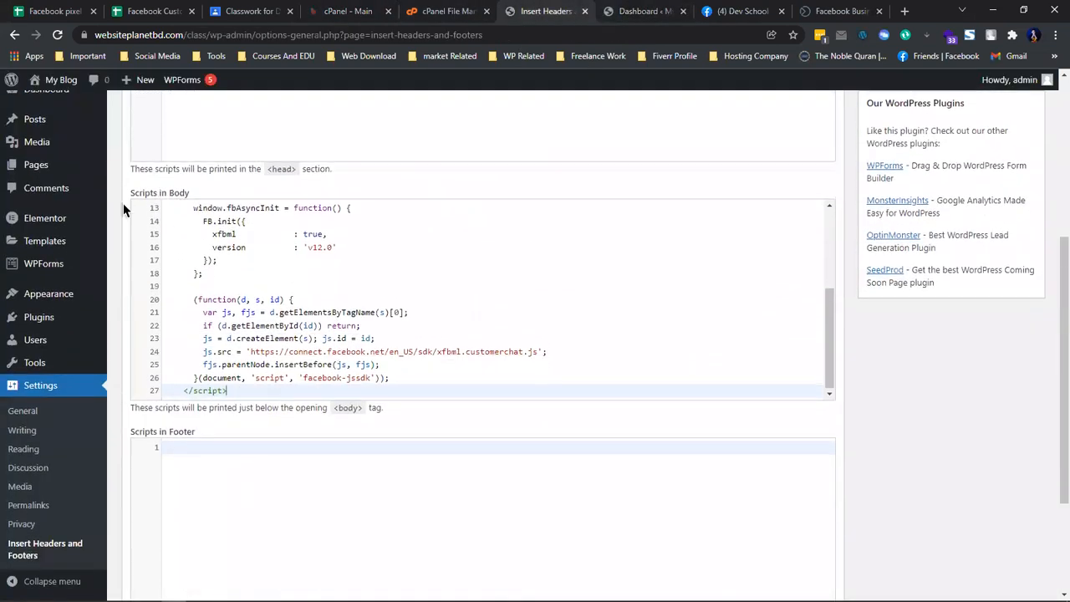
scroll(158, 276, "down", 2)
left_click(147, 505)
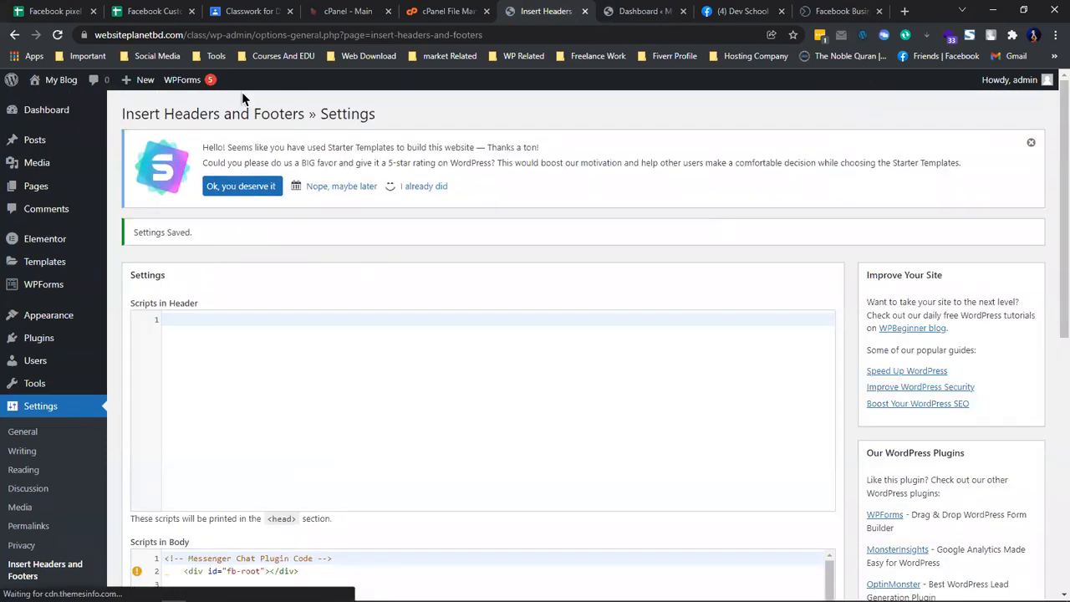
Step: Open the live site in a new tab and look over the home page for the Messenger chat box
middle_click(48, 91)
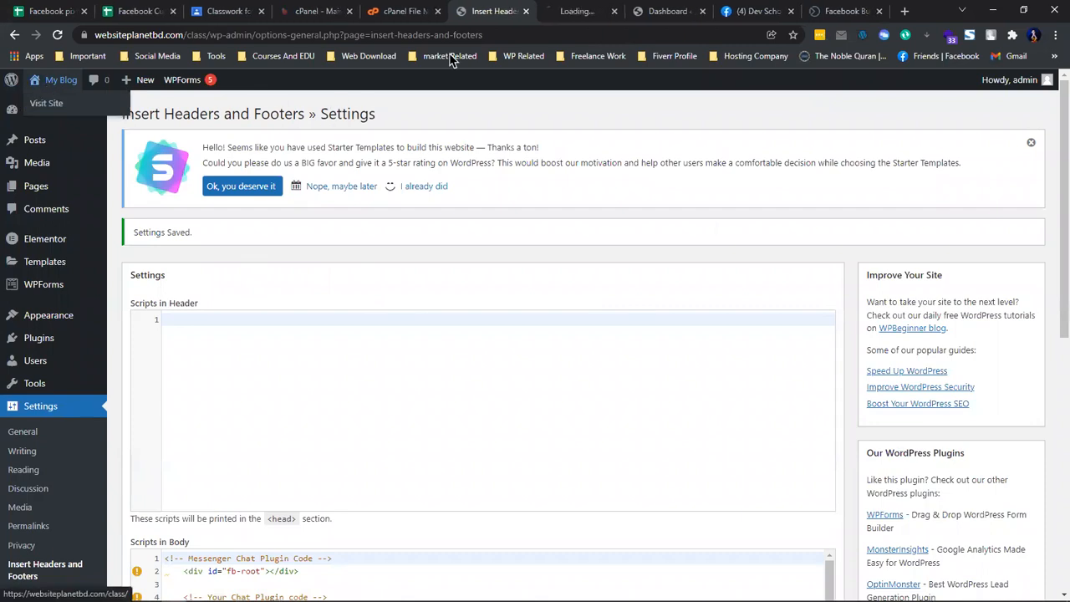
left_click(585, 11)
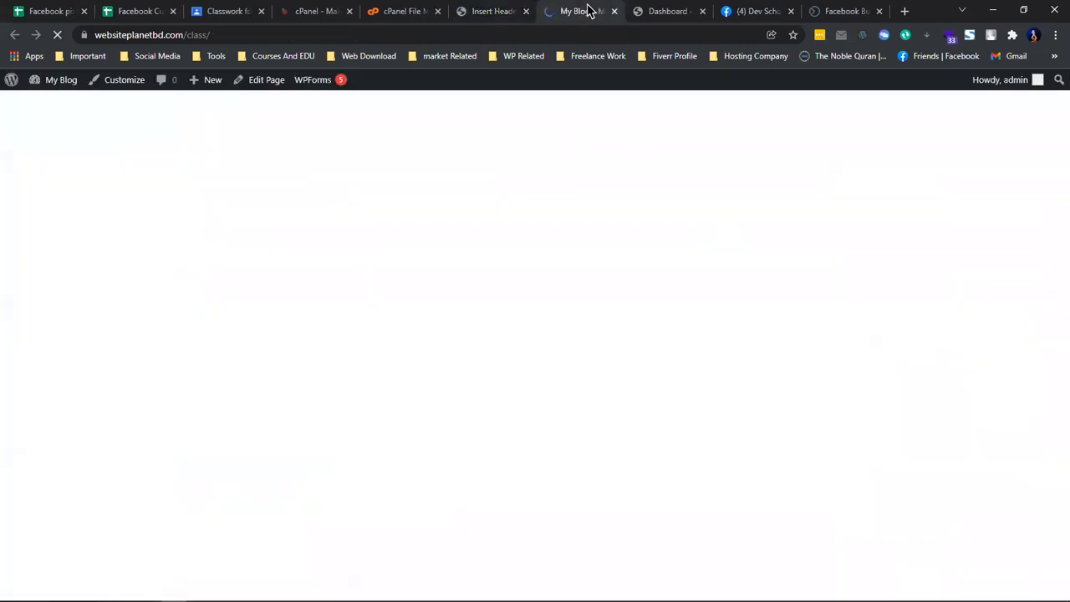
scroll(452, 429, "down", 5)
scroll(452, 430, "down", 10)
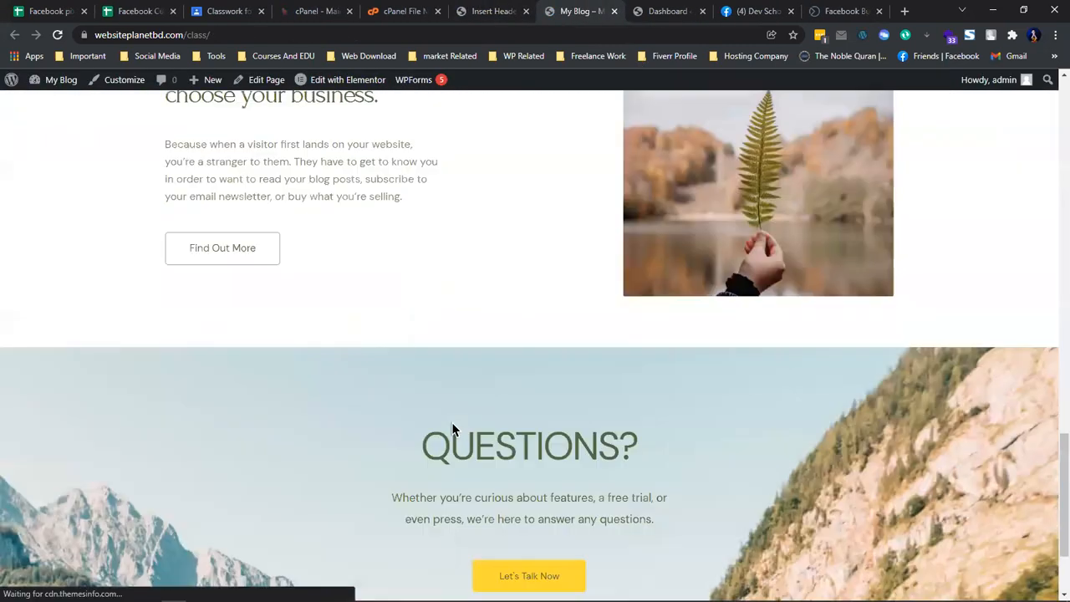
scroll(452, 430, "up", 15)
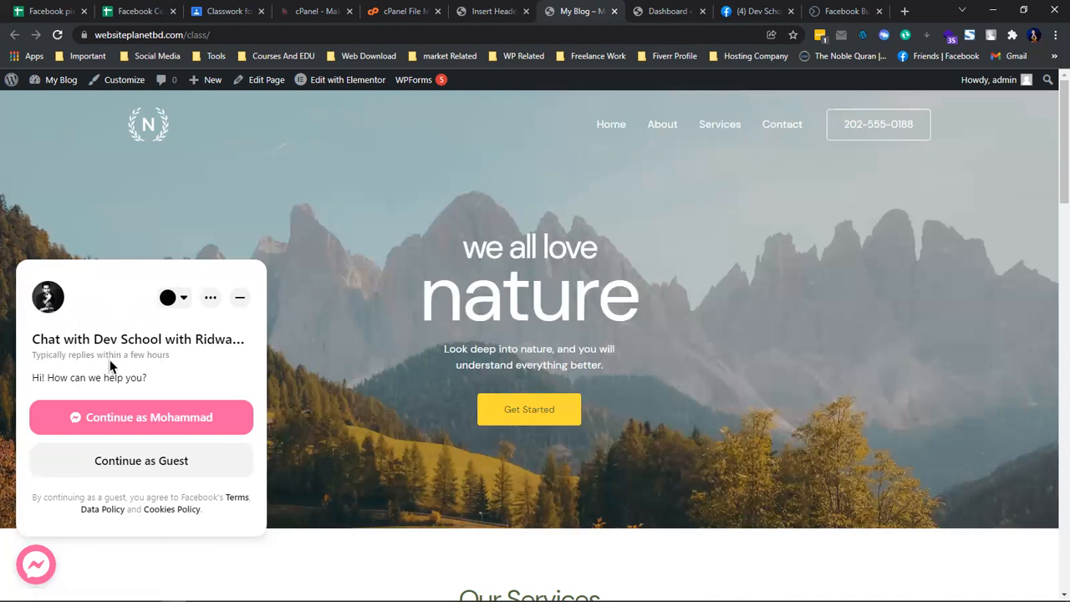
Step: Collapse and reopen the site's Messenger chat box, continue as guest and send the message "Hi"
left_click(239, 298)
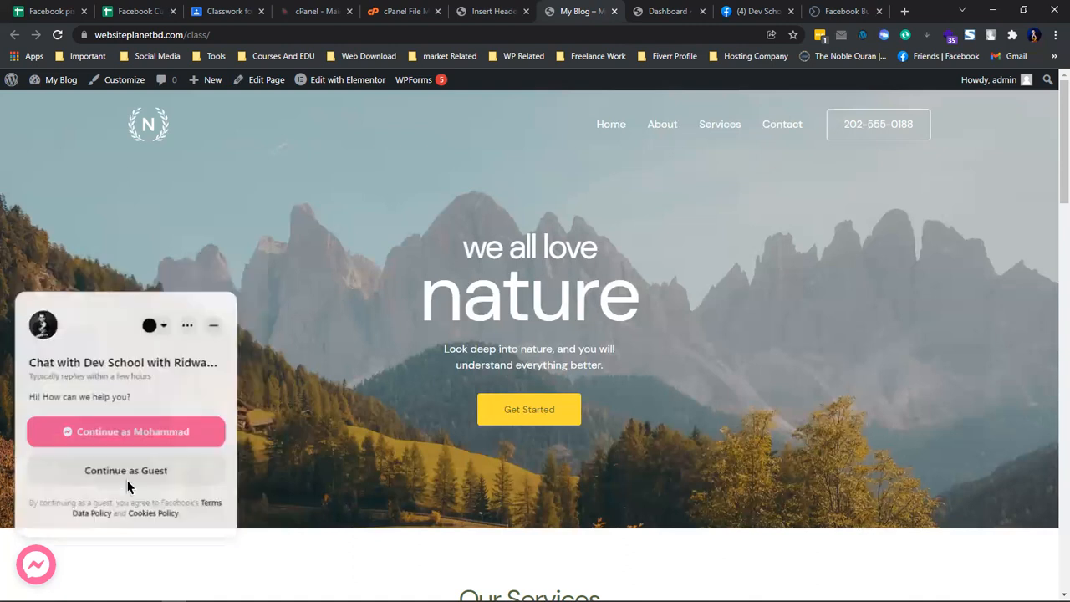
left_click(37, 563)
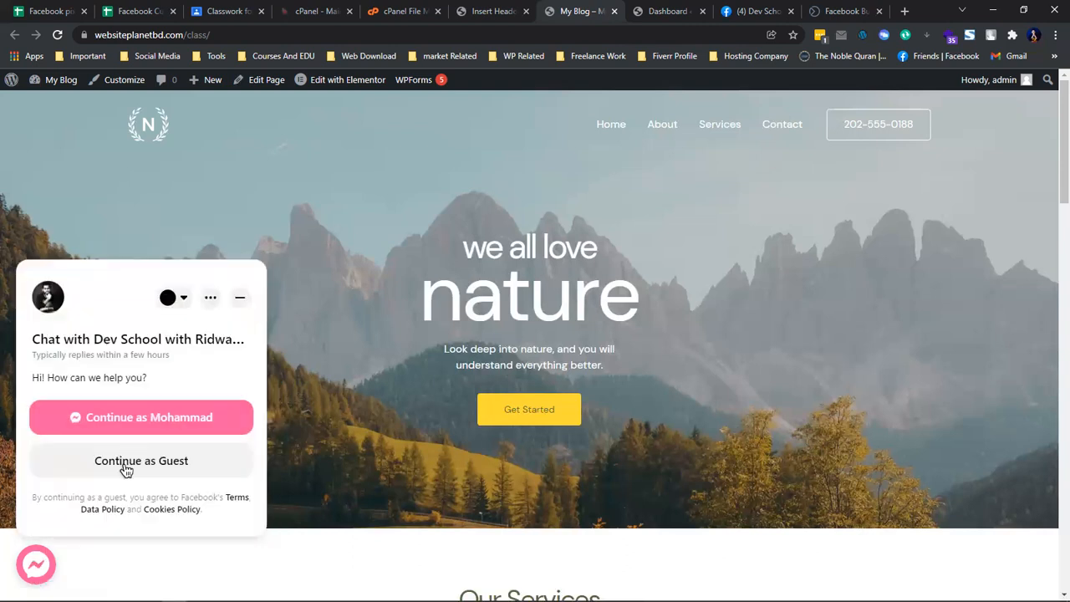
left_click(125, 468)
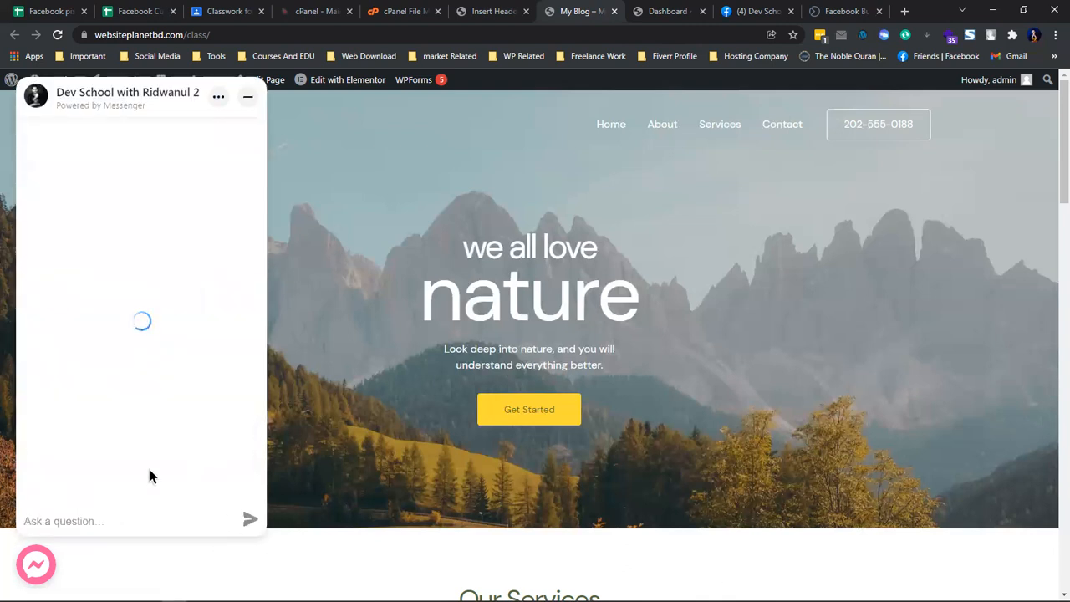
type("Hu")
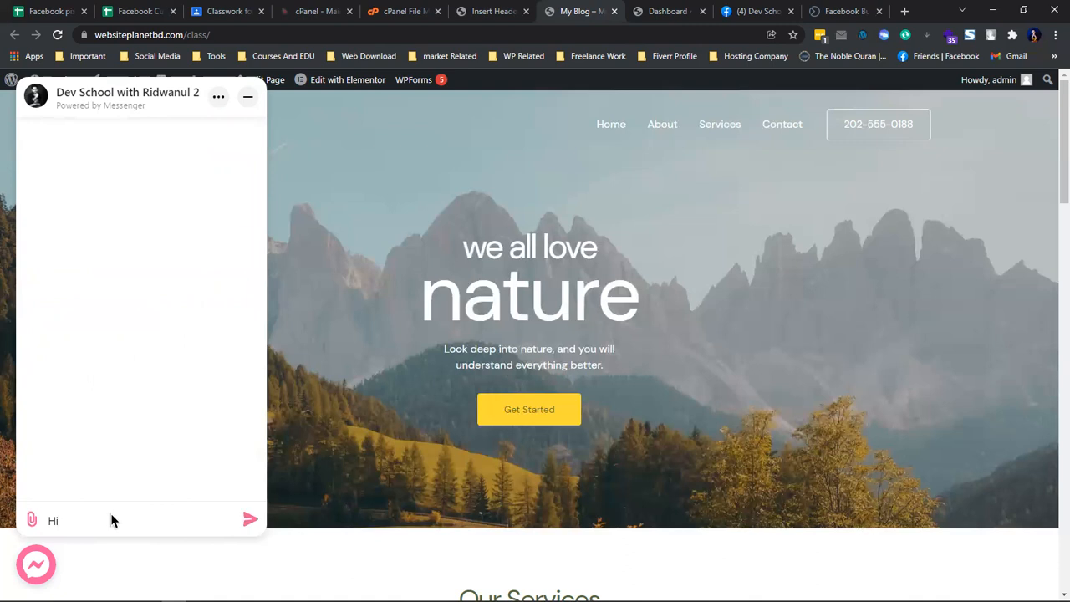
key("Return")
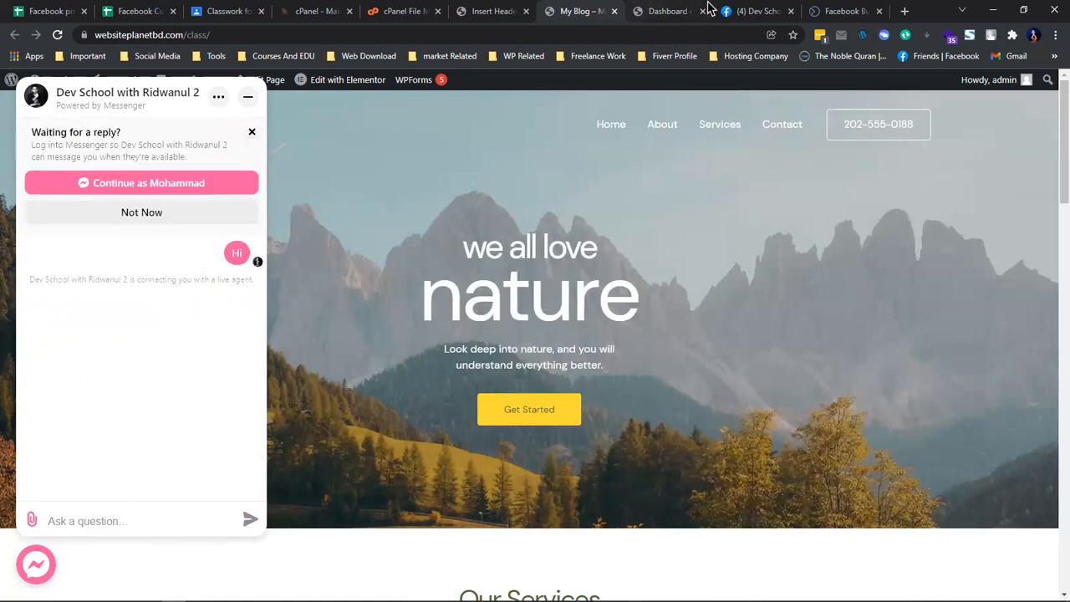
Step: Switch to the Dev School Facebook page, dismiss the notification, leave the page settings and open the page's inbox
left_click(736, 11)
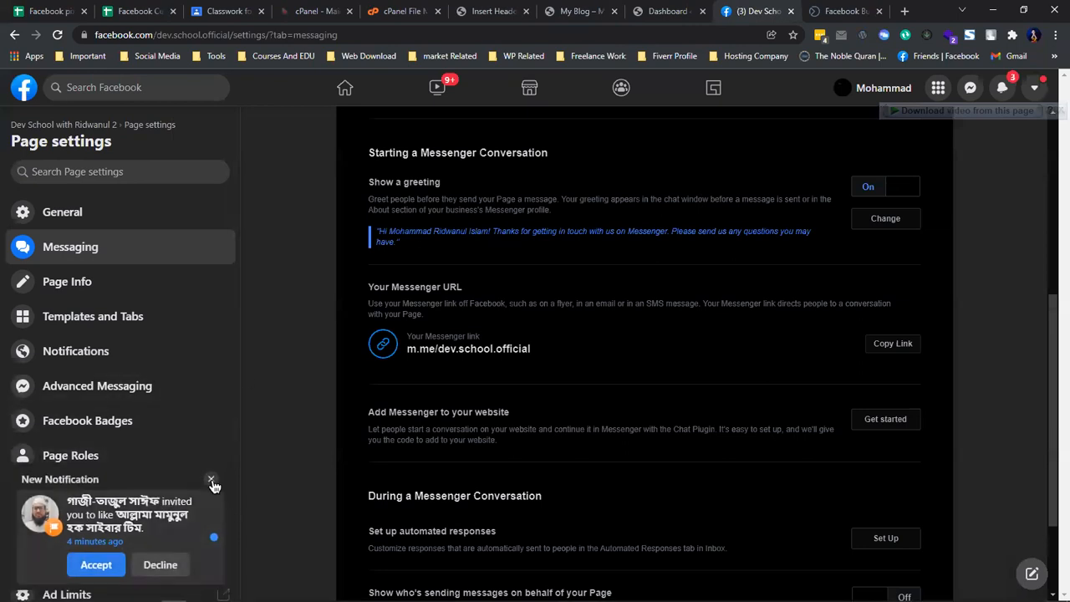
left_click(211, 478)
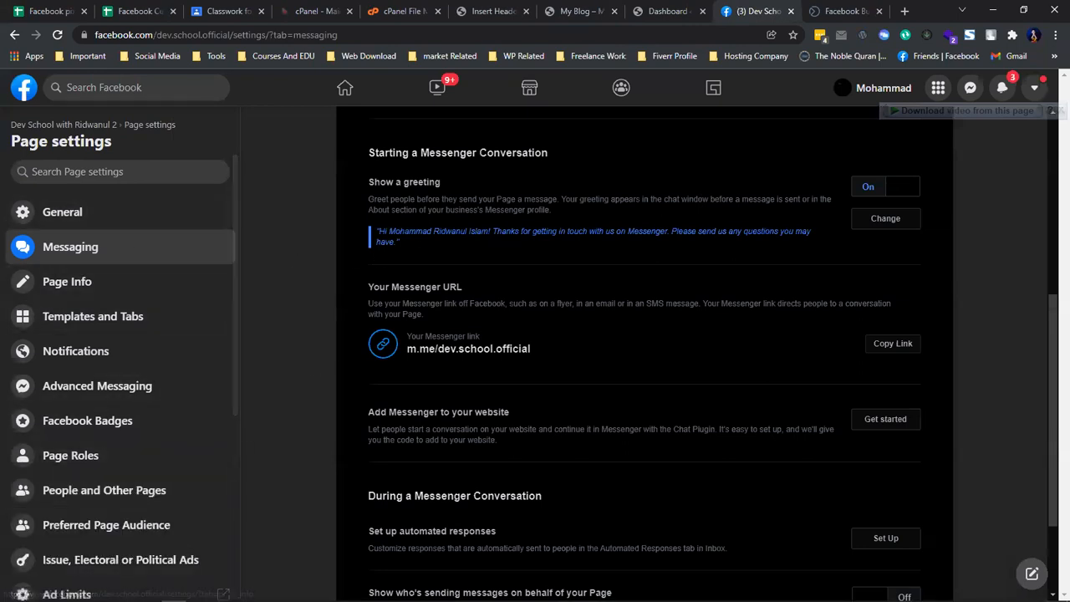
scroll(605, 393, "up", 5)
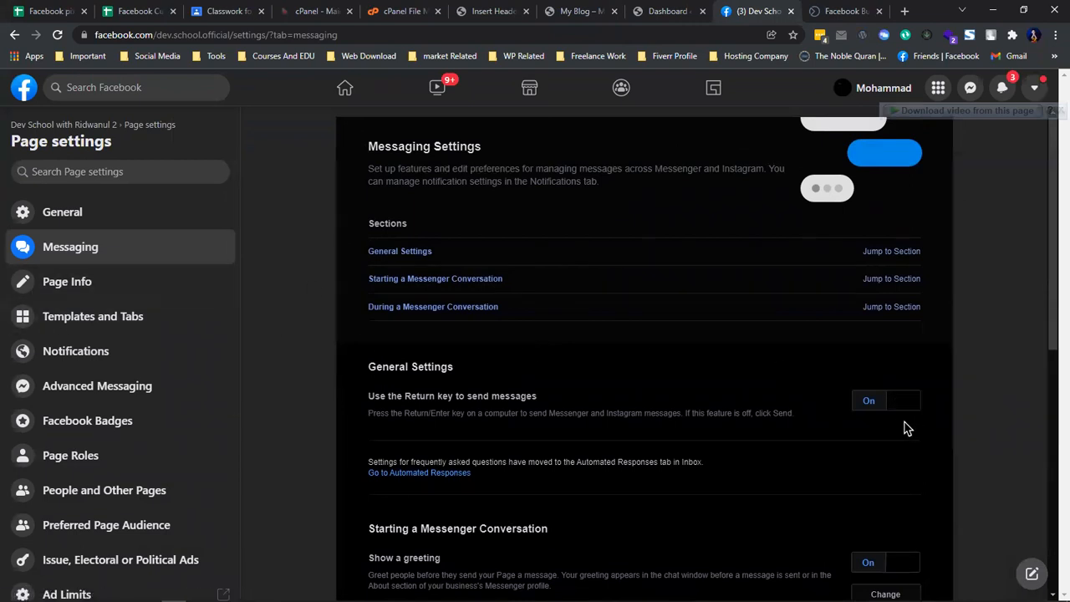
left_click(12, 36)
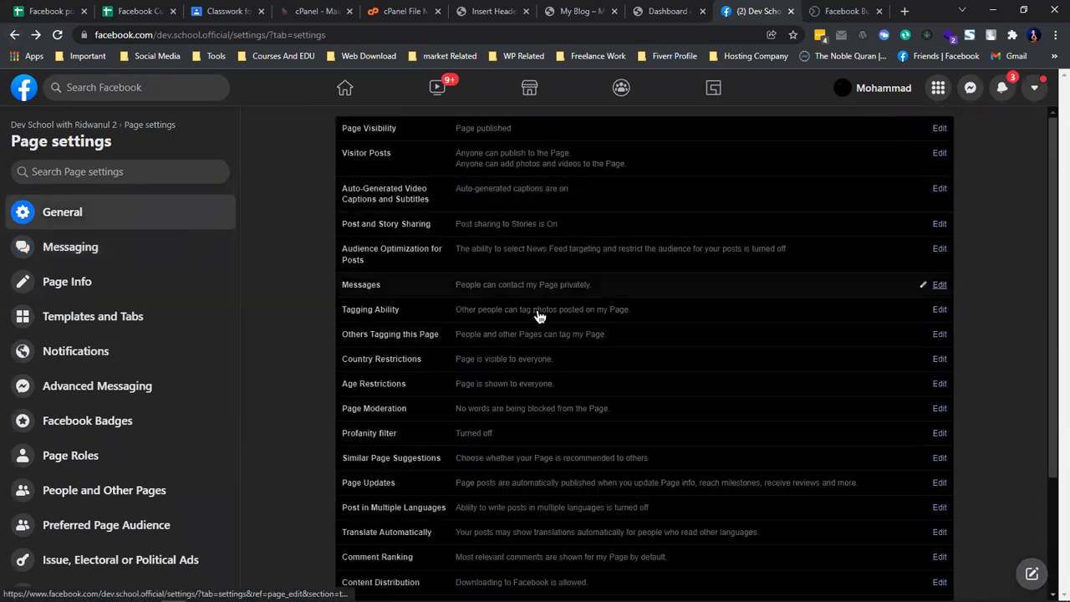
left_click(89, 125)
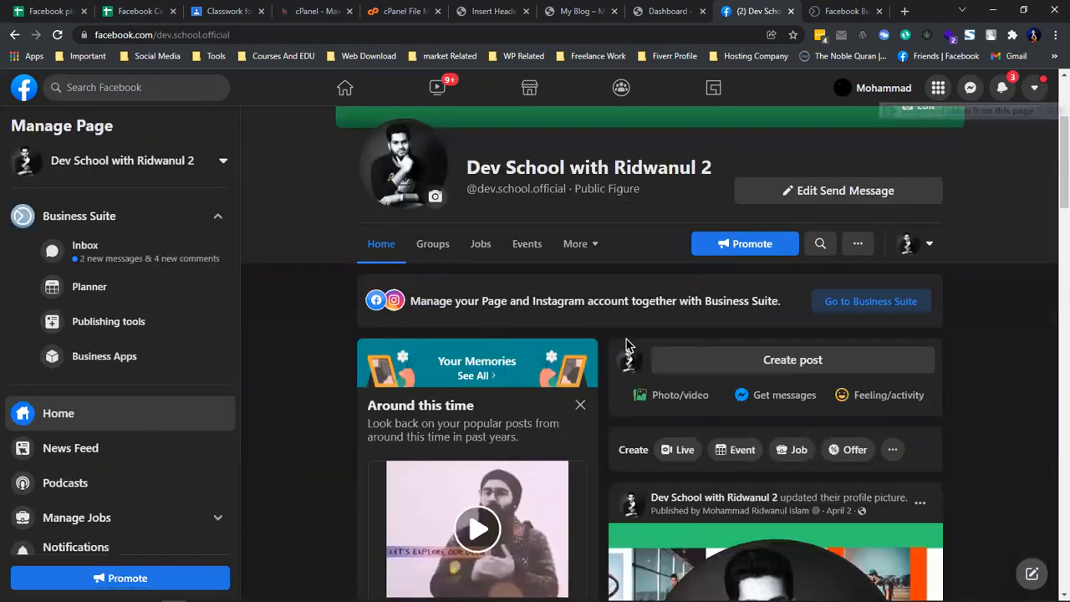
left_click(160, 256)
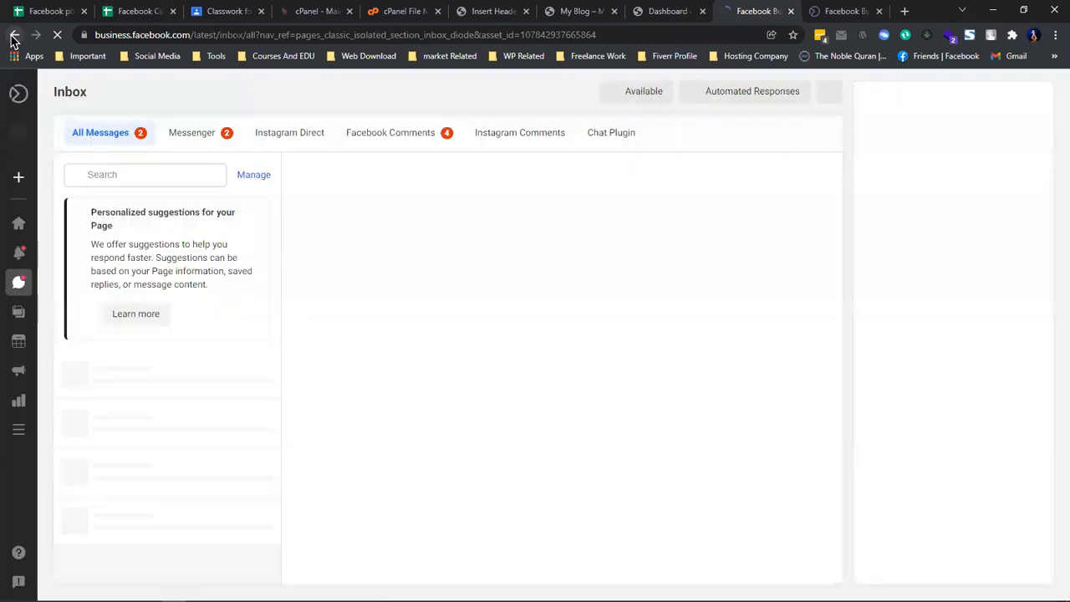
Step: Leave the inbox, close the Facebook page's tab and review the Chat Plugin customization options in Business Suite
left_click(13, 37)
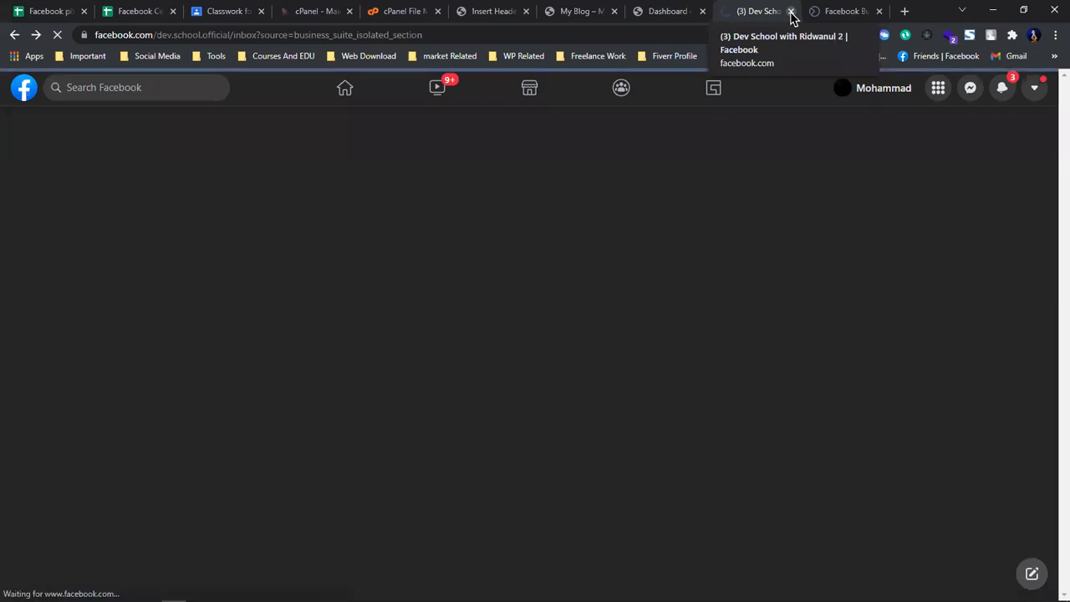
left_click(791, 11)
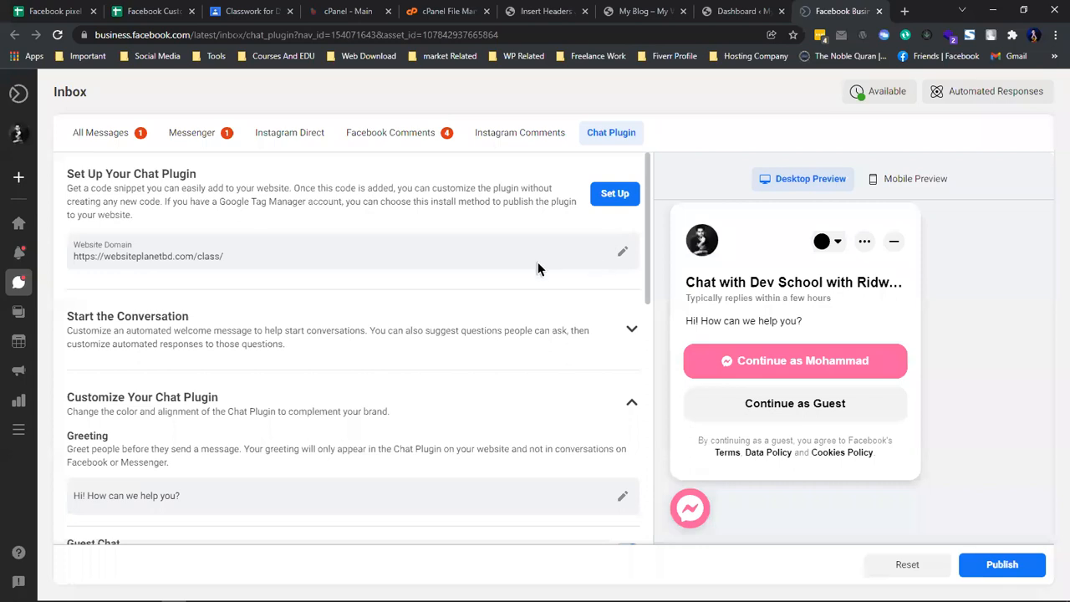
scroll(239, 323, "down", 6)
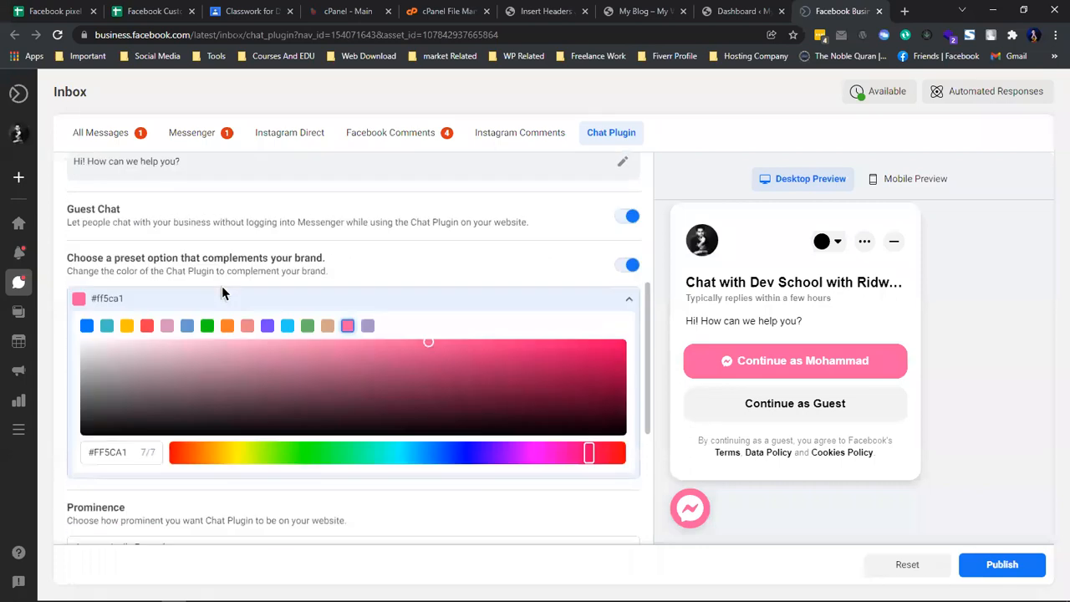
scroll(154, 216, "down", 1)
Step: Look over the Facebook pixel integration notes in the Google Sheets spreadsheet
left_click(59, 10)
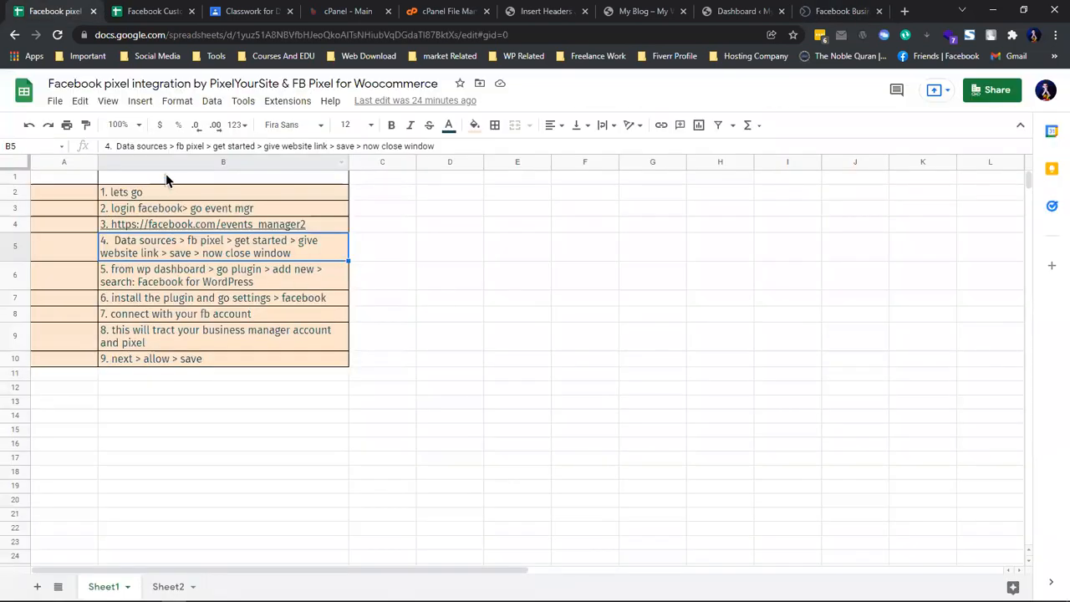
left_click(152, 210)
left_click(167, 334)
scroll(173, 310, "down", 3)
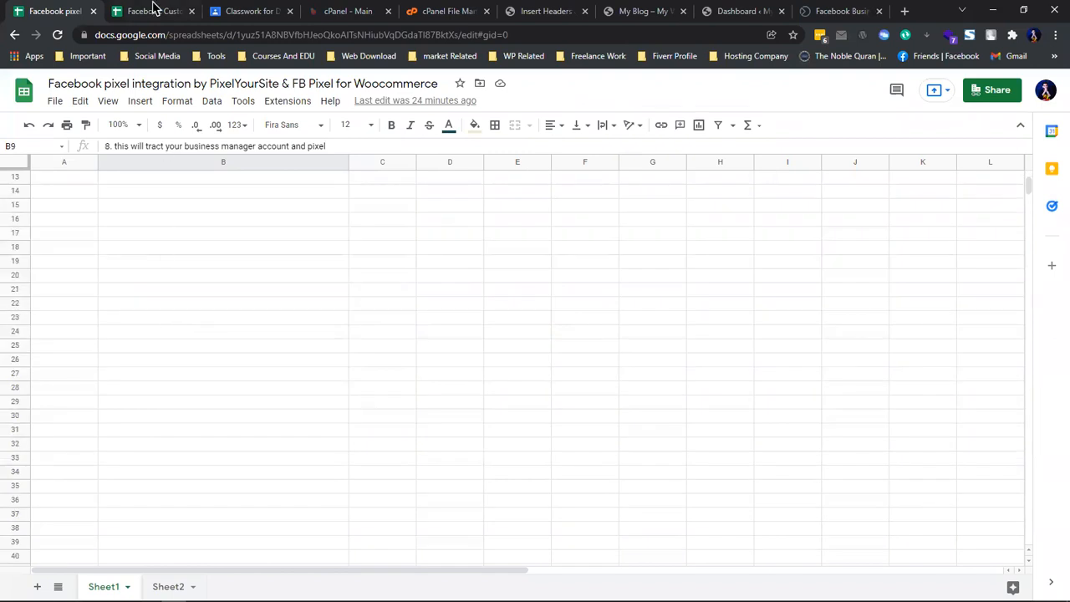
Step: Review the Messenger chat instructions on Sheet1 of the Facebook Customer Chat spreadsheet
left_click(150, 10)
left_click(97, 235)
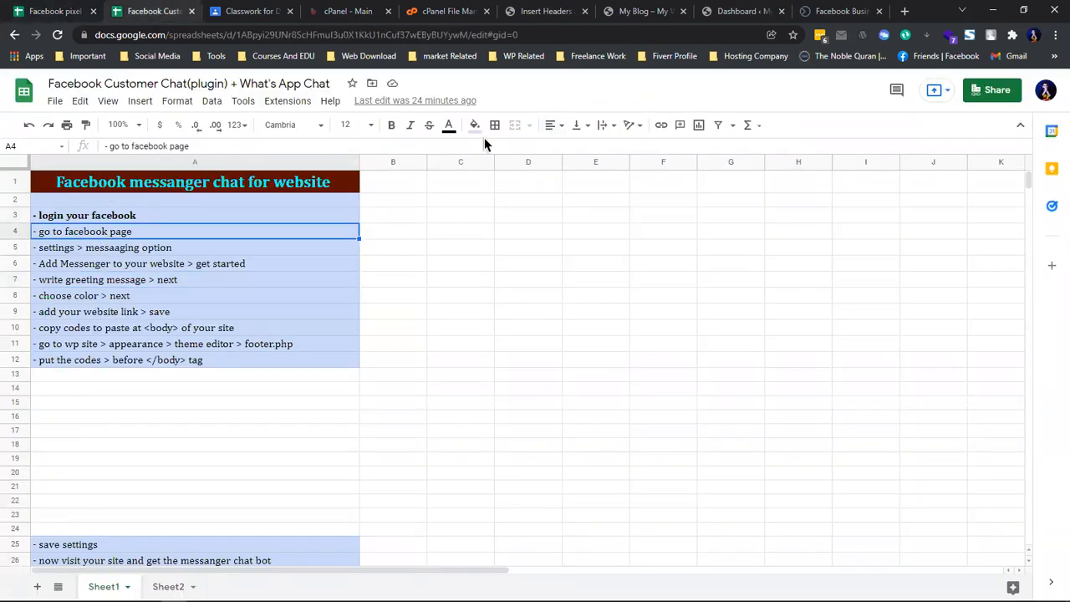
scroll(204, 297, "down", 3)
scroll(103, 396, "up", 3)
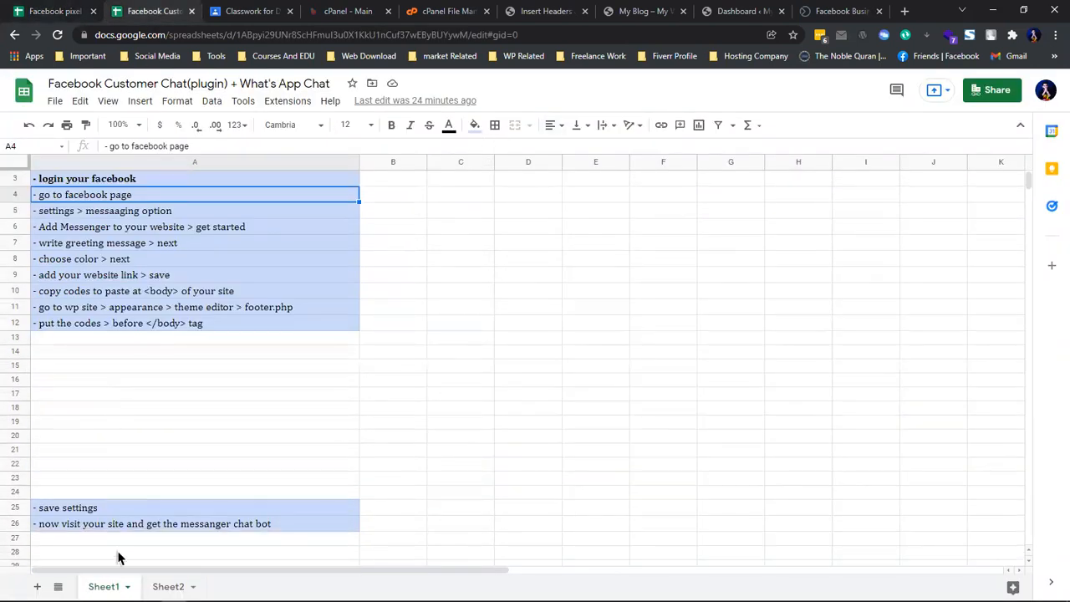
scroll(126, 434, "down", 2)
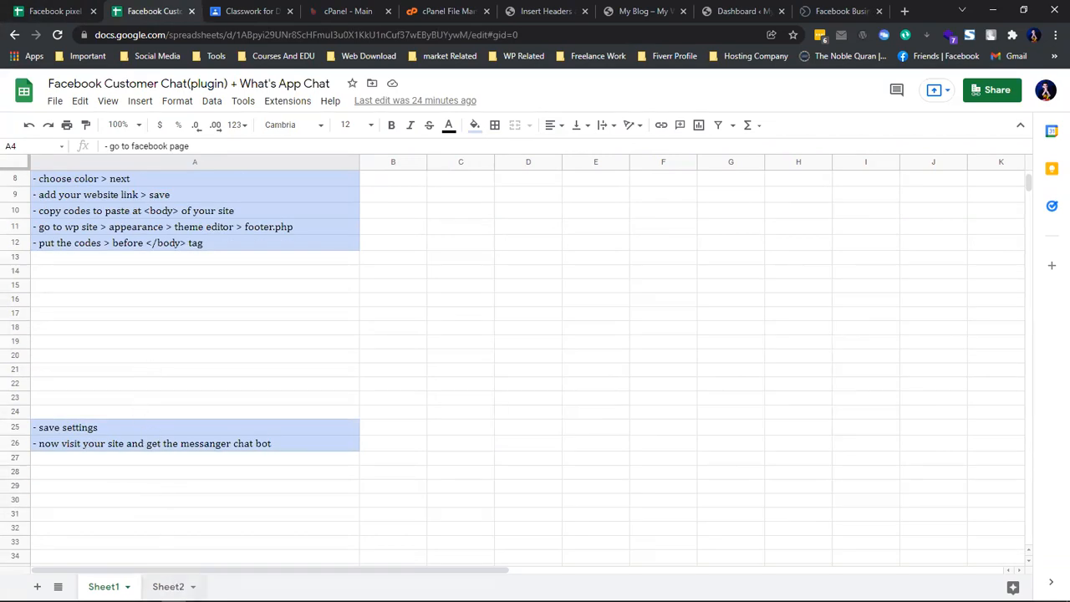
Step: View the Cresta WhatsApp chat plugin instructions on Sheet2, and return to the WordPress admin's Insert Headers and Footers page
left_click(168, 586)
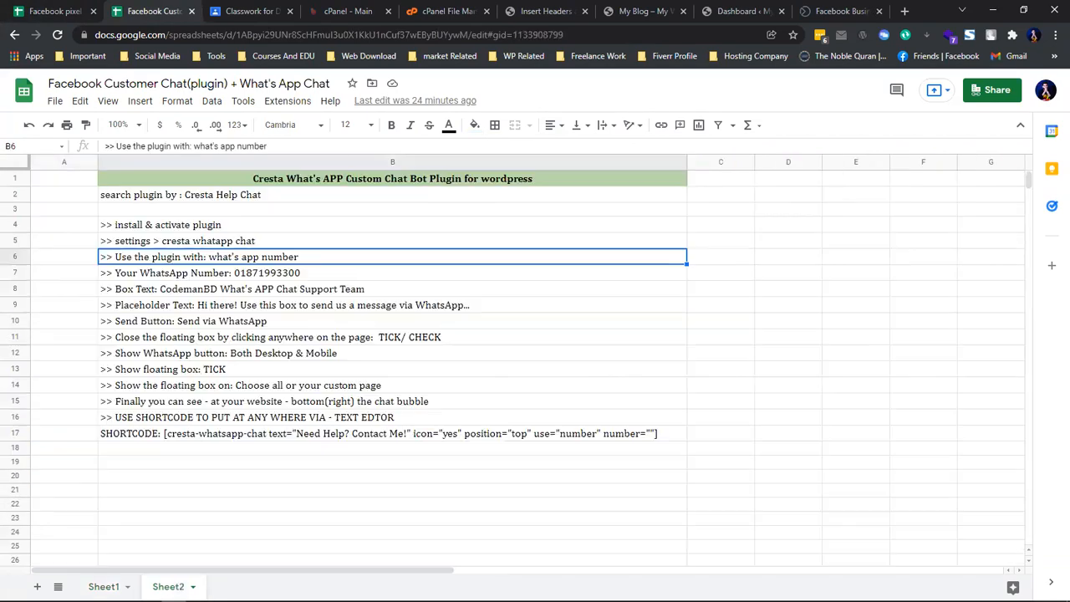
left_click(159, 213)
left_click(547, 11)
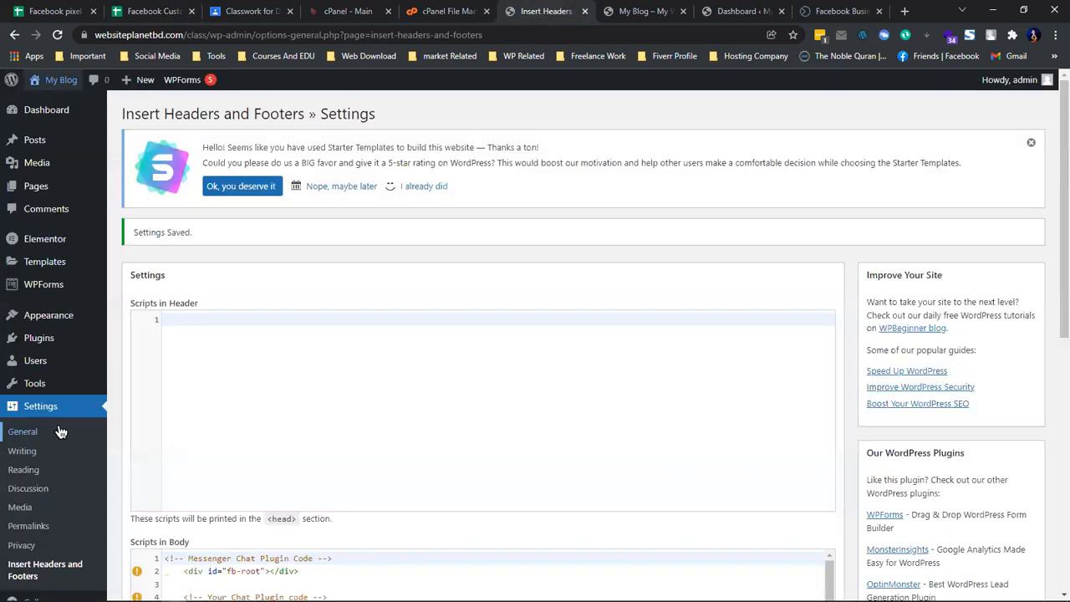
Step: Open the page for adding new plugins in the WordPress admin and close the old My Blog site tab
mouse_move(40, 339)
left_click(137, 358)
left_click(642, 11)
left_click(683, 11)
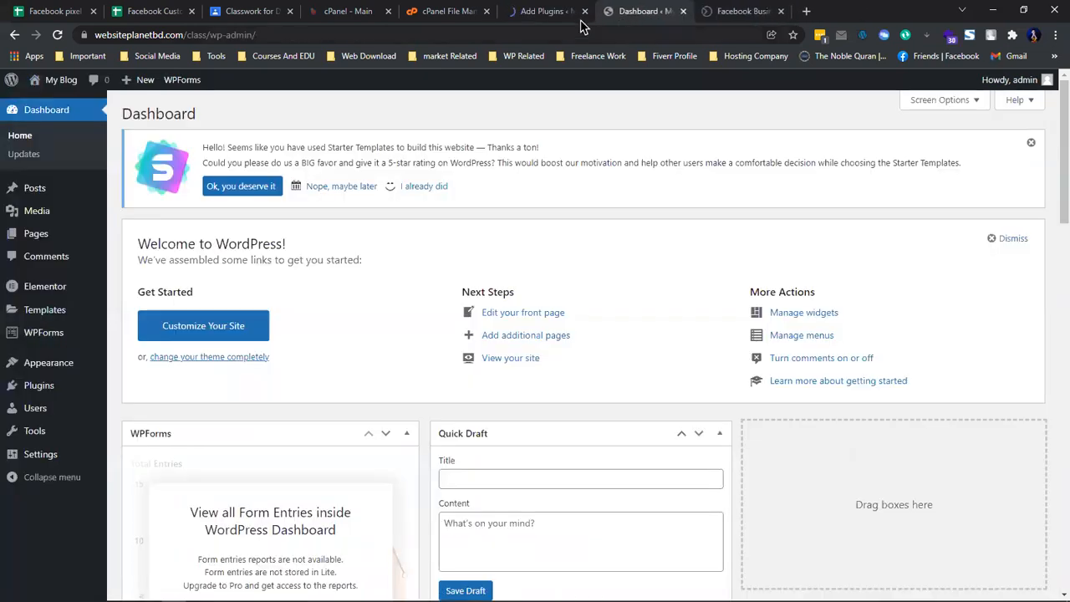
left_click(539, 11)
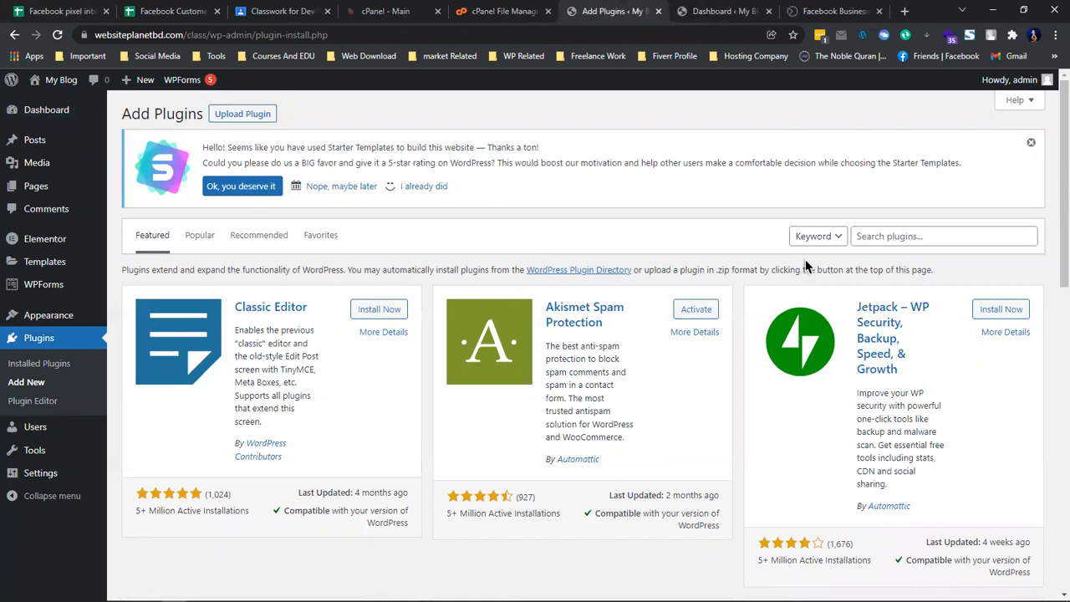
Step: Search the plugin directory for "cresta", then install and activate the Cresta Help Chat plugin
left_click(876, 236)
type("cresta")
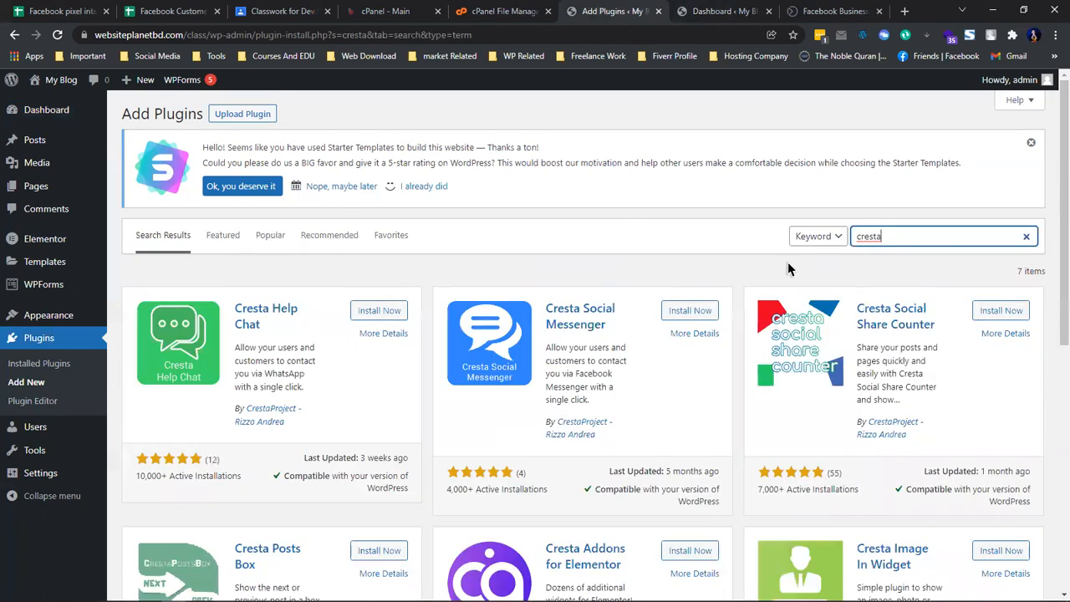
left_click(387, 316)
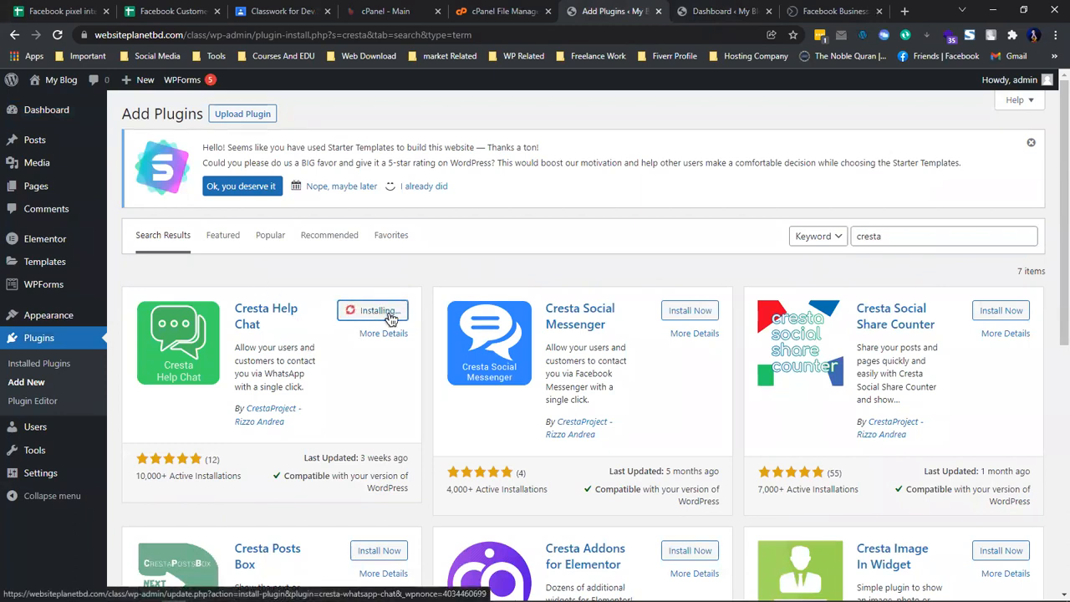
left_click(390, 314)
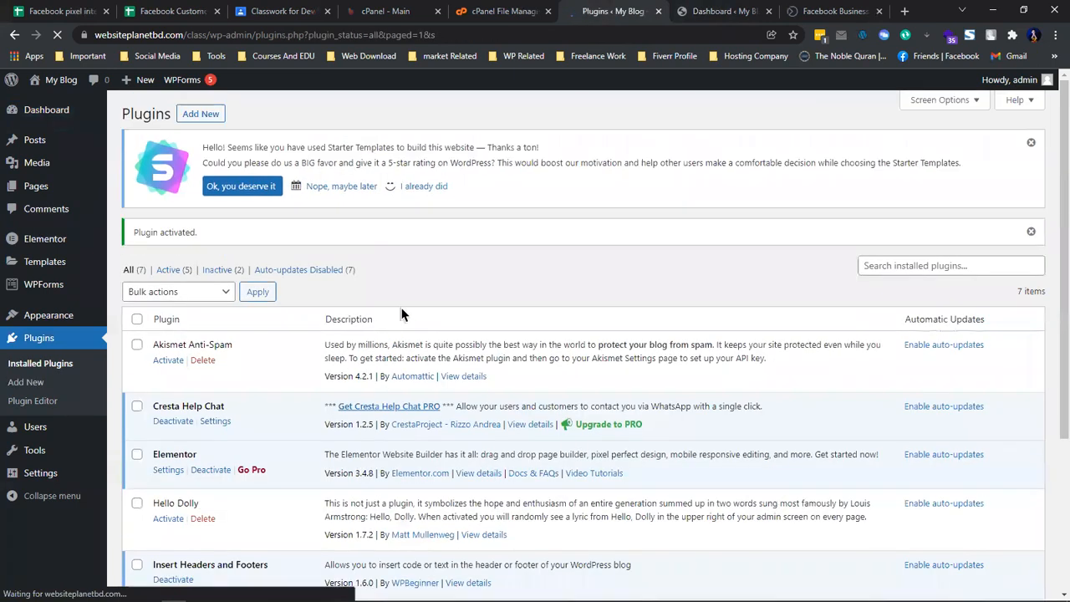
Step: Open the Cresta Help Chat settings page at its General Box Settings section
scroll(331, 316, "down", 2)
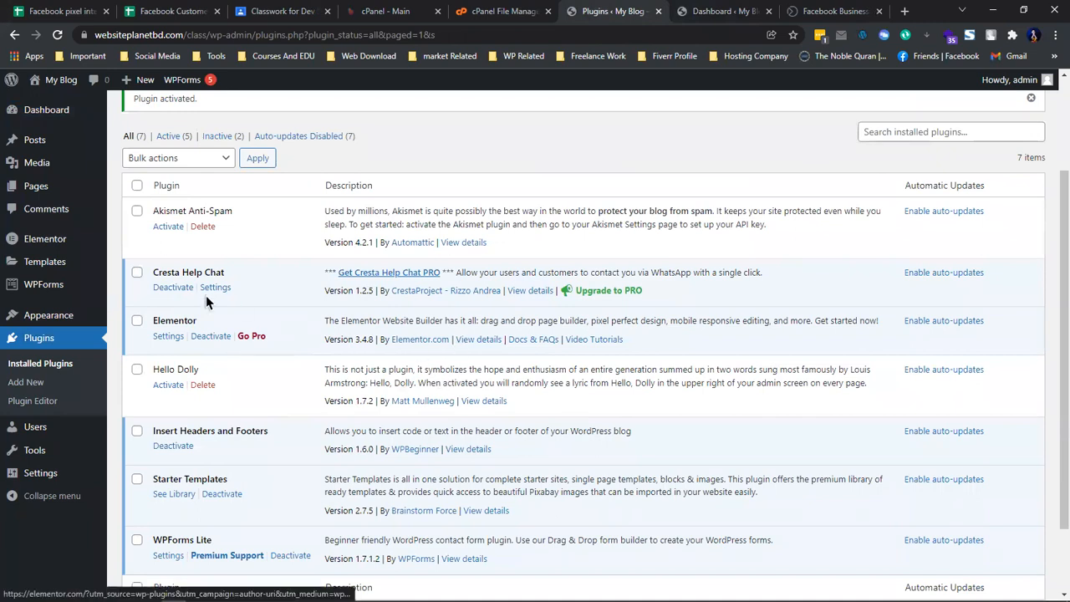
mouse_move(60, 481)
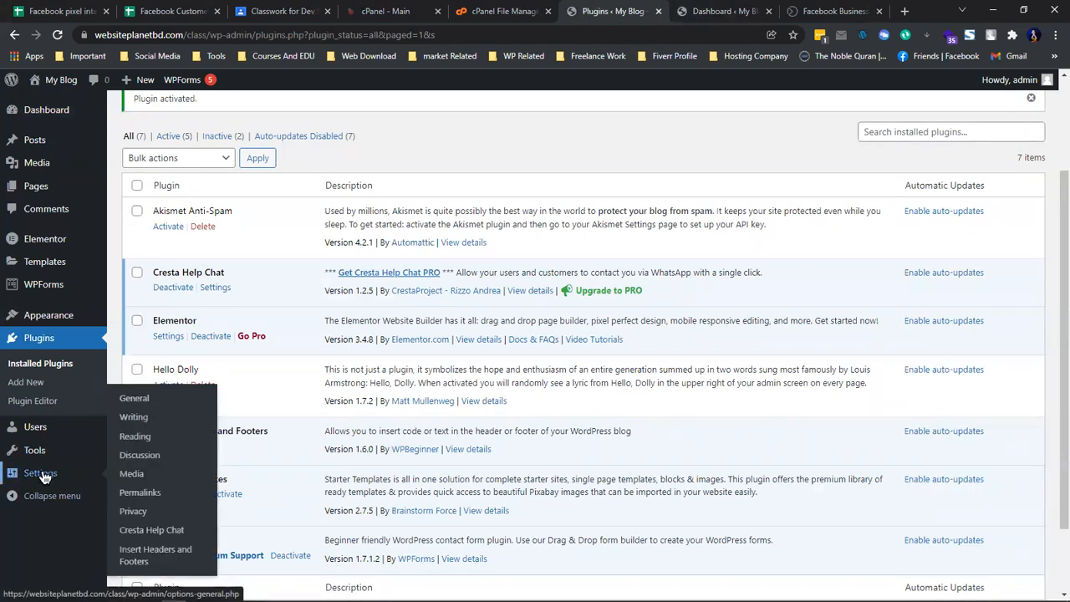
left_click(155, 532)
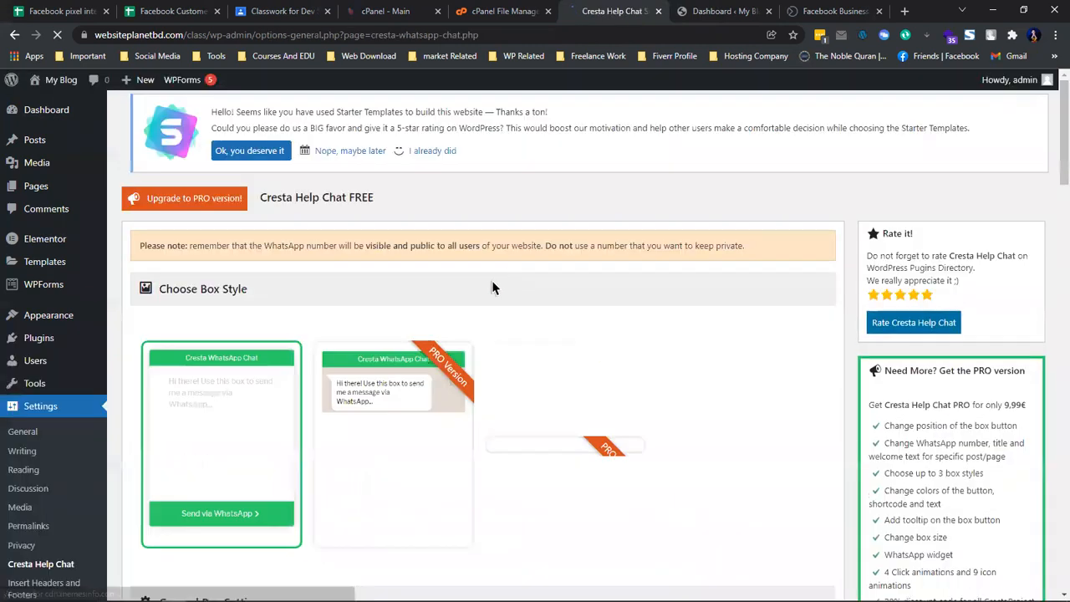
scroll(276, 326, "down", 3)
scroll(274, 318, "down", 3)
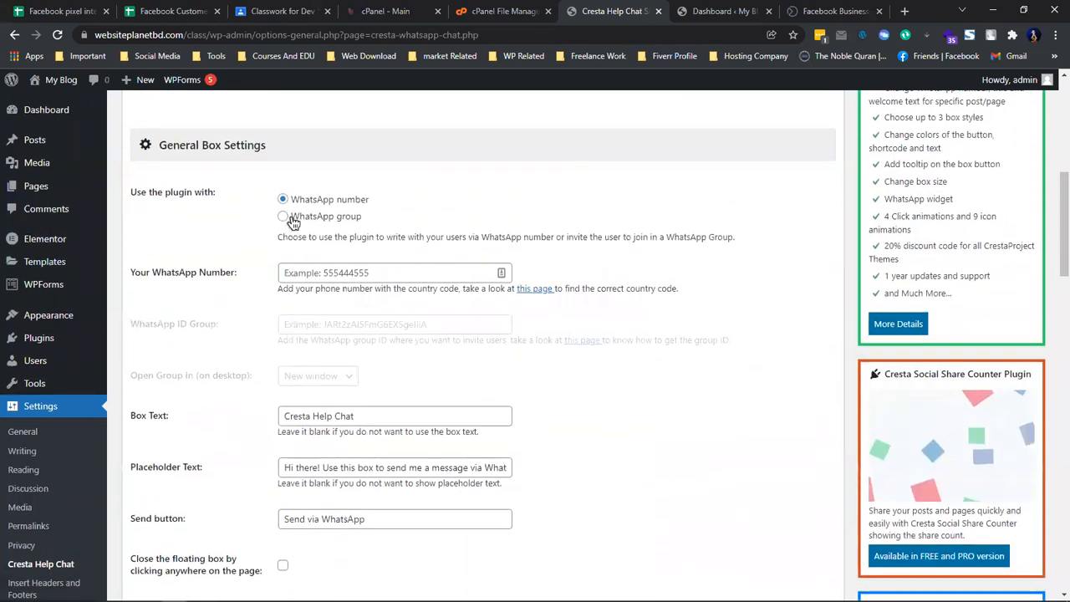
Step: Try the WhatsApp group mode, return the plugin to WhatsApp number, and fill in the saved WhatsApp phone number
left_click(293, 221)
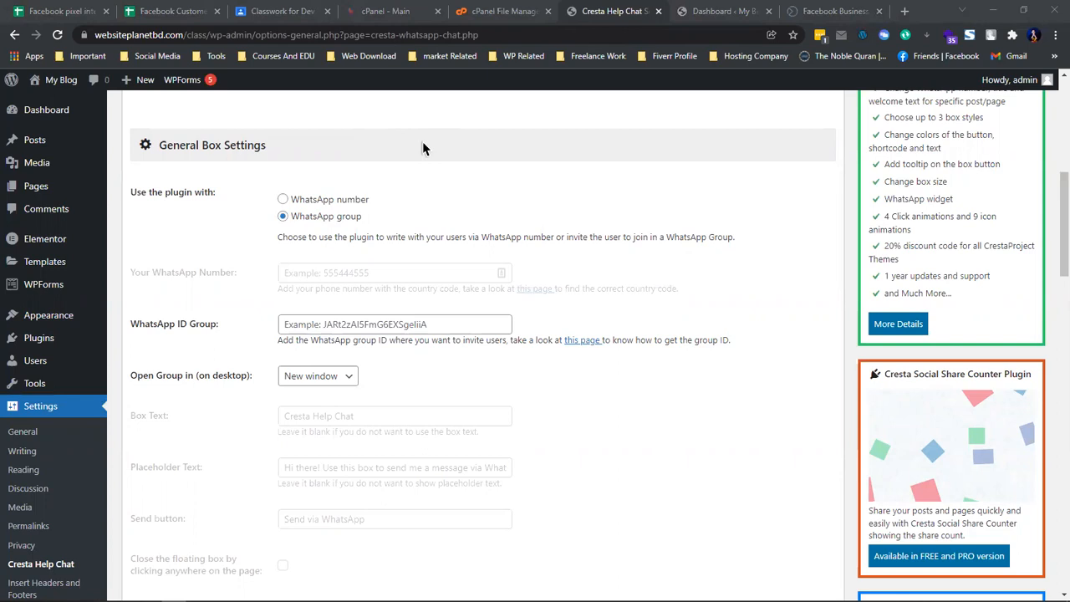
left_click(320, 202)
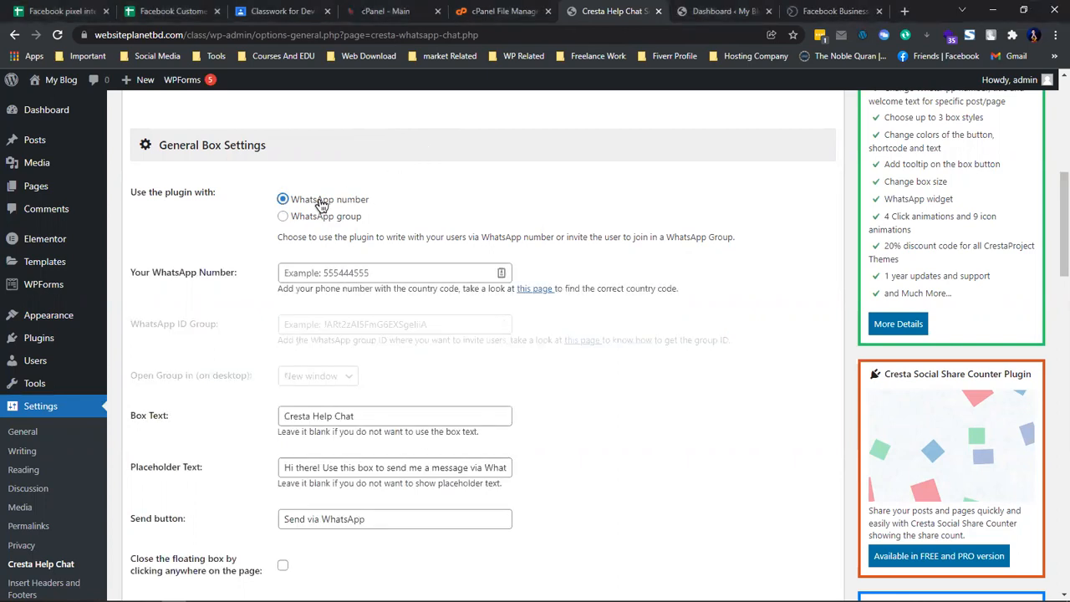
left_click(318, 272)
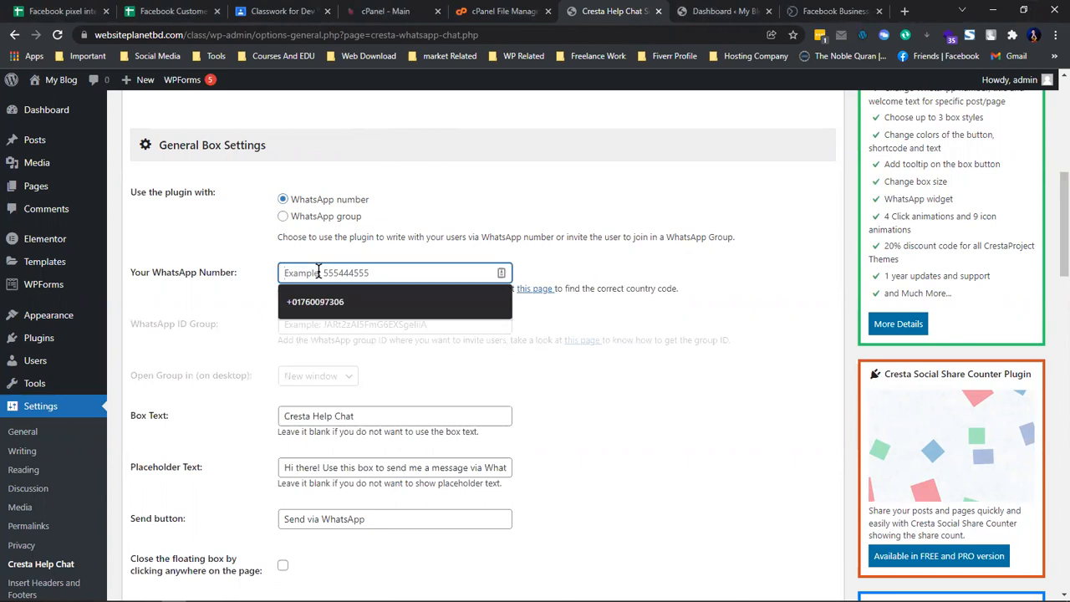
left_click(315, 301)
scroll(348, 319, "down", 1)
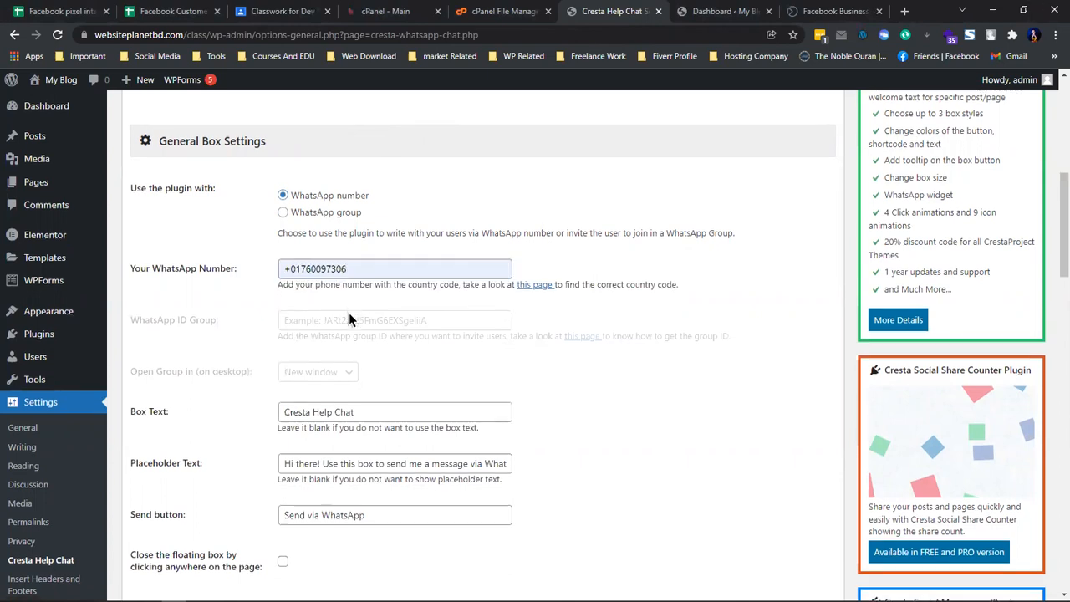
scroll(349, 312, "down", 2)
Step: Examine the Box Text, Placeholder Text and Send button wording of the chat box
left_click(356, 215)
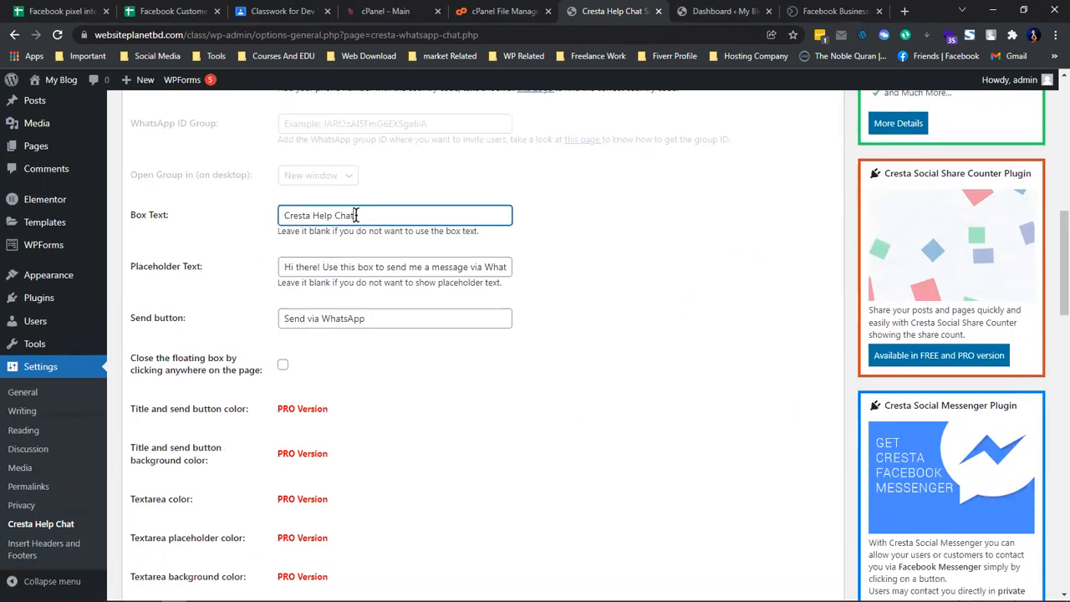
left_click_drag(356, 215, 244, 219)
left_click(291, 245)
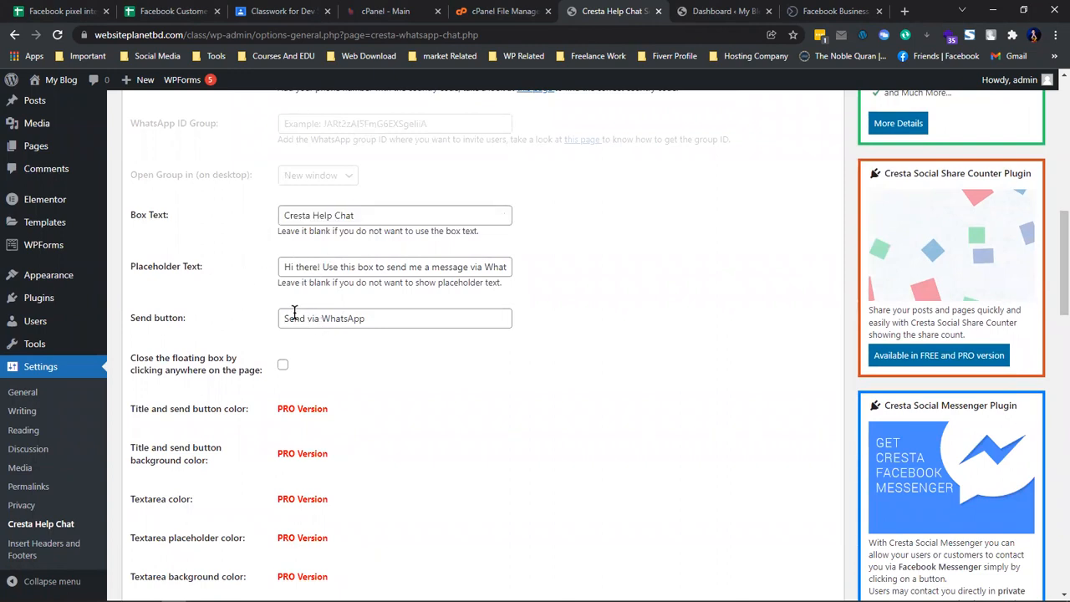
left_click_drag(281, 318, 386, 308)
left_click(321, 318)
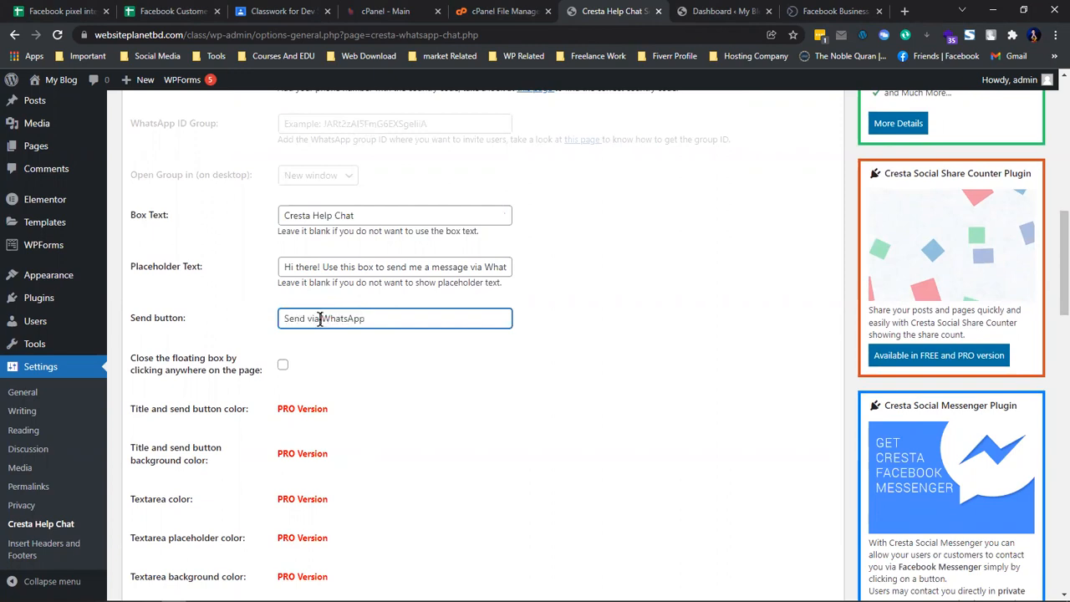
left_click_drag(321, 319, 239, 293)
left_click(237, 295)
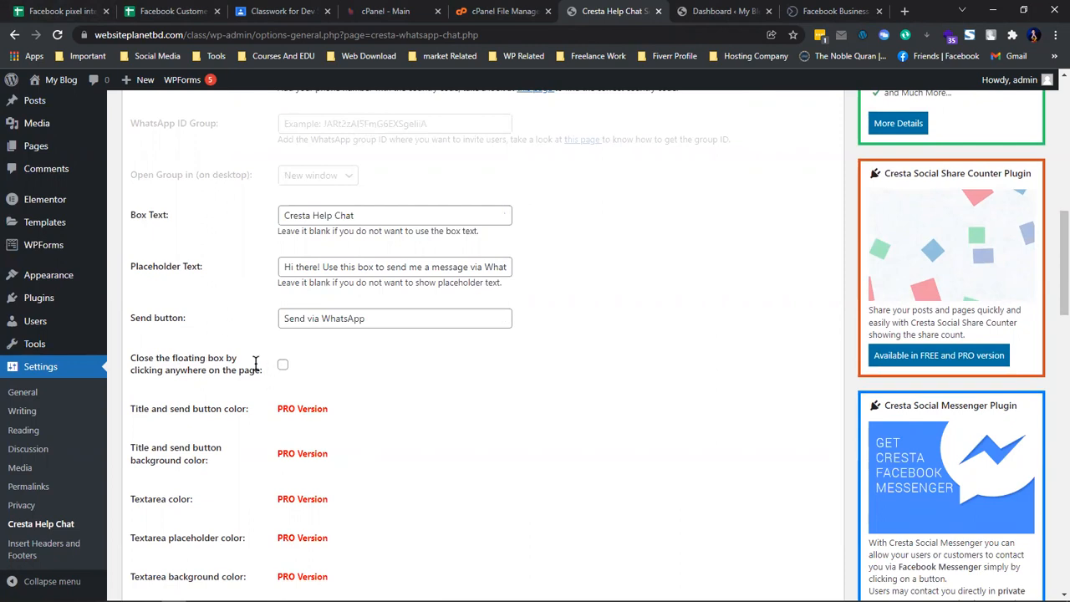
Step: Try the Entire website option for the floating box, and clear its Post and Blog page options
scroll(255, 364, "down", 8)
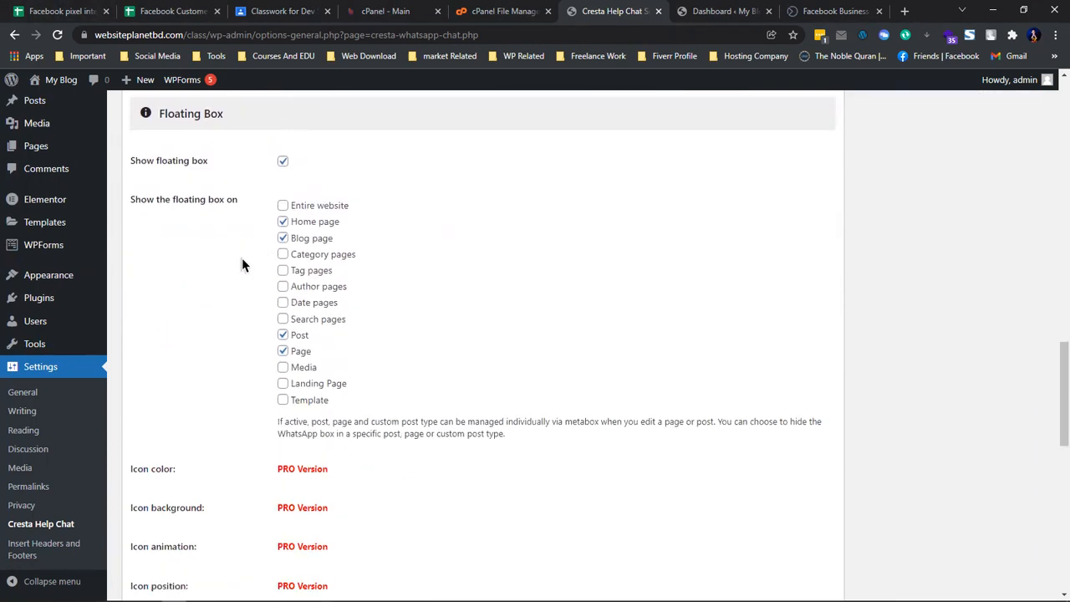
left_click(283, 205)
left_click(282, 206)
left_click(282, 335)
left_click(284, 239)
Step: Examine the shortcode and PHP code offered for placing the WhatsApp button in posts, pages or theme code
scroll(290, 413, "down", 10)
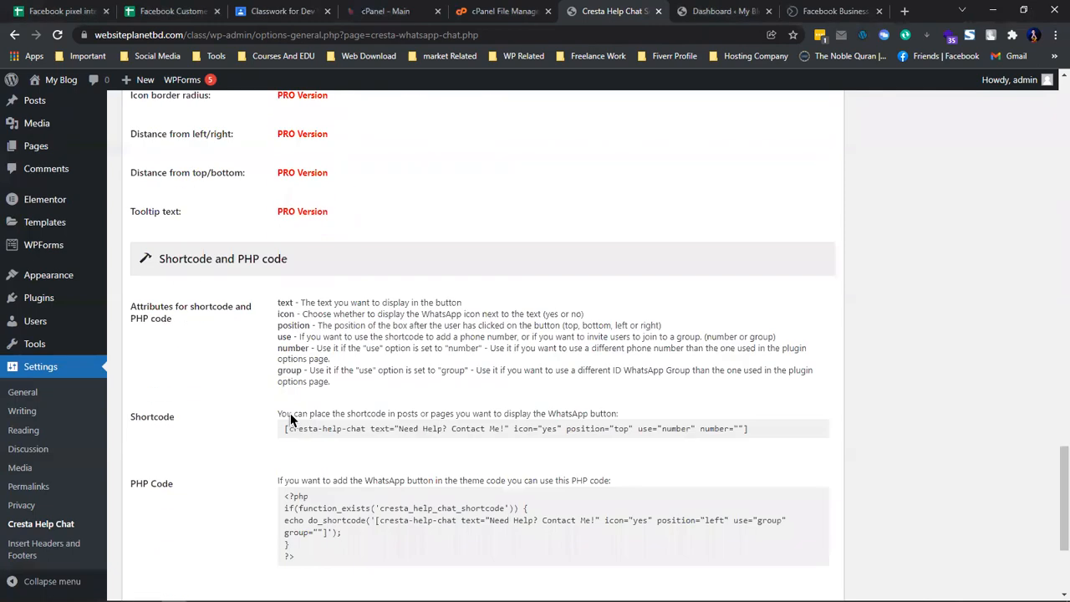
scroll(290, 413, "up", 1)
scroll(290, 413, "down", 1)
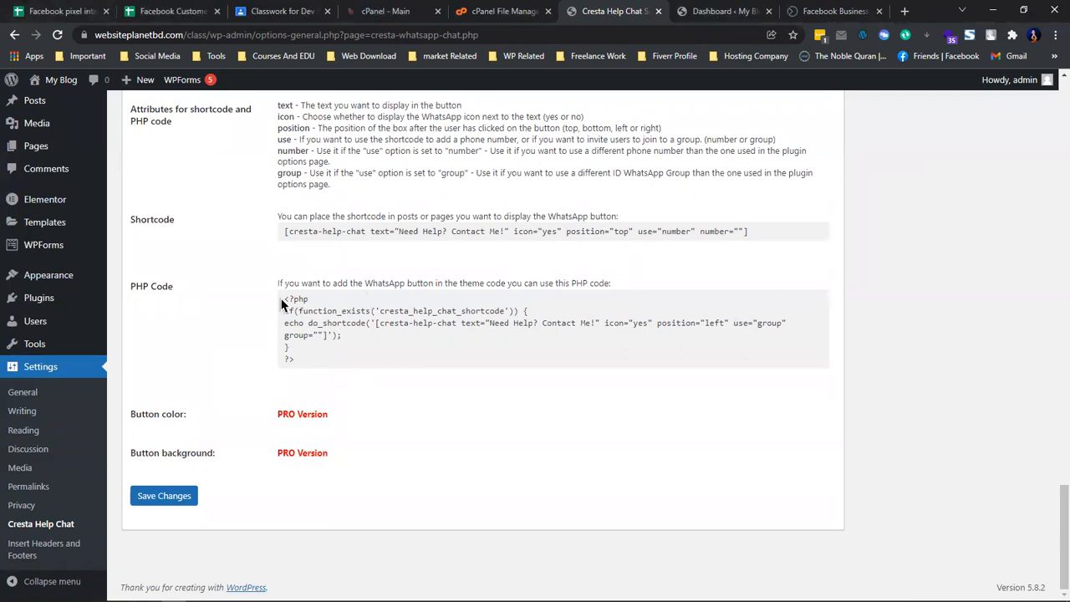
left_click_drag(282, 296, 308, 361)
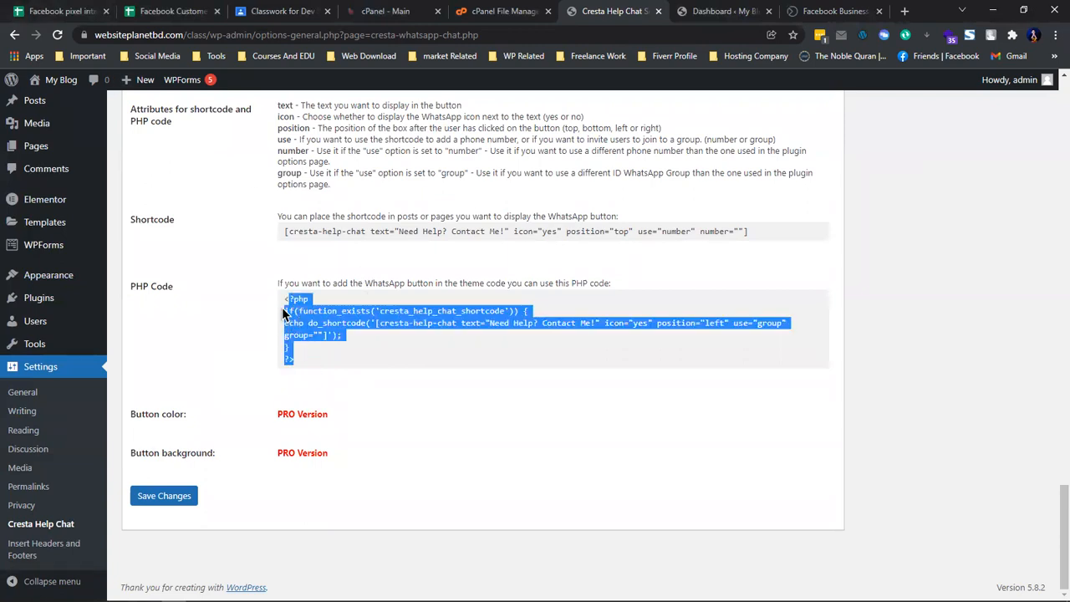
left_click(287, 276)
left_click_drag(283, 231, 754, 236)
left_click(677, 230)
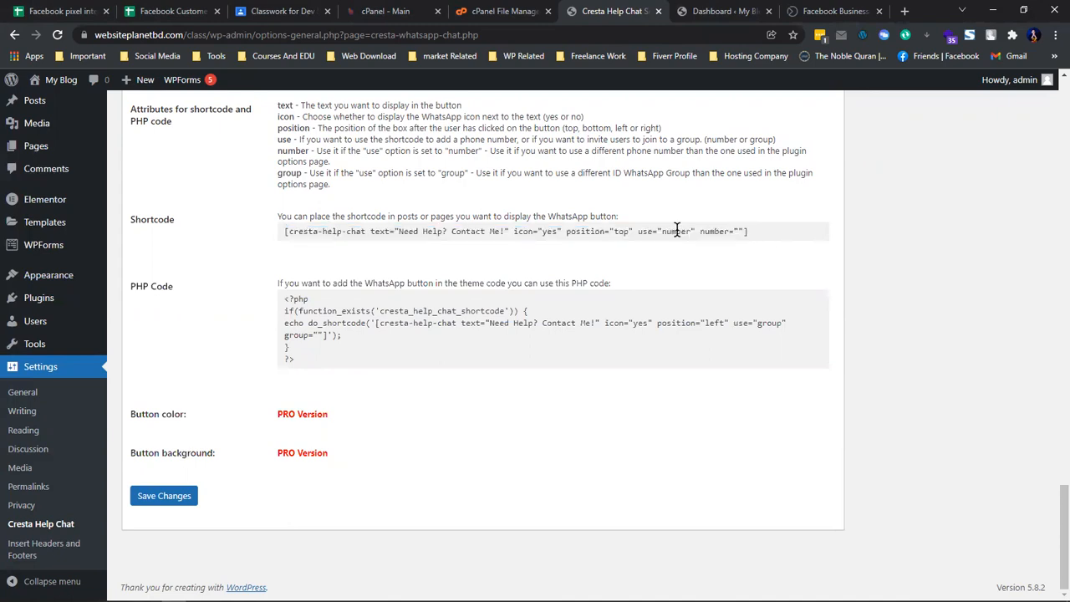
Step: Save the Cresta Help Chat settings
scroll(359, 289, "up", 5)
scroll(334, 321, "down", 5)
left_click(167, 496)
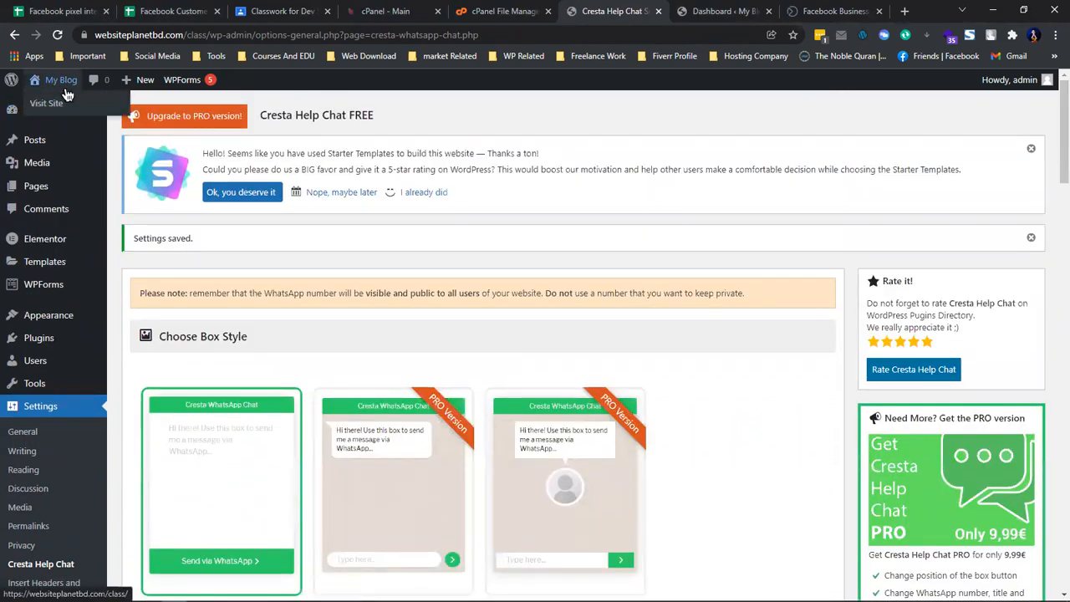
Step: Open the My Blog site in a new tab, close the Dashboard tab and switch to the site
middle_click(60, 99)
left_click(643, 11)
left_click(740, 11)
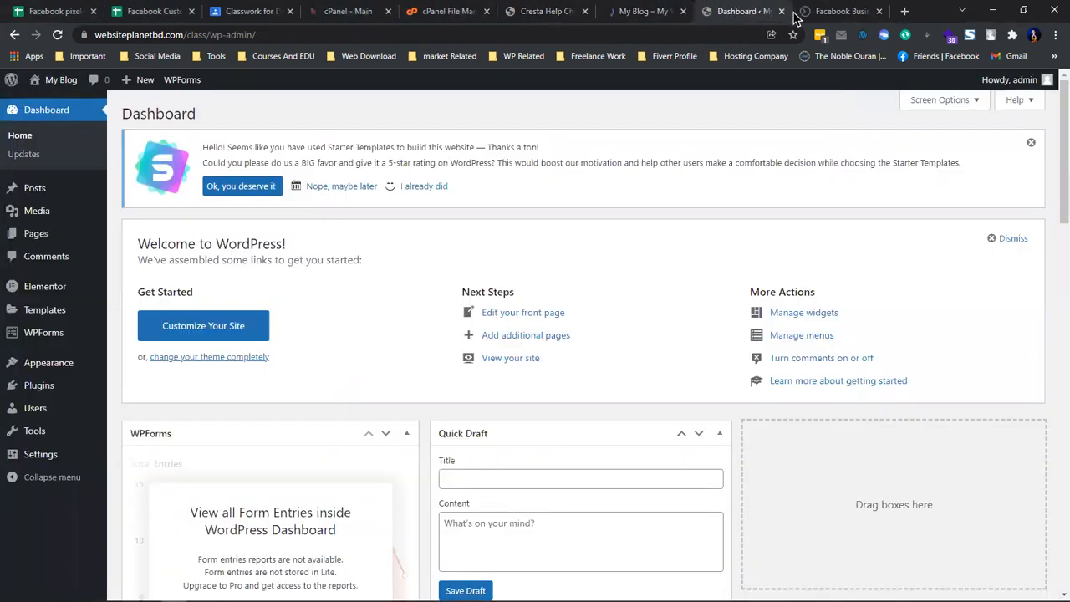
left_click(781, 12)
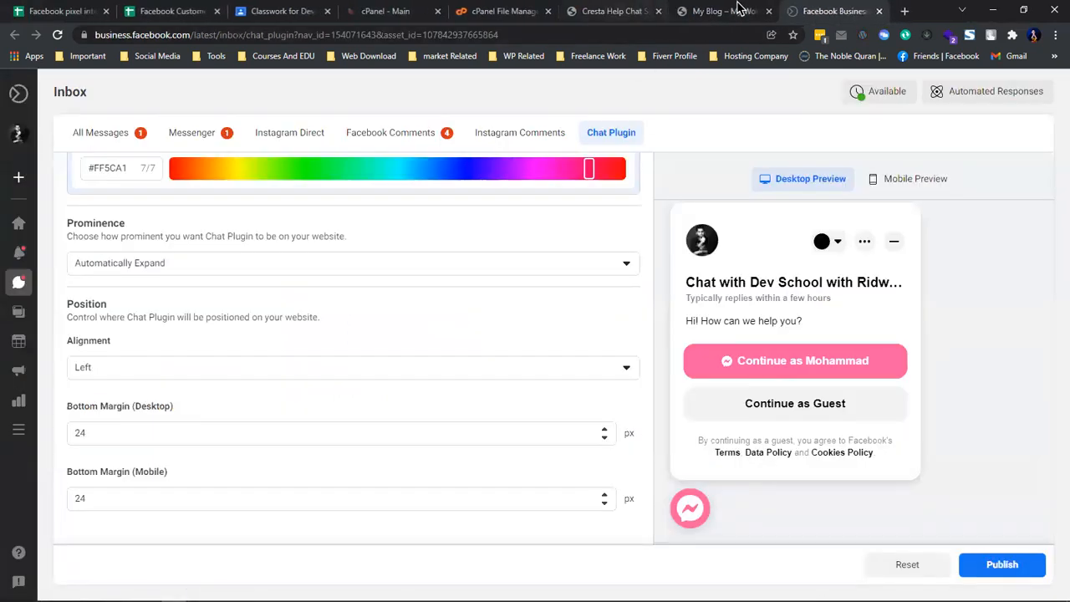
left_click(738, 8)
Step: Dismiss the Messenger login prompt and minimize the Messenger chat window on the site's homepage
scroll(1003, 527, "down", 5)
scroll(1012, 542, "up", 5)
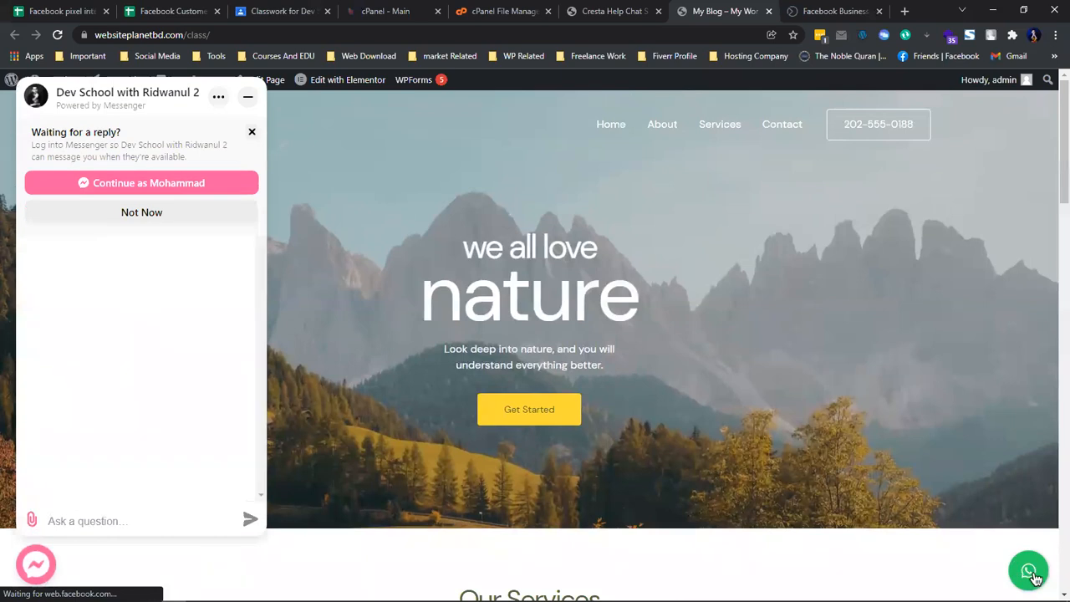
left_click(252, 132)
left_click(249, 97)
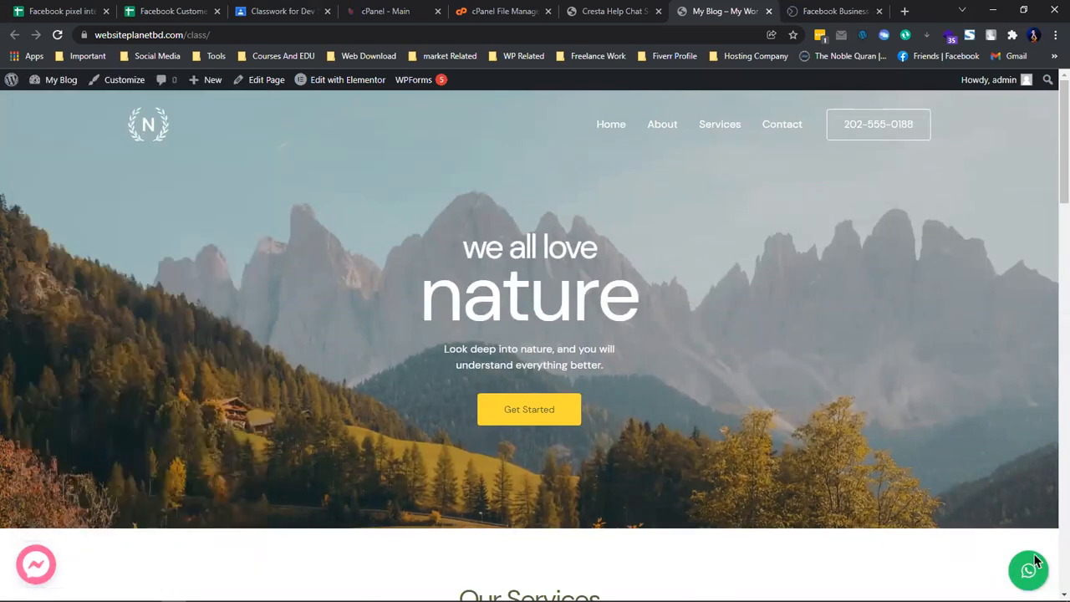
Step: Open and close the WhatsApp chat box on the homepage, and check both chat buttons down the page
left_click(1030, 573)
left_click(928, 356)
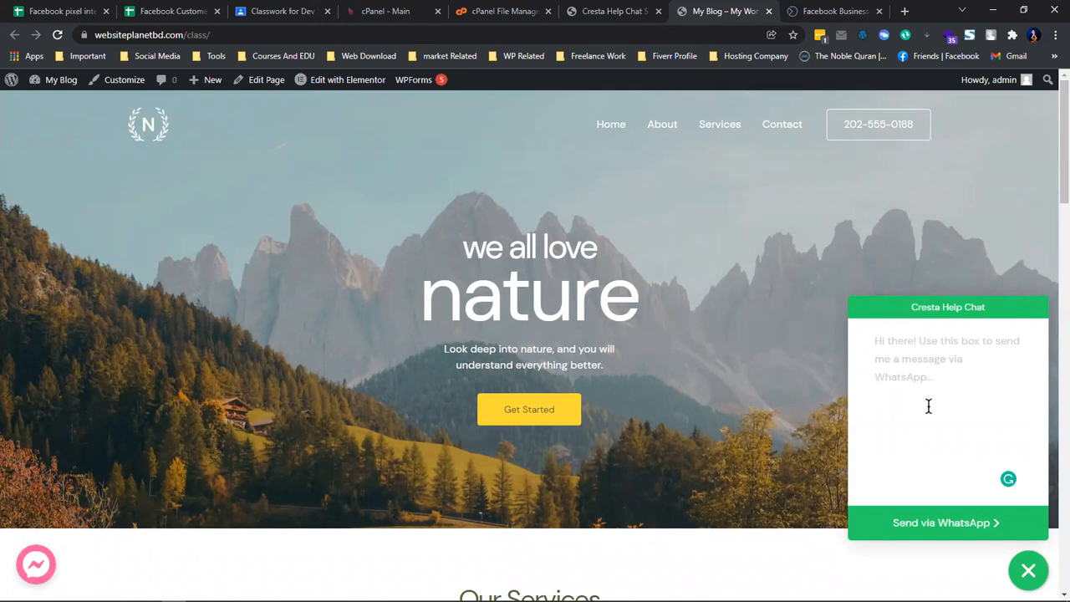
left_click(1040, 578)
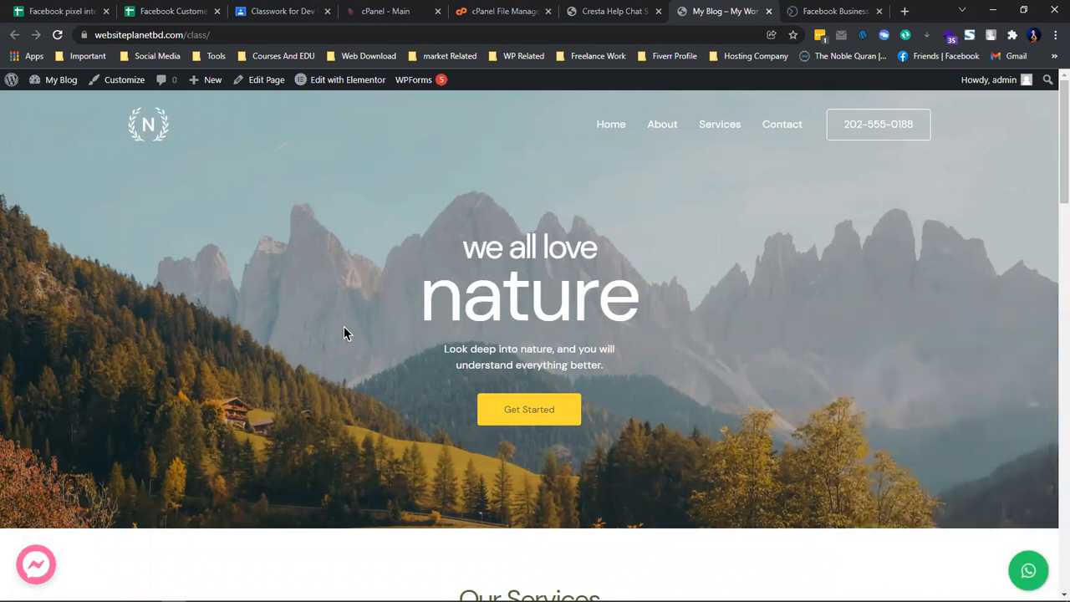
scroll(344, 333, "down", 12)
scroll(616, 264, "up", 10)
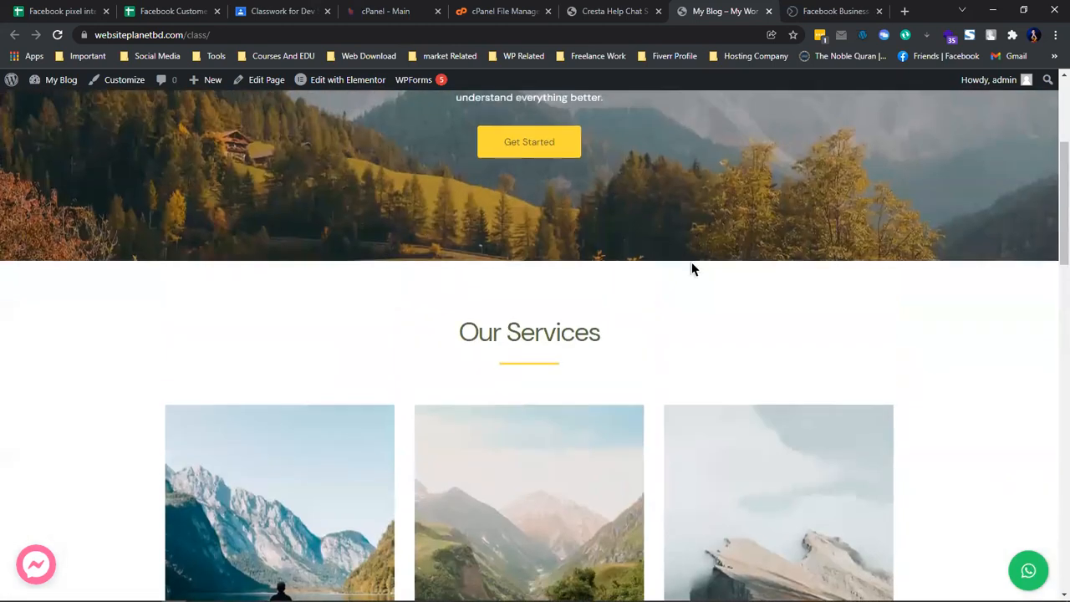
scroll(501, 226, "up", 3)
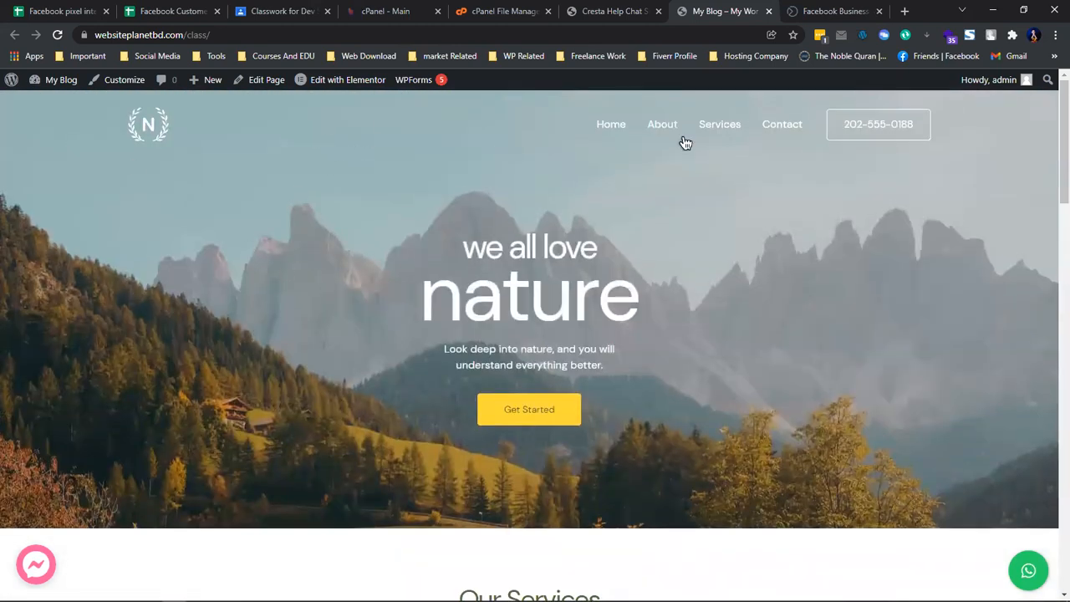